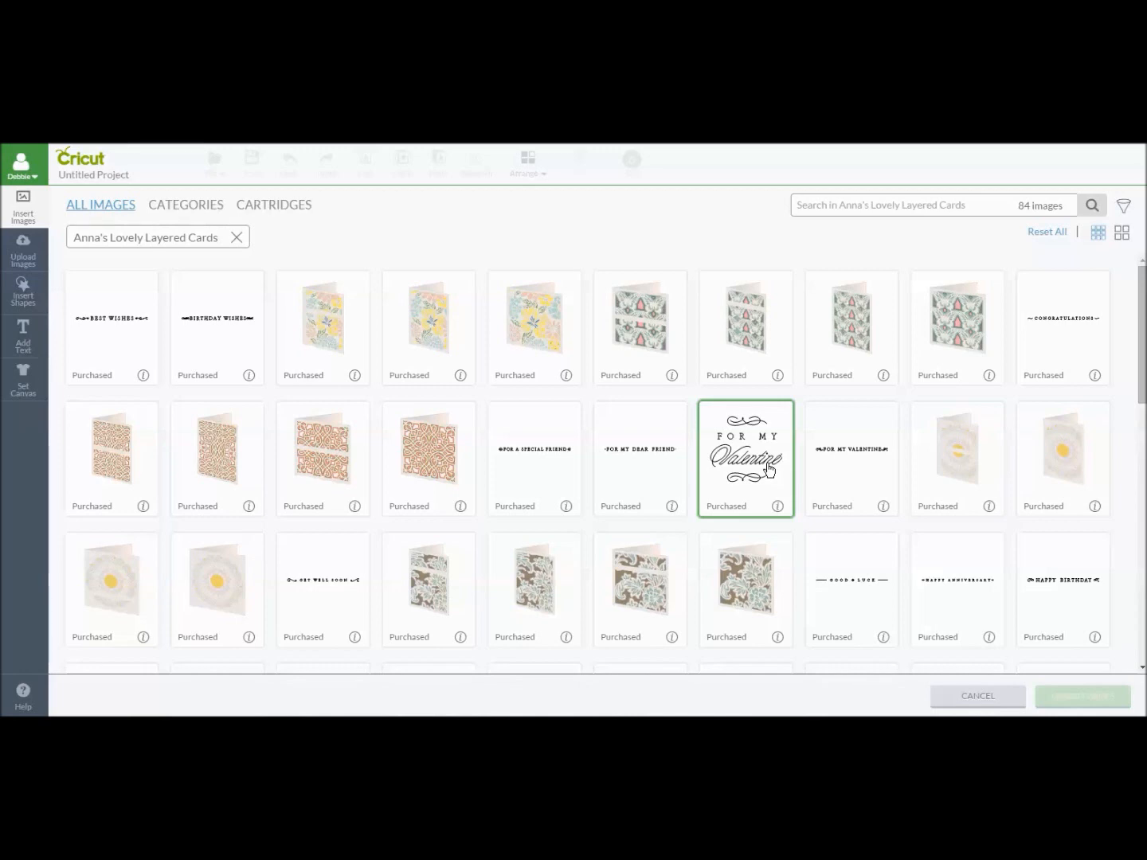
# Step: Insert the "Birthday Wishes" and "Happy Birthday Friend" images from Anna's Lovely Layered Cards onto the canvas
pyautogui.click(248, 285)
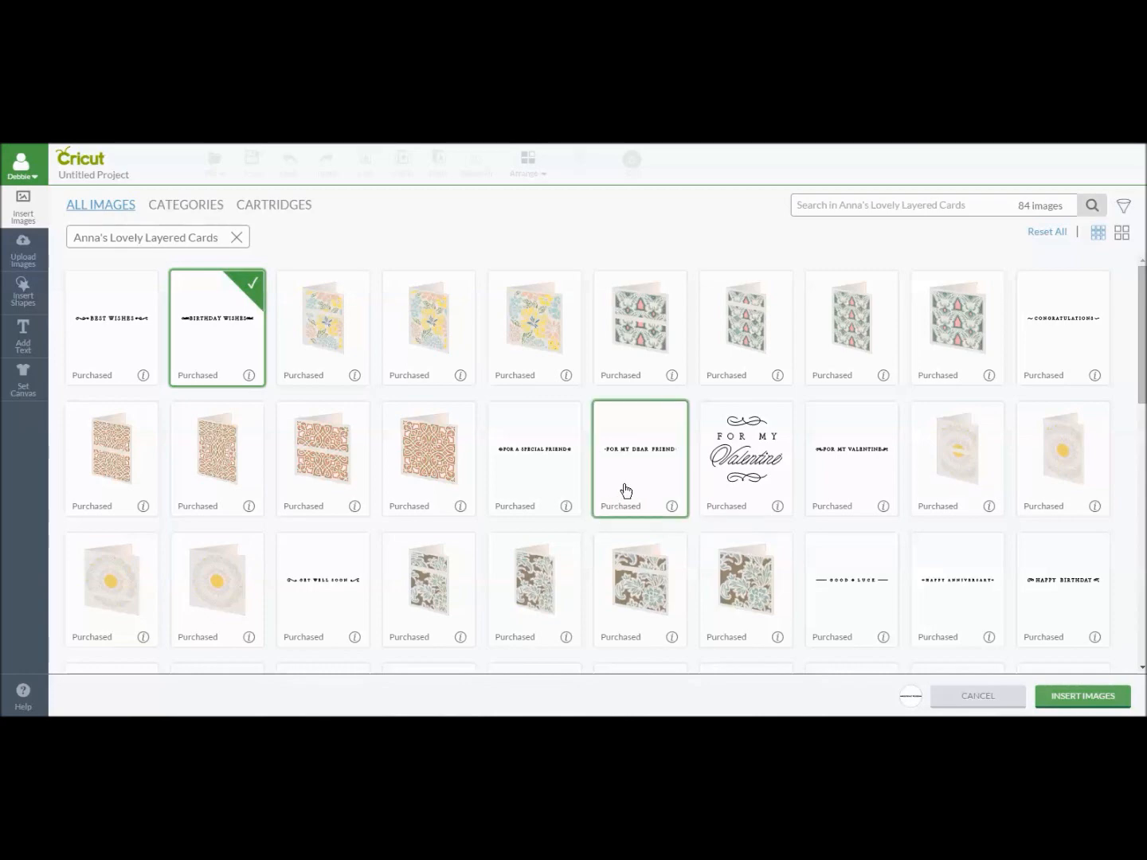
pyautogui.scroll(-3, 549, 537)
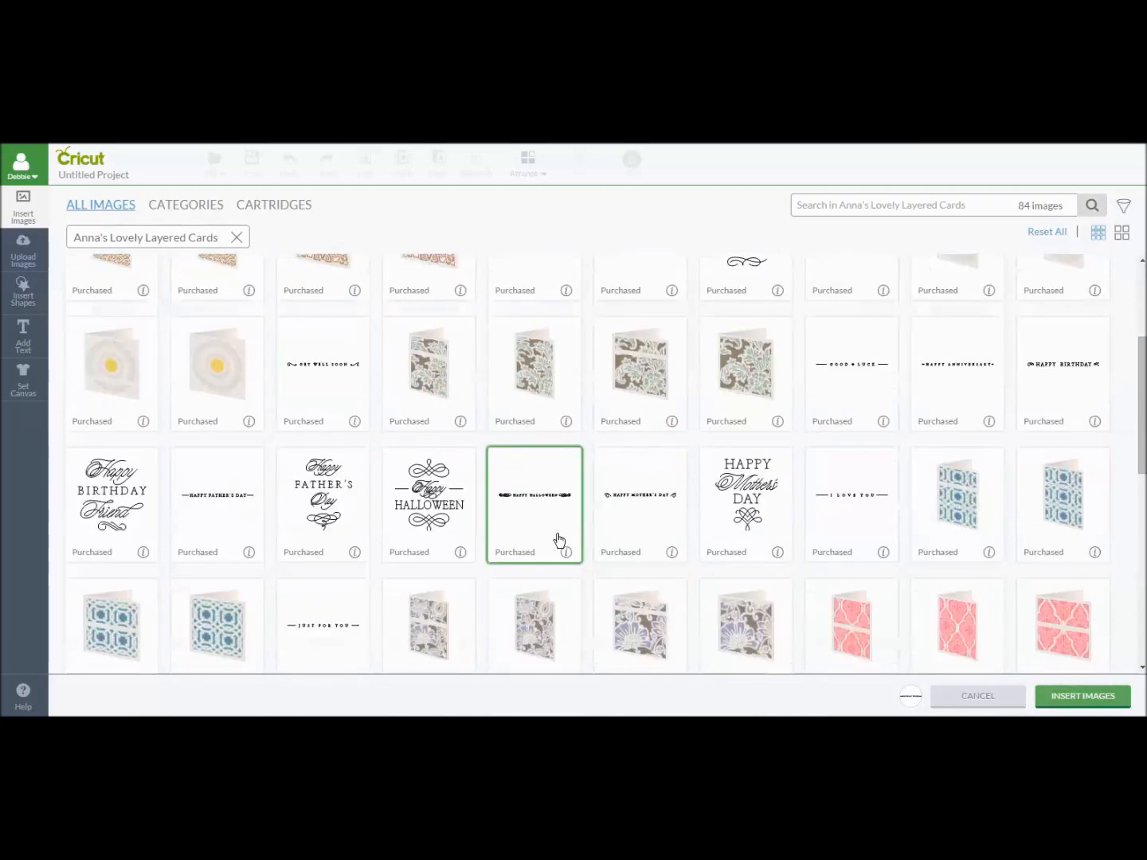
pyautogui.click(121, 475)
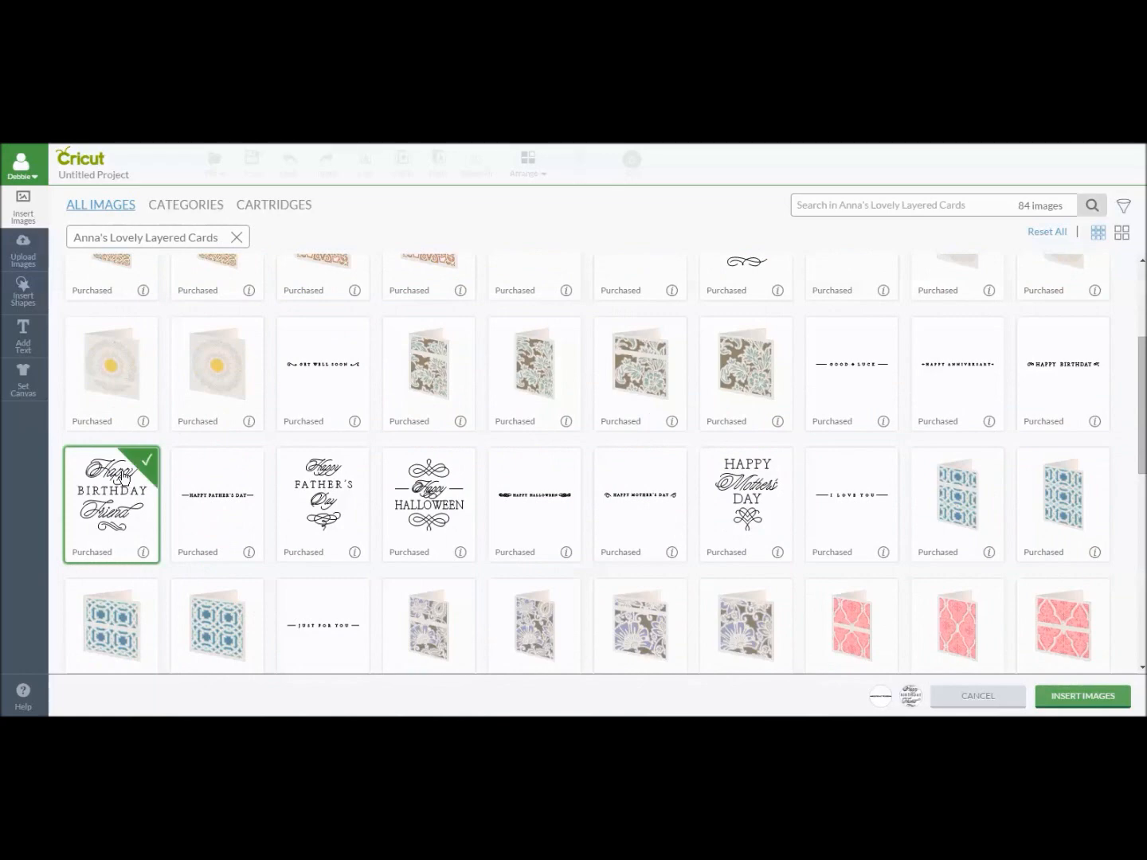
pyautogui.click(1072, 697)
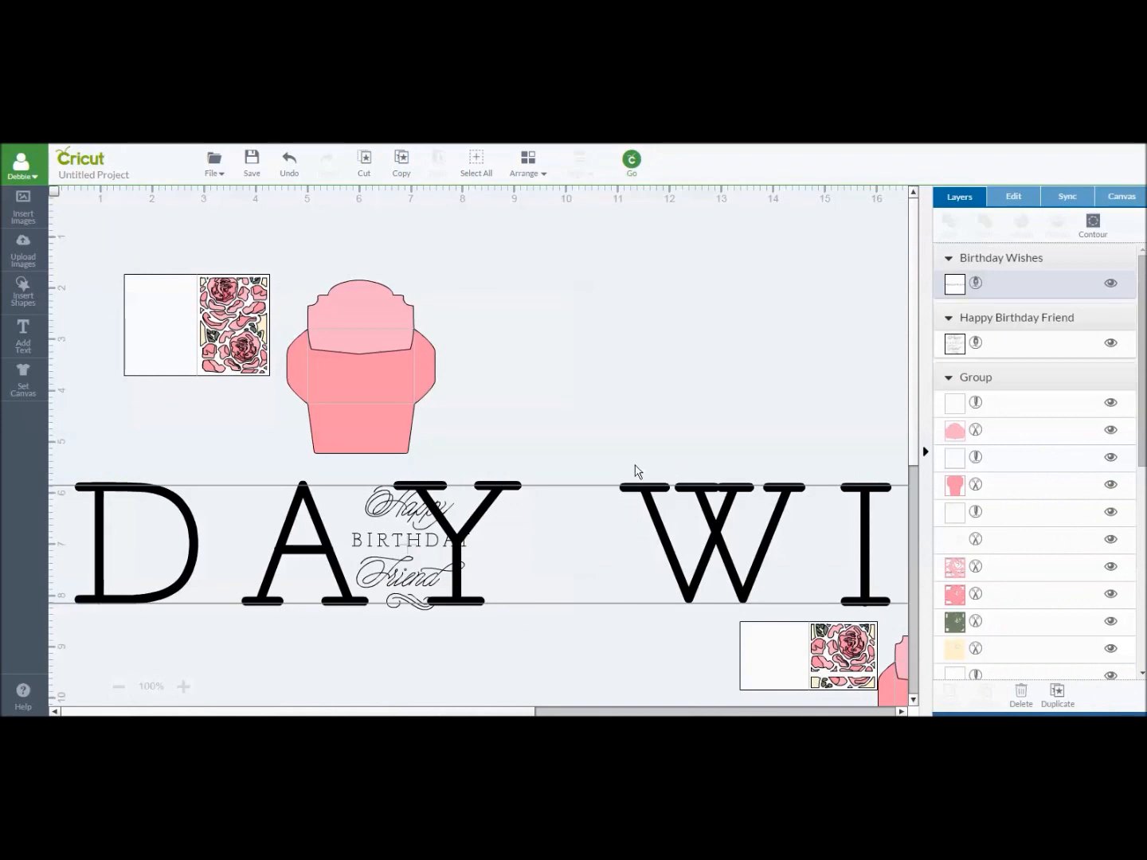
# Step: Move the Happy Birthday Friend sentiment to the canvas's upper right and reposition the oversized Birthday Wishes sentiment at about X 0, Y 3.73 in
pyautogui.moveTo(572, 492); pyautogui.dragTo(537, 642)
pyautogui.click(424, 553)
pyautogui.moveTo(423, 554); pyautogui.dragTo(828, 307)
pyautogui.moveTo(628, 648); pyautogui.dragTo(581, 433)
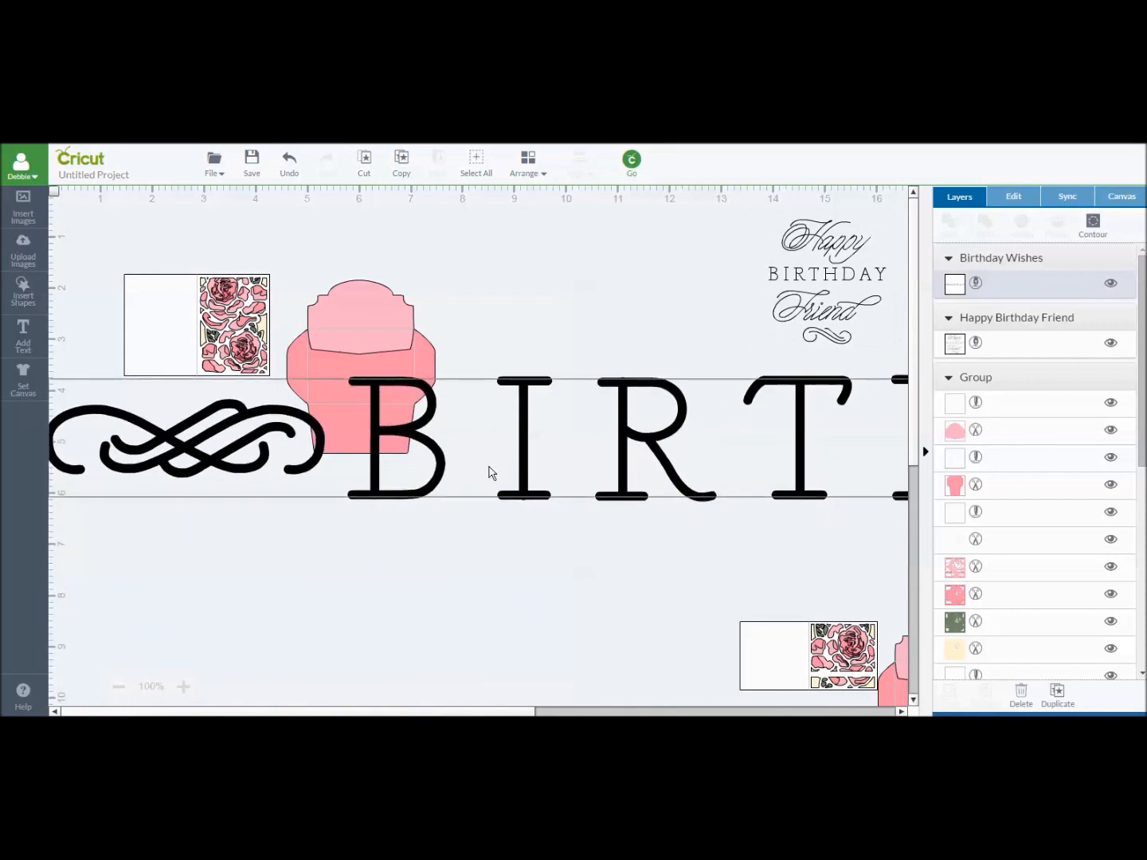
# Step: Set the Birthday Wishes width to 10 in and place the sentiment just below Happy Birthday Friend
pyautogui.click(1014, 199)
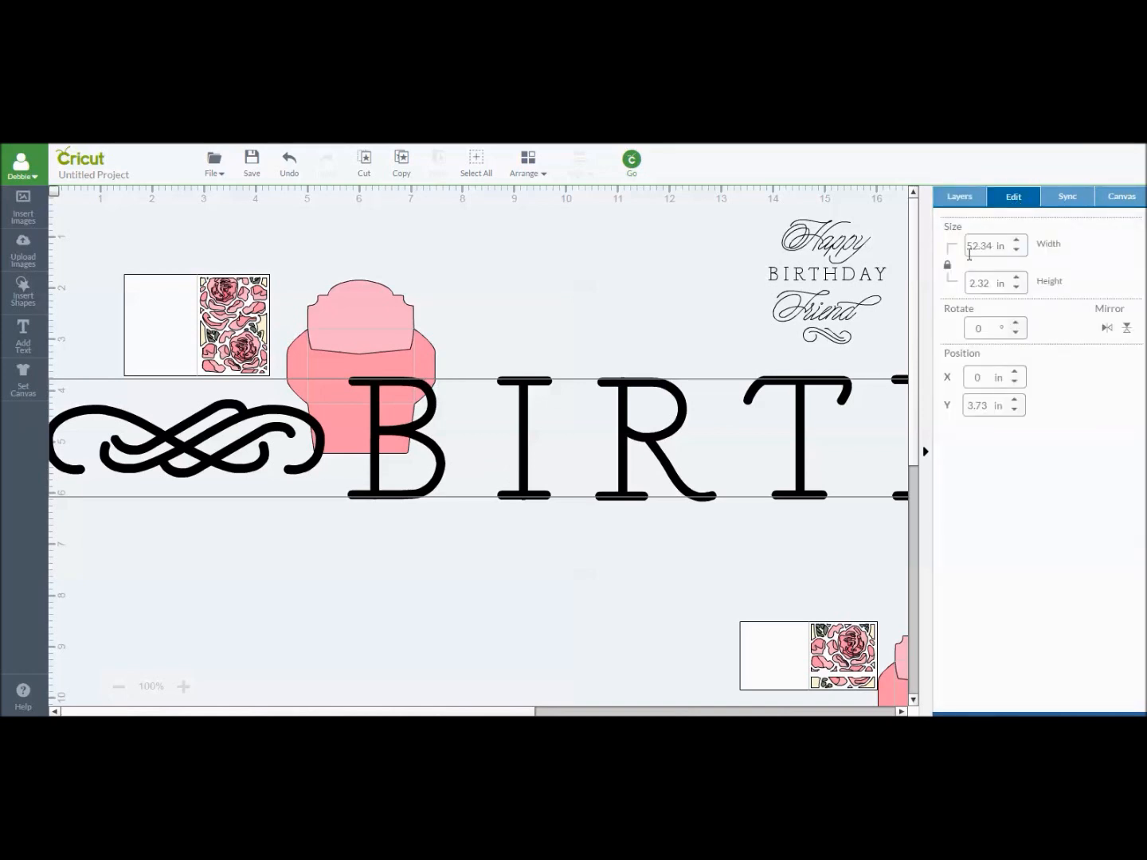
pyautogui.moveTo(967, 244); pyautogui.dragTo(992, 240)
pyautogui.write('10')
pyautogui.press('Return')
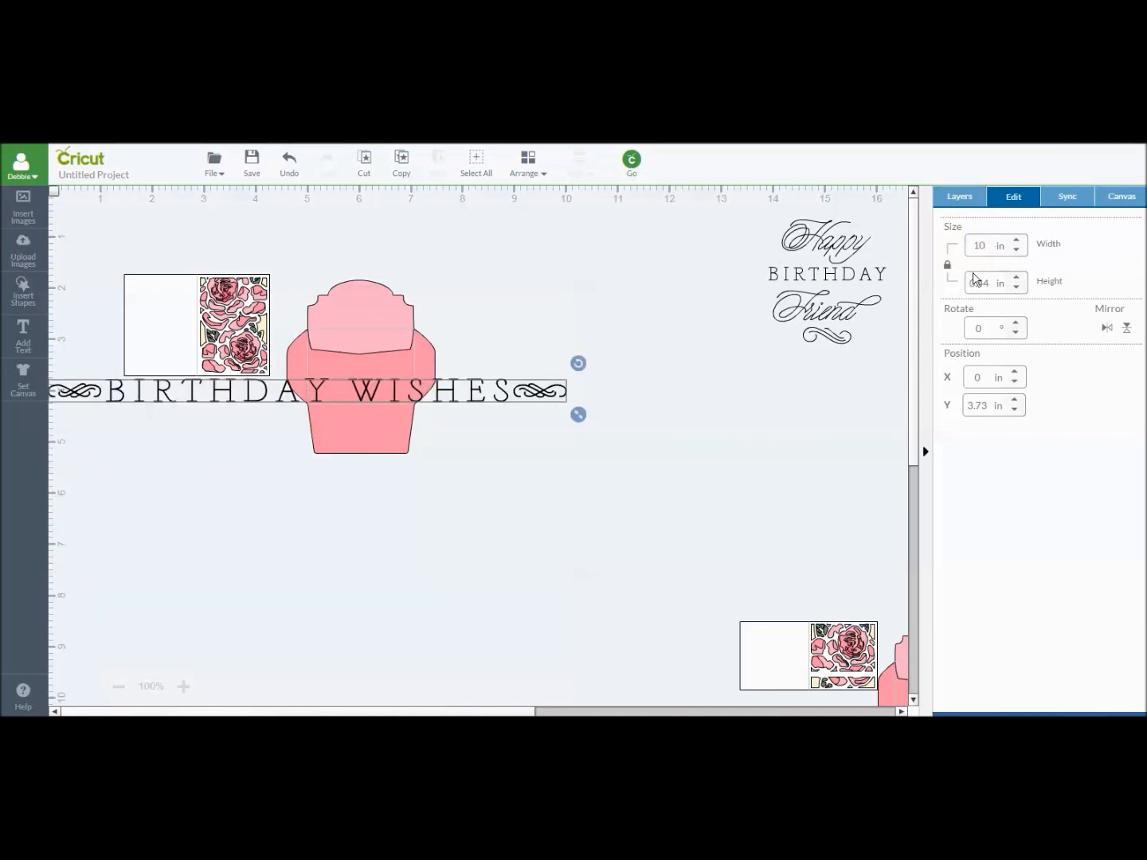
pyautogui.moveTo(484, 396); pyautogui.dragTo(1055, 370)
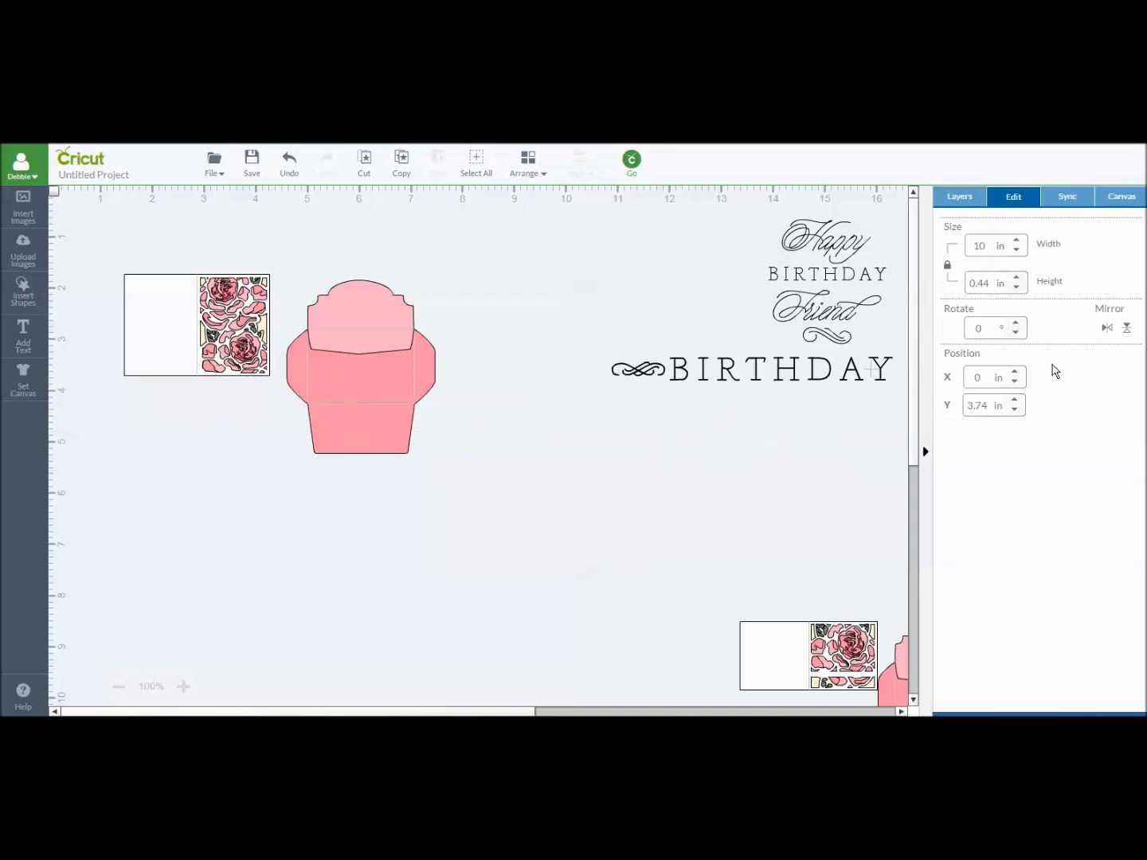
pyautogui.moveTo(765, 371); pyautogui.dragTo(914, 390)
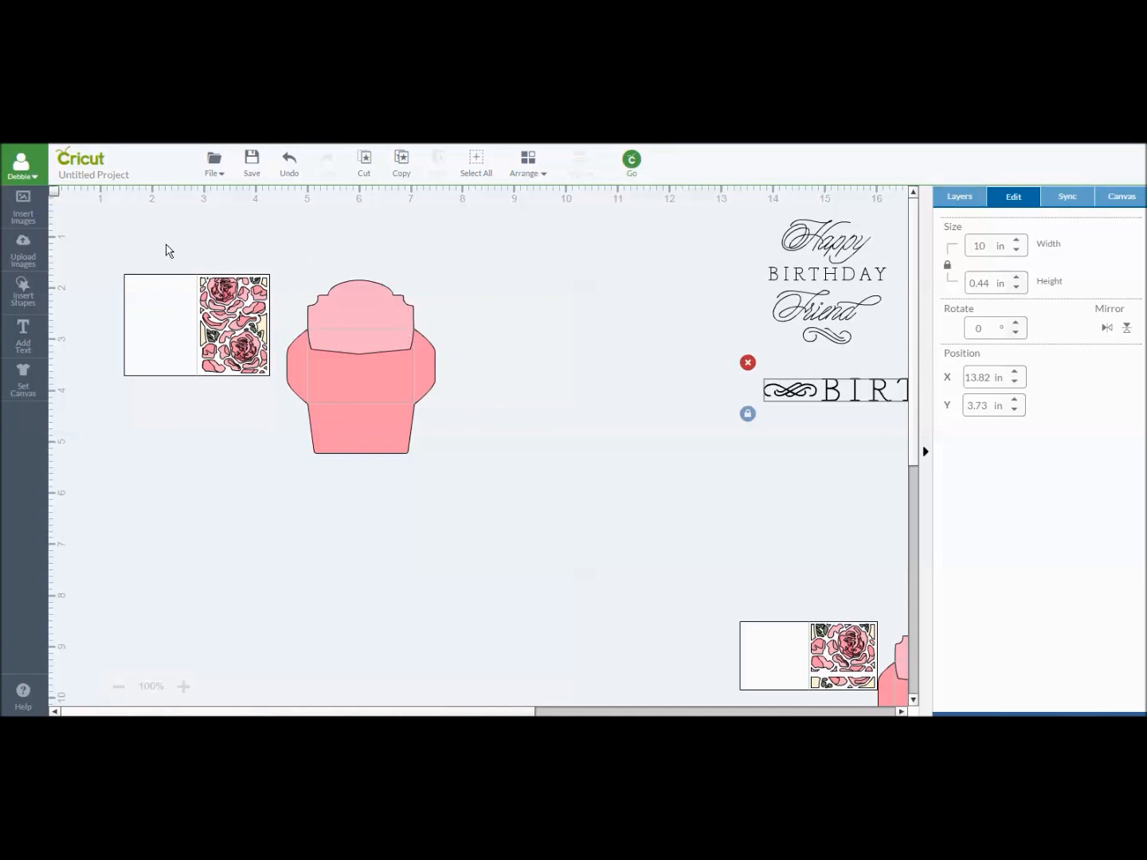
# Step: Shift the larger card and envelope group toward the canvas origin and move both sentiments and the smaller card group out toward the lower right
pyautogui.moveTo(394, 412); pyautogui.dragTo(380, 363)
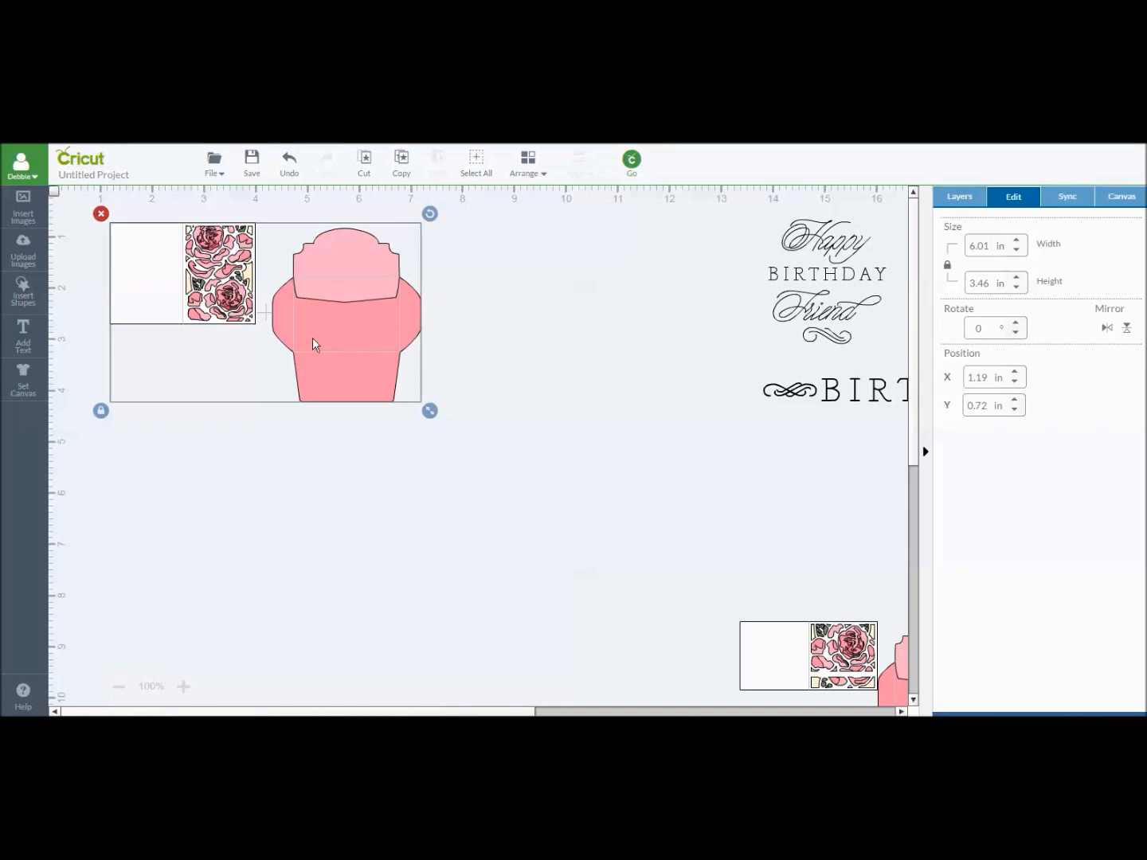
pyautogui.moveTo(328, 312); pyautogui.dragTo(315, 291)
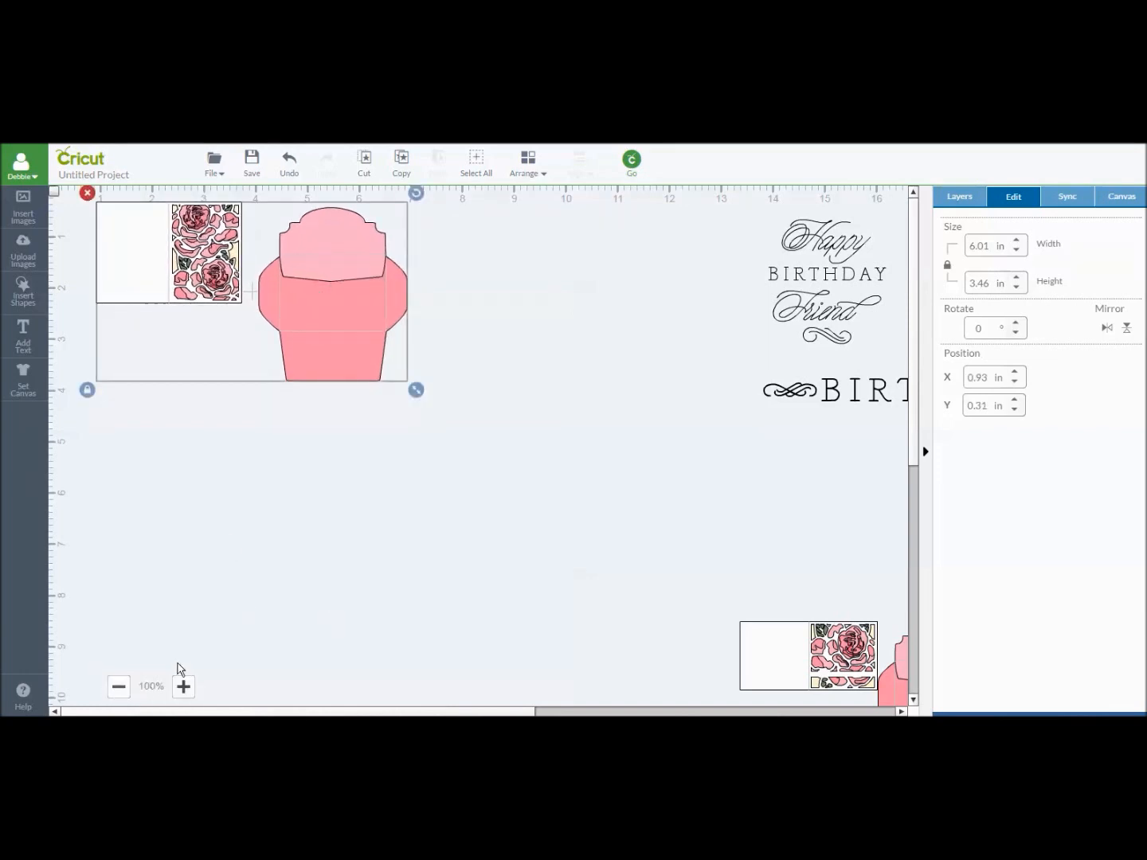
pyautogui.click(119, 690)
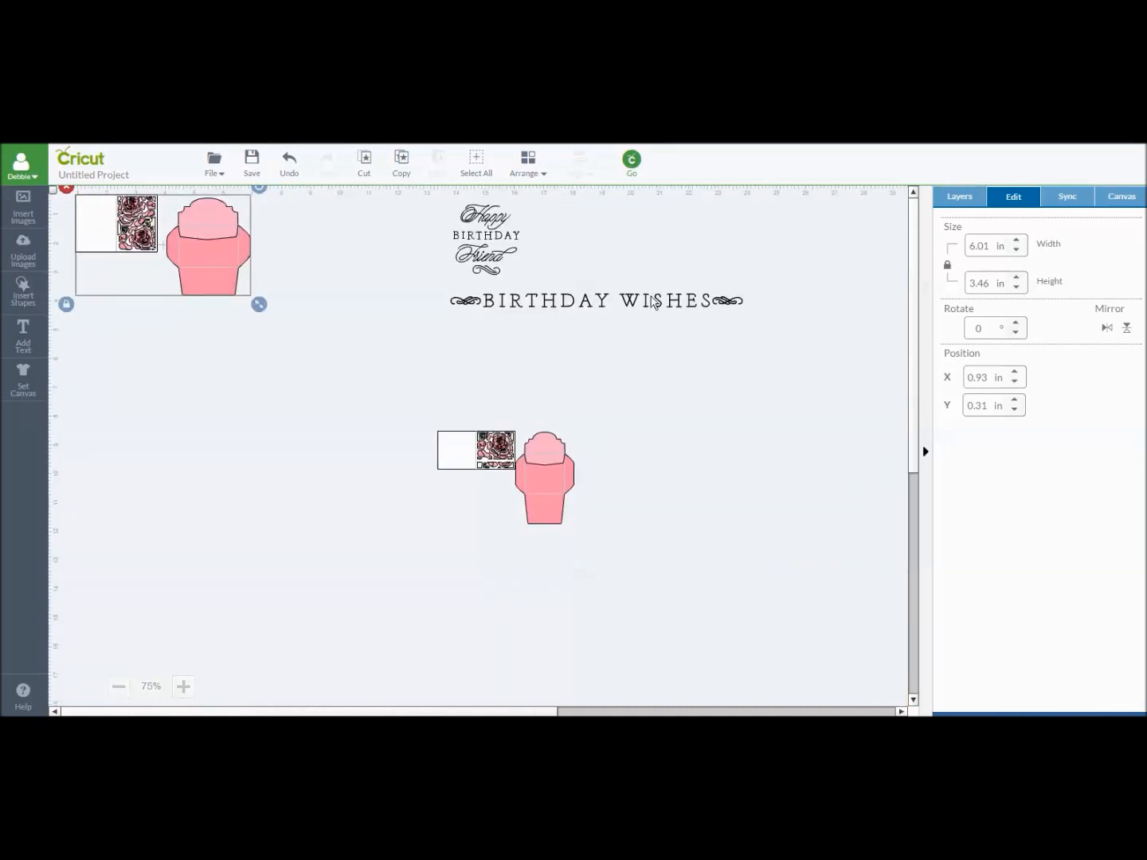
pyautogui.moveTo(652, 303); pyautogui.dragTo(863, 632)
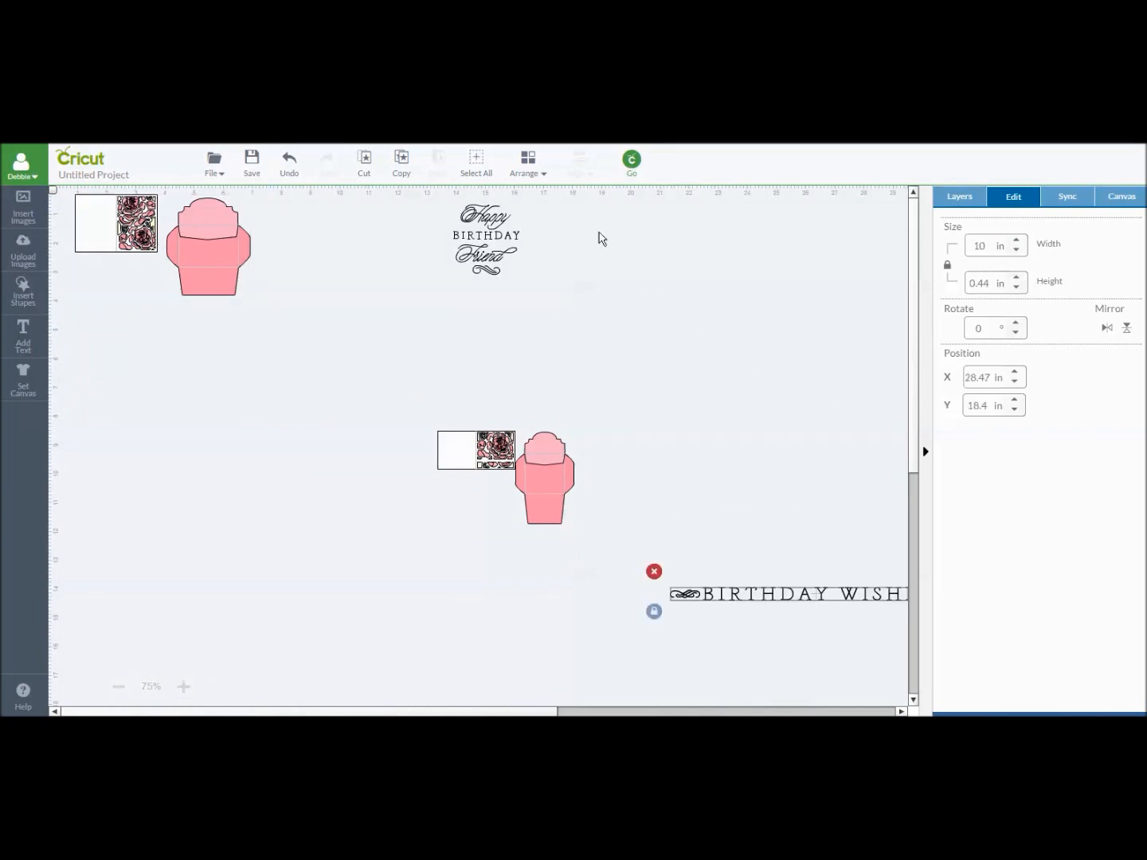
pyautogui.moveTo(483, 234); pyautogui.dragTo(820, 528)
pyautogui.click(520, 466)
pyautogui.moveTo(520, 465); pyautogui.dragTo(621, 581)
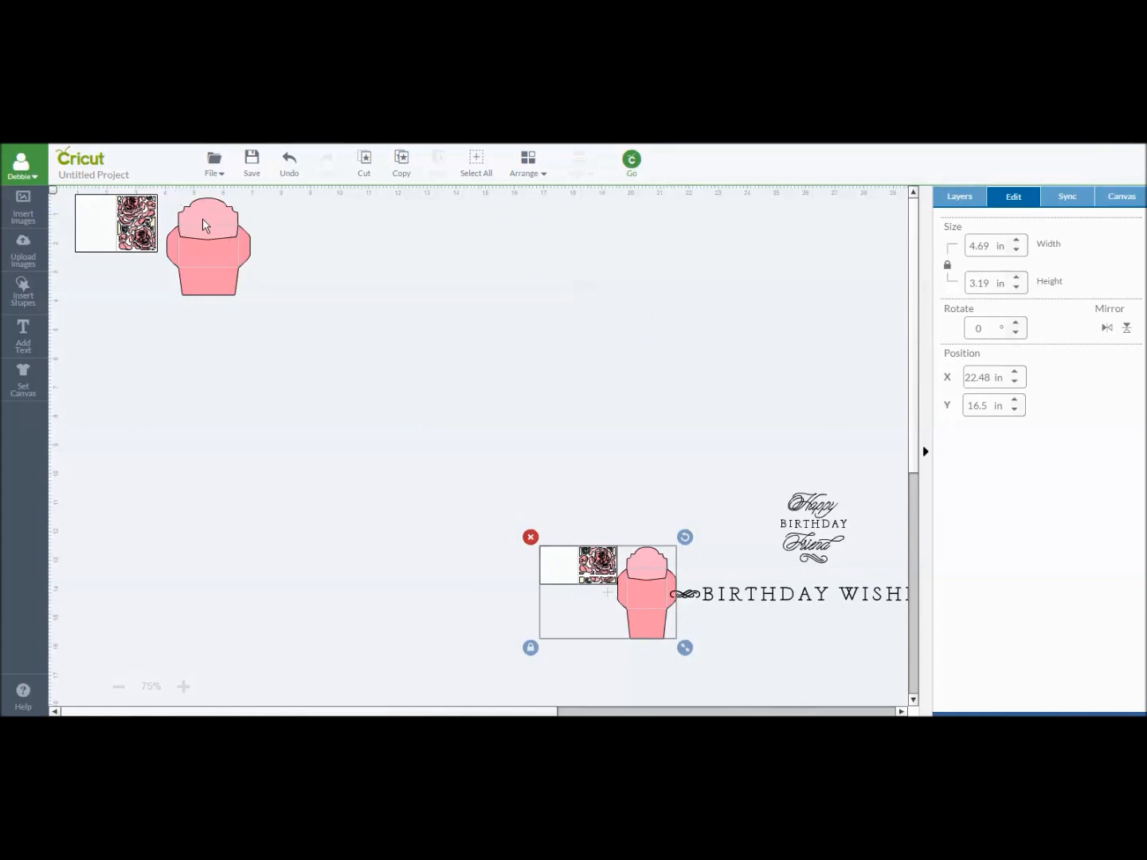
# Step: Enlarge the larger card and envelope group to about 21.47 by 12.37 in and move it close to the canvas origin
pyautogui.moveTo(210, 226); pyautogui.dragTo(185, 240)
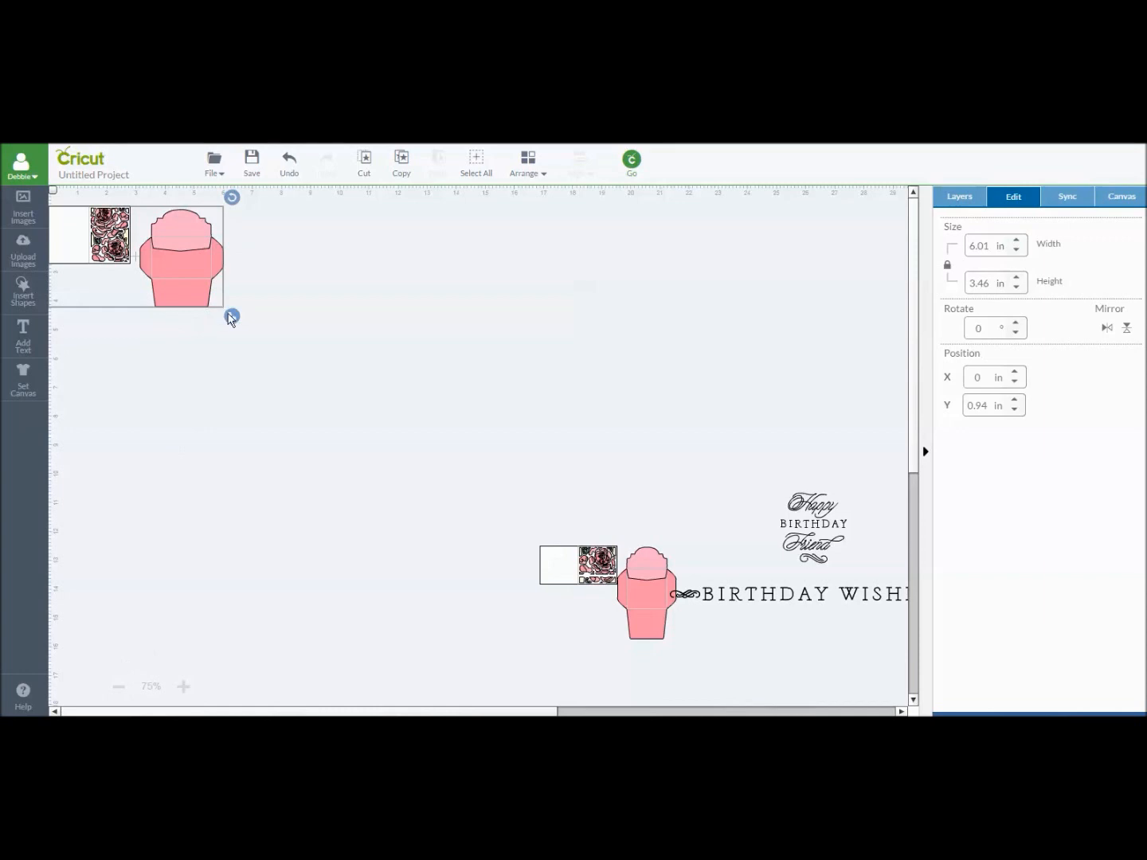
pyautogui.moveTo(231, 317); pyautogui.dragTo(682, 575)
pyautogui.moveTo(159, 289); pyautogui.dragTo(171, 295)
pyautogui.moveTo(136, 242); pyautogui.dragTo(136, 241)
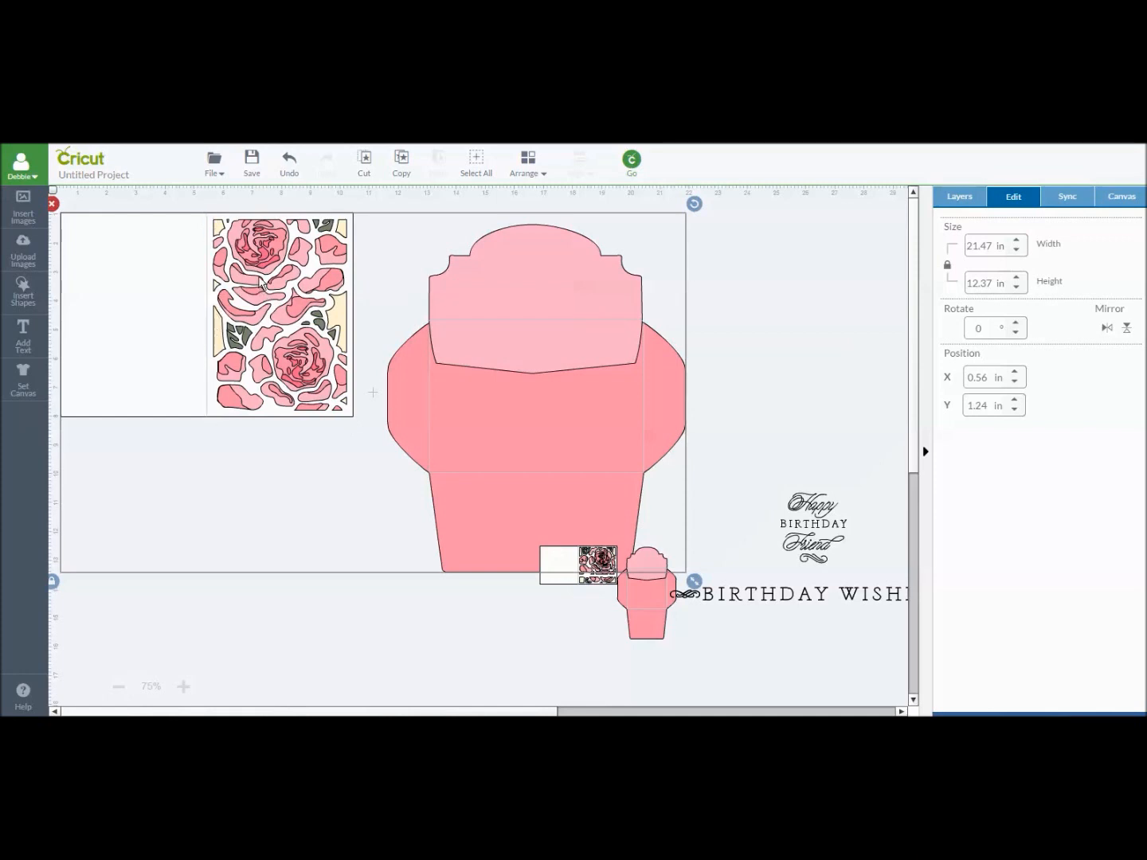
pyautogui.moveTo(261, 283)
pyautogui.mouseDown()
pyautogui.moveTo(247, 279)
pyautogui.moveTo(262, 266)
pyautogui.moveTo(247, 270)
pyautogui.mouseUp()
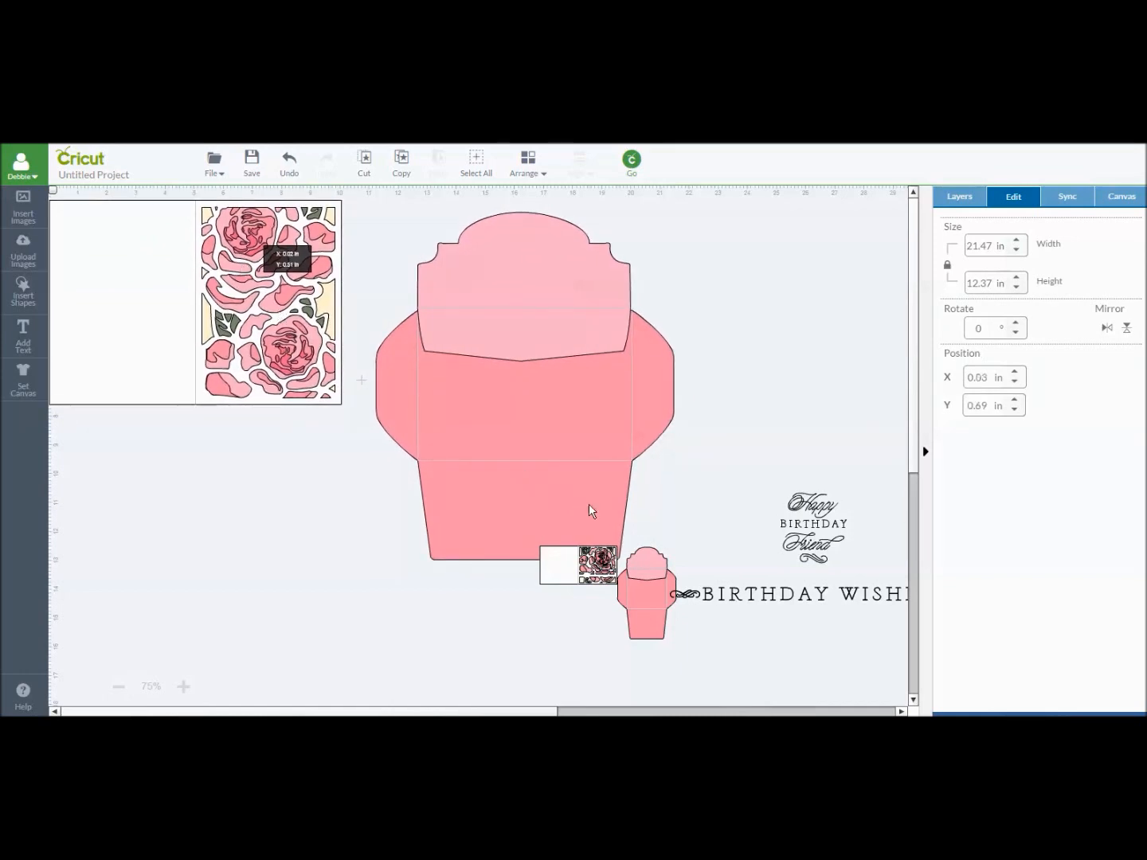
# Step: Move the smaller card group clear of the envelope, then resize the larger group to about 21.38 by 12.32 in at X 0, Y 0
pyautogui.moveTo(638, 593); pyautogui.dragTo(862, 665)
pyautogui.click(610, 540)
pyautogui.moveTo(681, 566); pyautogui.dragTo(679, 568)
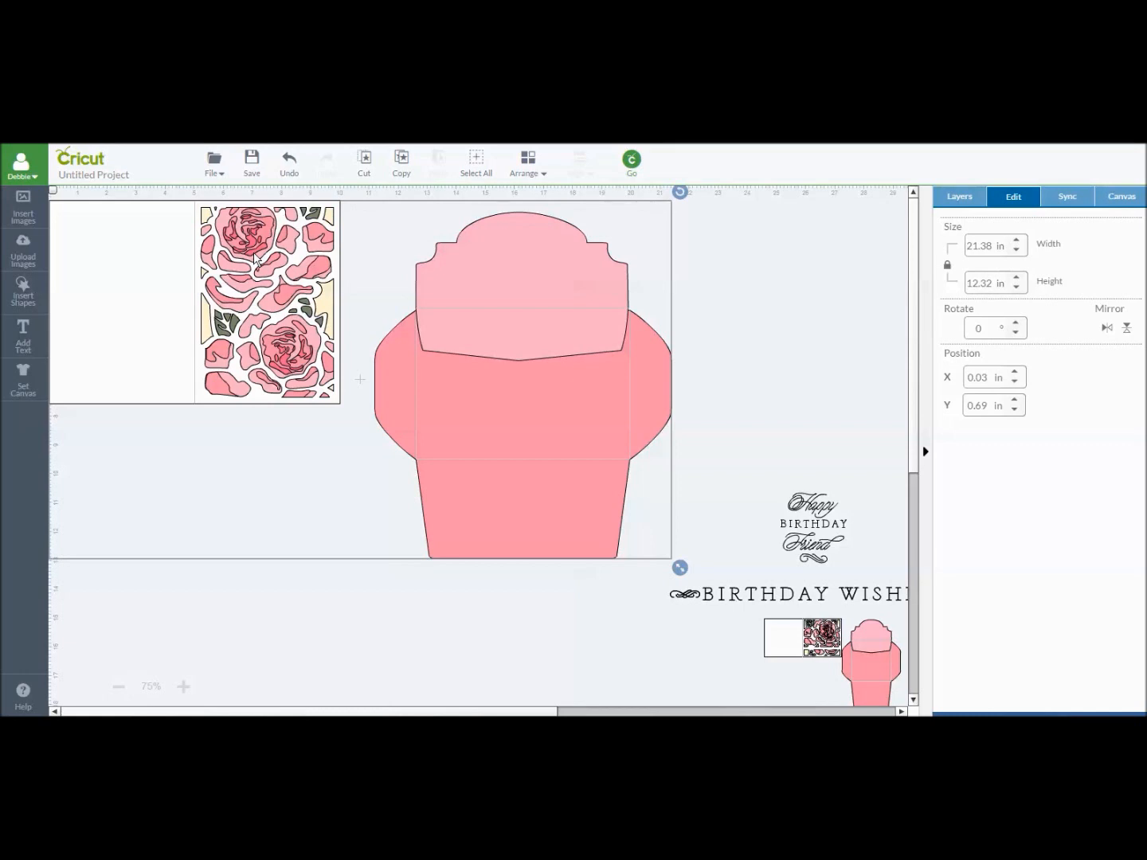
pyautogui.moveTo(252, 258); pyautogui.dragTo(243, 262)
pyautogui.moveTo(164, 354); pyautogui.dragTo(184, 336)
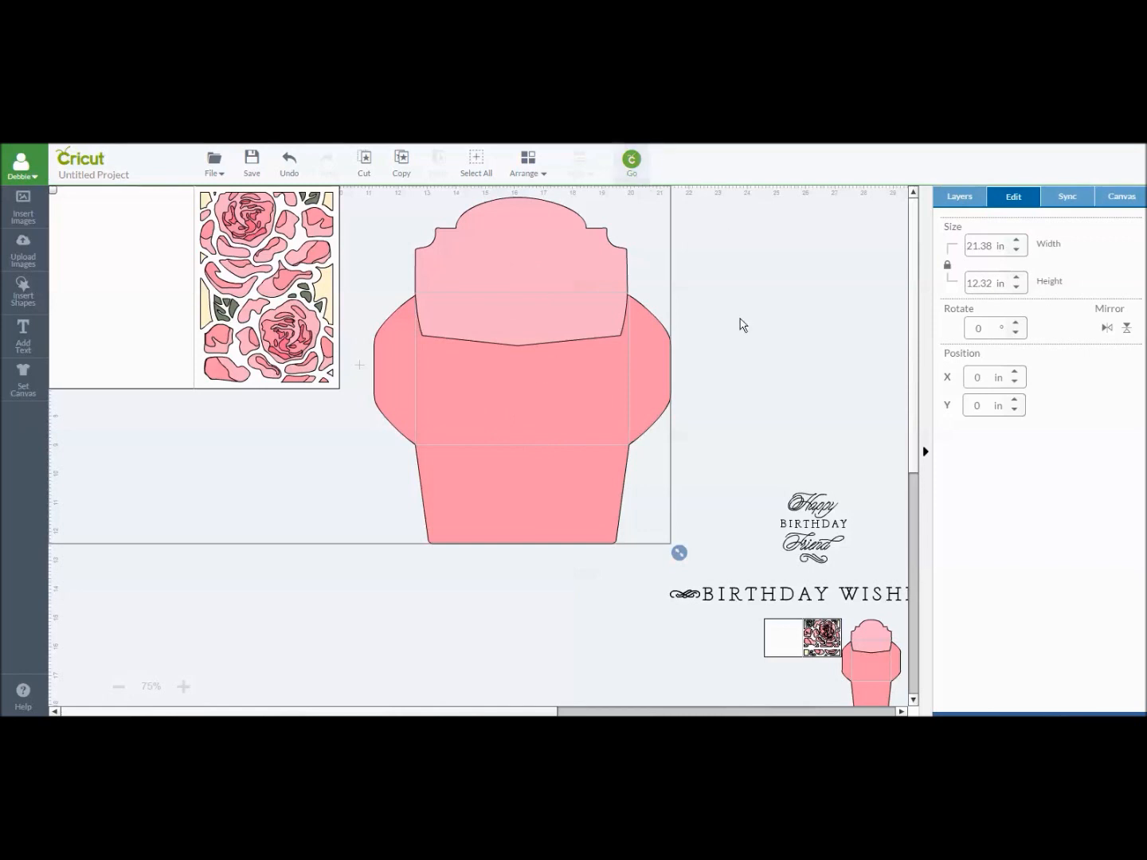
# Step: Hide the Happy Birthday Friend layer
pyautogui.click(966, 199)
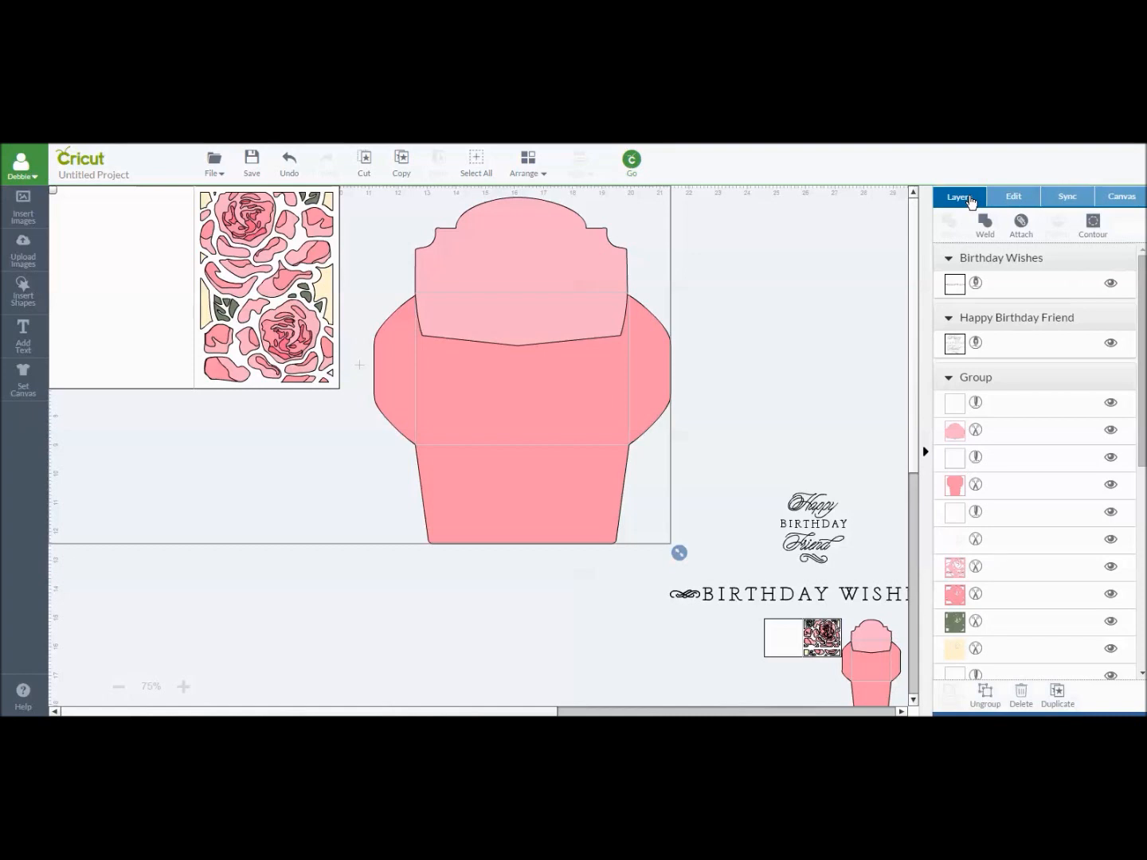
pyautogui.click(1110, 343)
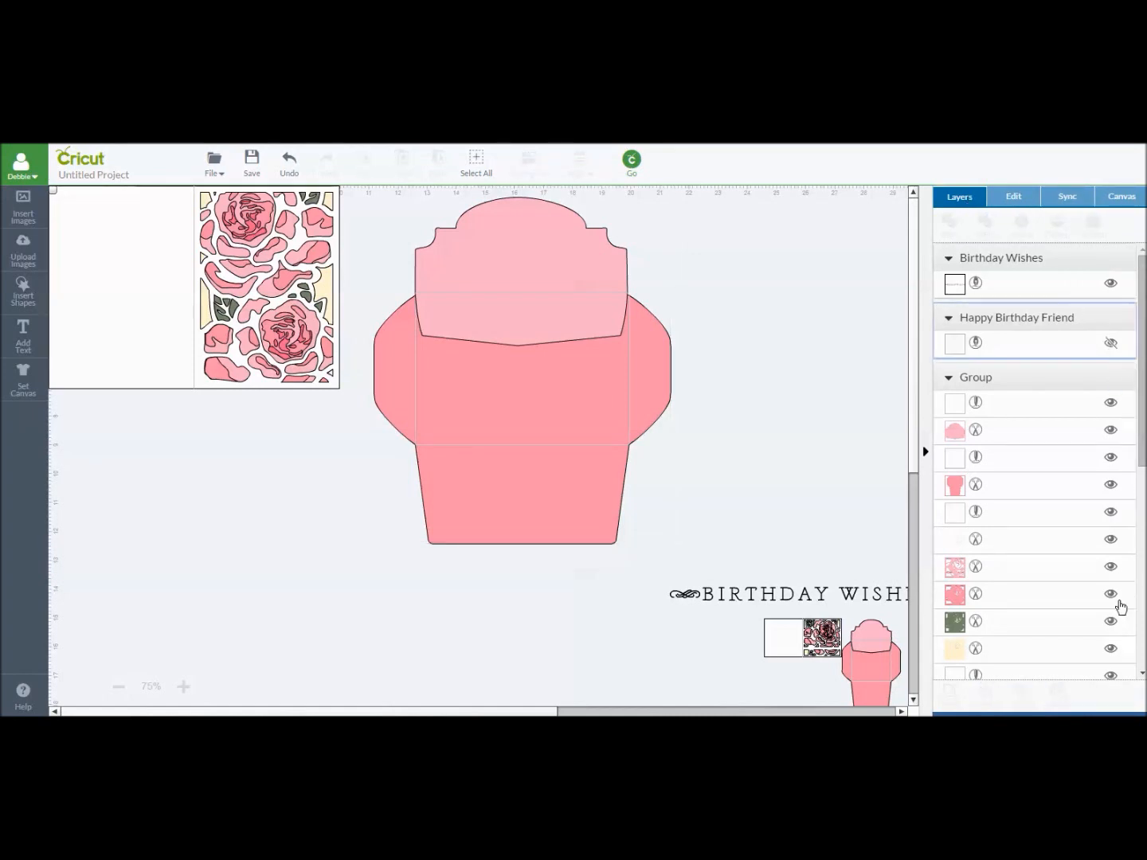
pyautogui.moveTo(1143, 450)
pyautogui.mouseDown()
pyautogui.moveTo(1143, 609)
pyautogui.moveTo(1143, 449)
pyautogui.mouseUp()
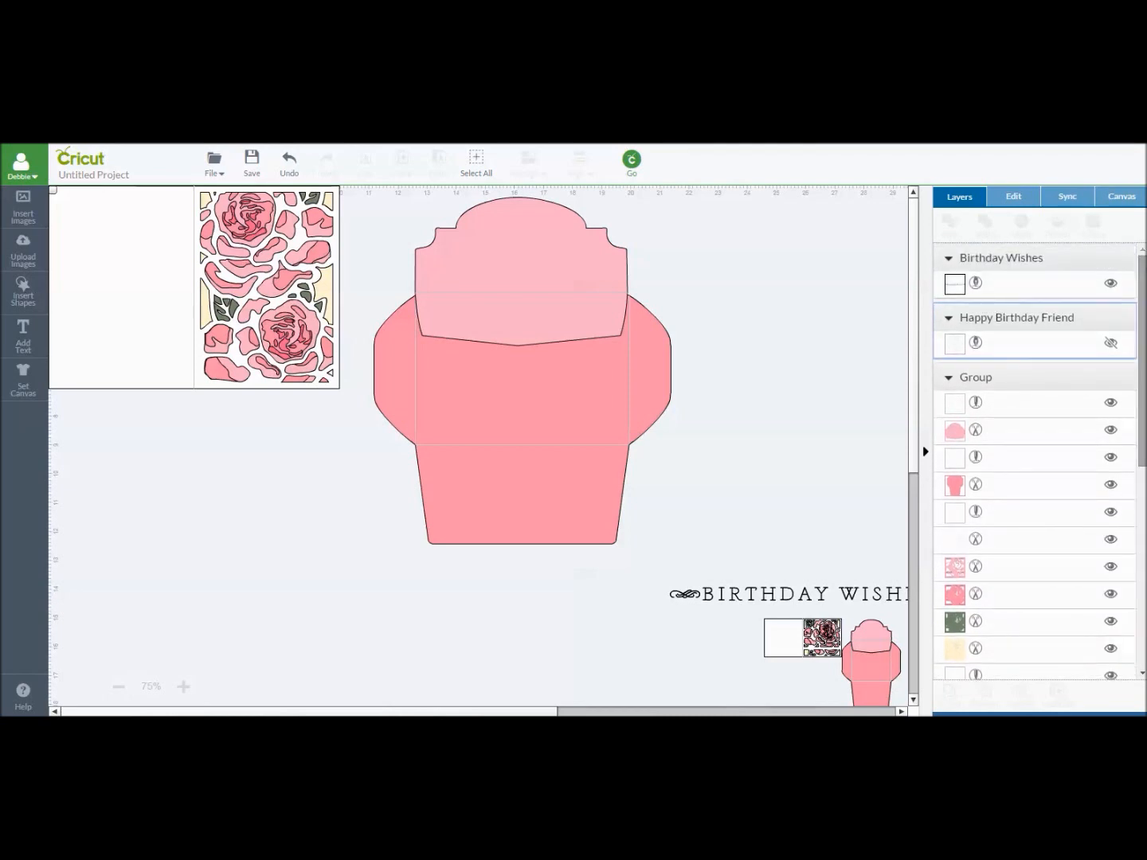
# Step: Hide every layer of the smaller card and envelope group
pyautogui.click(1111, 403)
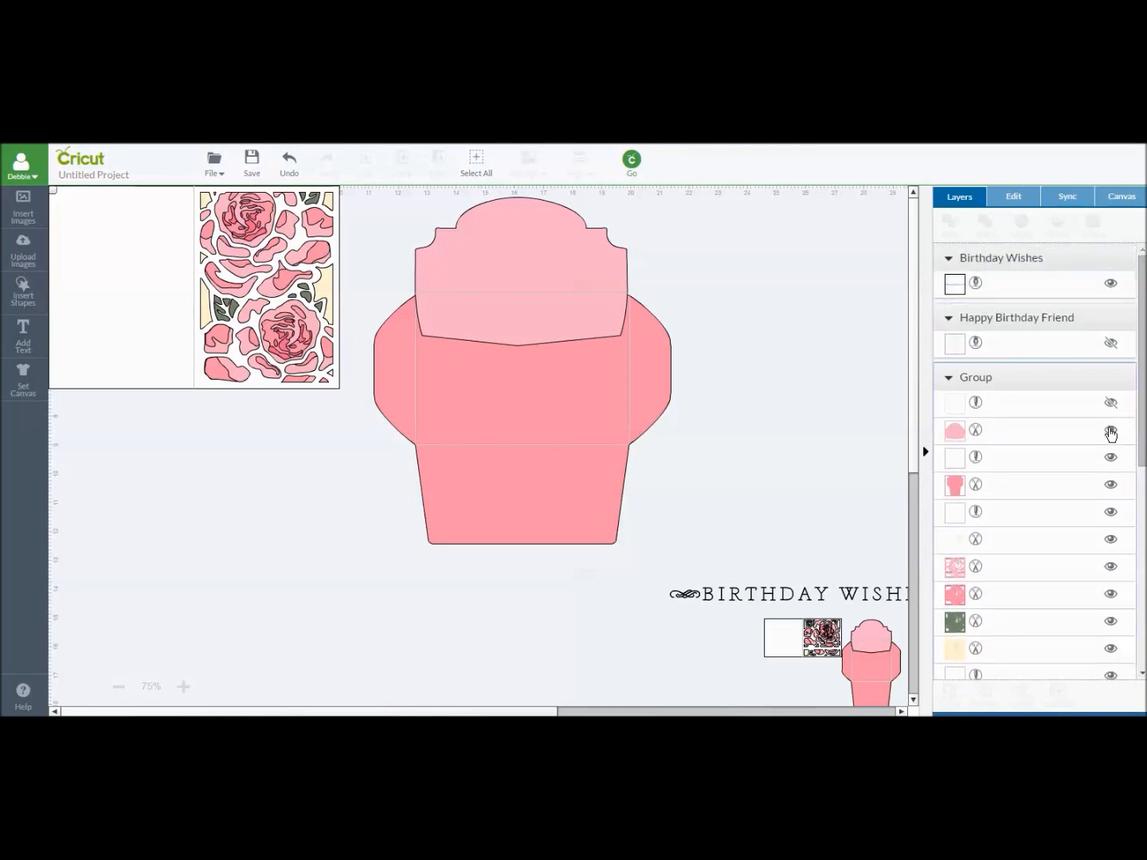
pyautogui.click(1109, 430)
pyautogui.click(1111, 457)
pyautogui.click(1110, 484)
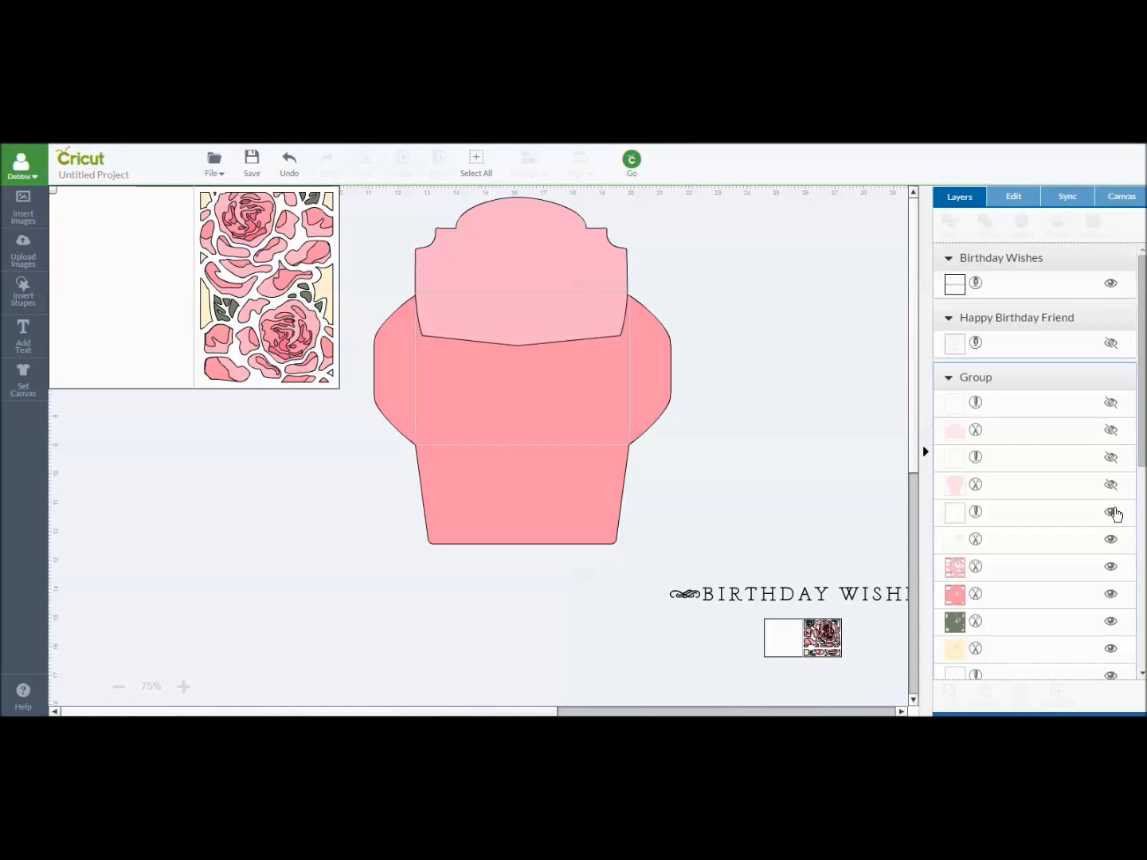
pyautogui.click(1112, 513)
pyautogui.click(1111, 539)
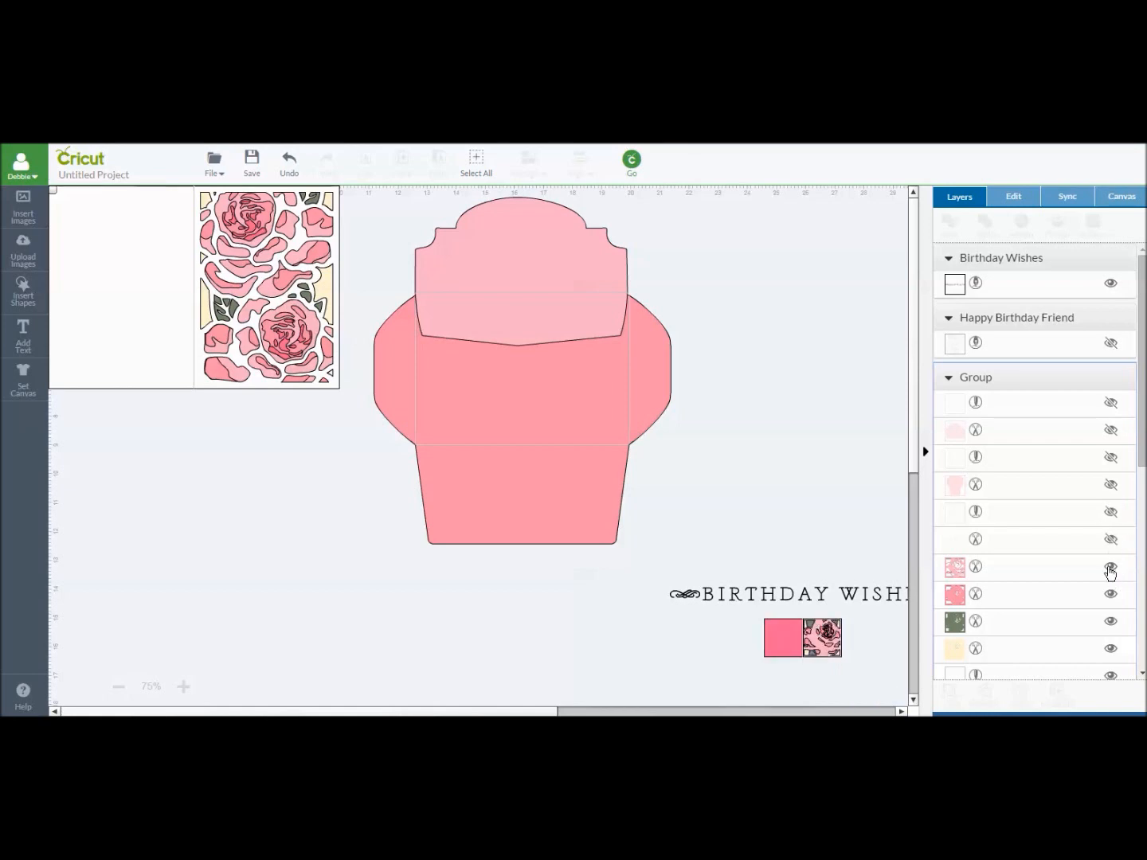
pyautogui.click(1110, 566)
pyautogui.click(1110, 594)
pyautogui.click(1110, 621)
pyautogui.click(1110, 649)
pyautogui.click(1112, 677)
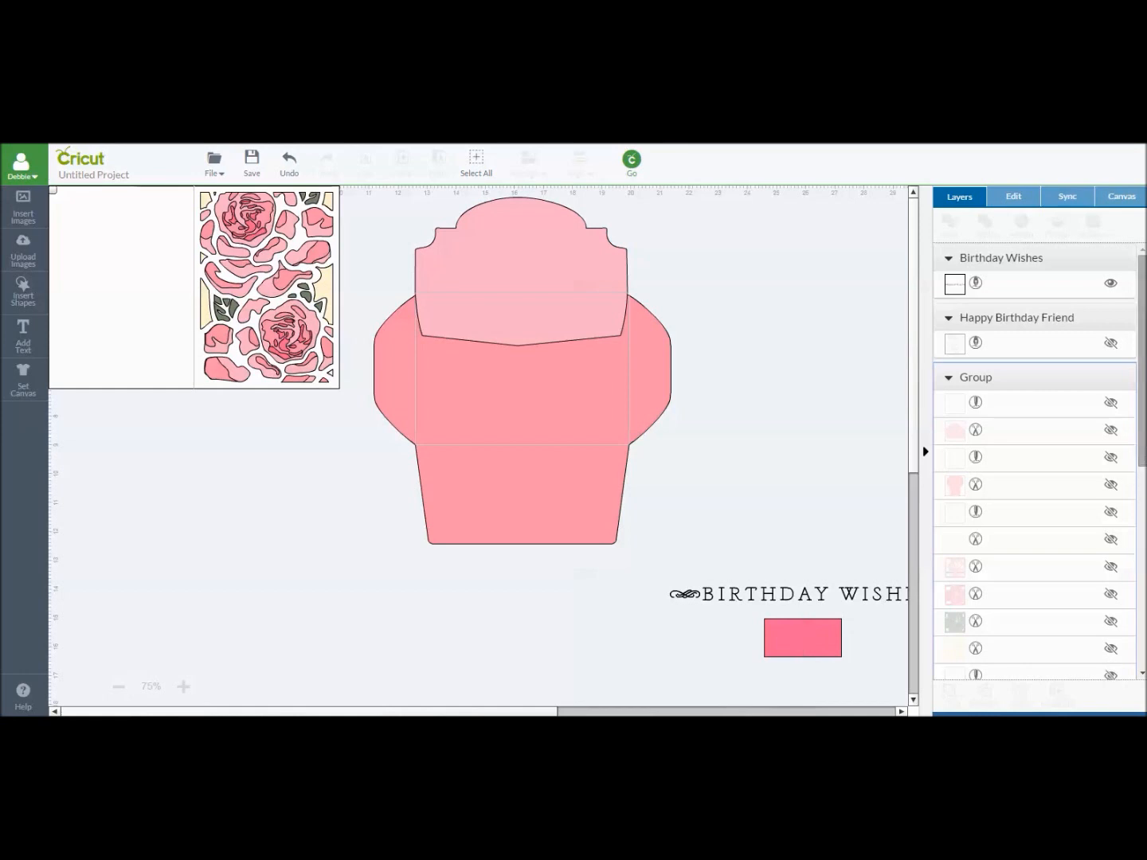
pyautogui.moveTo(1137, 474); pyautogui.dragTo(1140, 522)
pyautogui.scroll(-2, 1132, 532)
pyautogui.click(1110, 536)
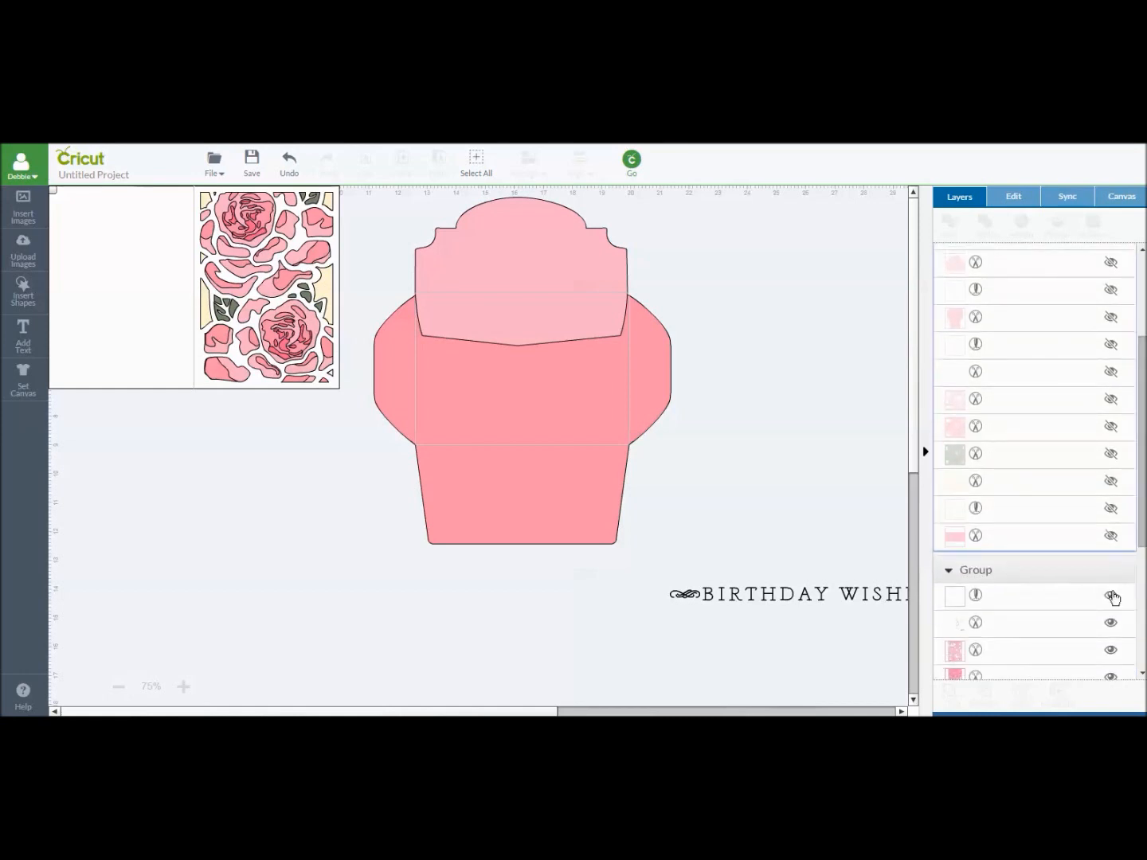
# Step: Preview the cut mats, examining the card base, envelope body and envelope flap layouts, and return to the canvas
pyautogui.moveTo(1139, 475); pyautogui.dragTo(227, 356)
pyautogui.click(632, 162)
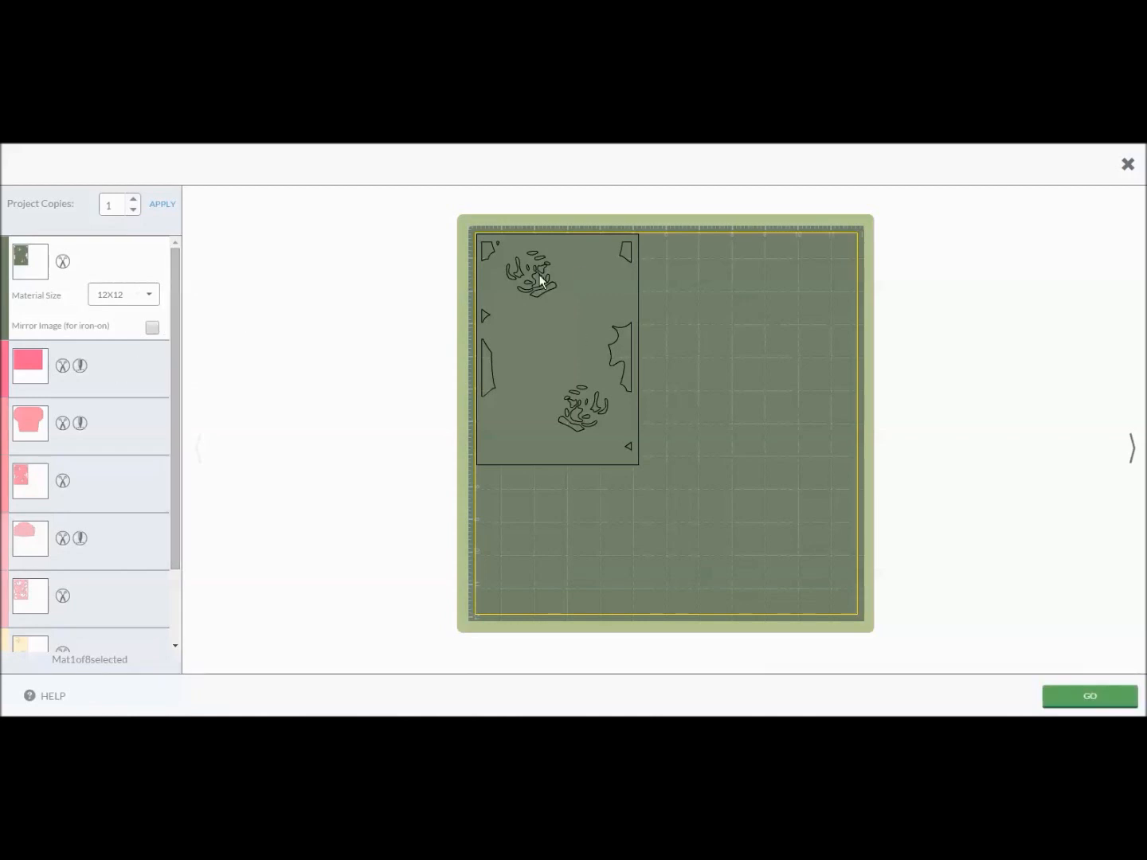
pyautogui.click(83, 379)
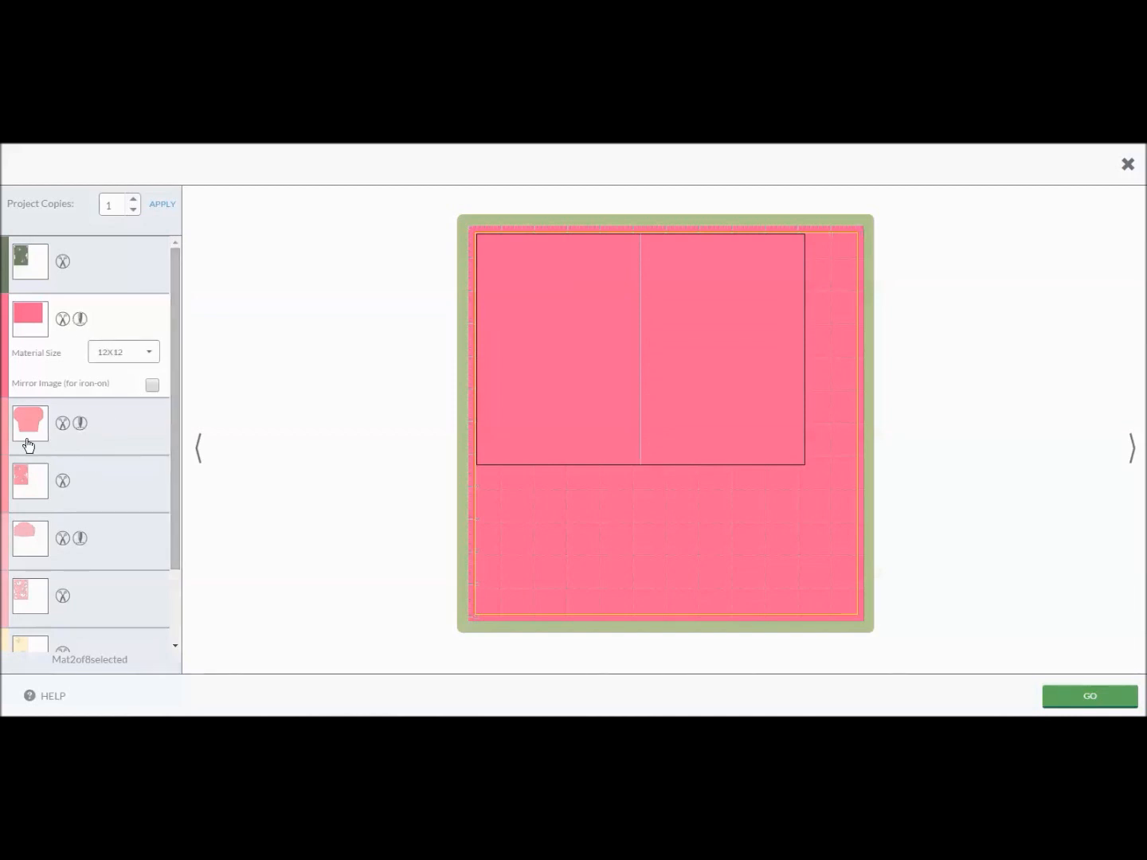
pyautogui.click(131, 433)
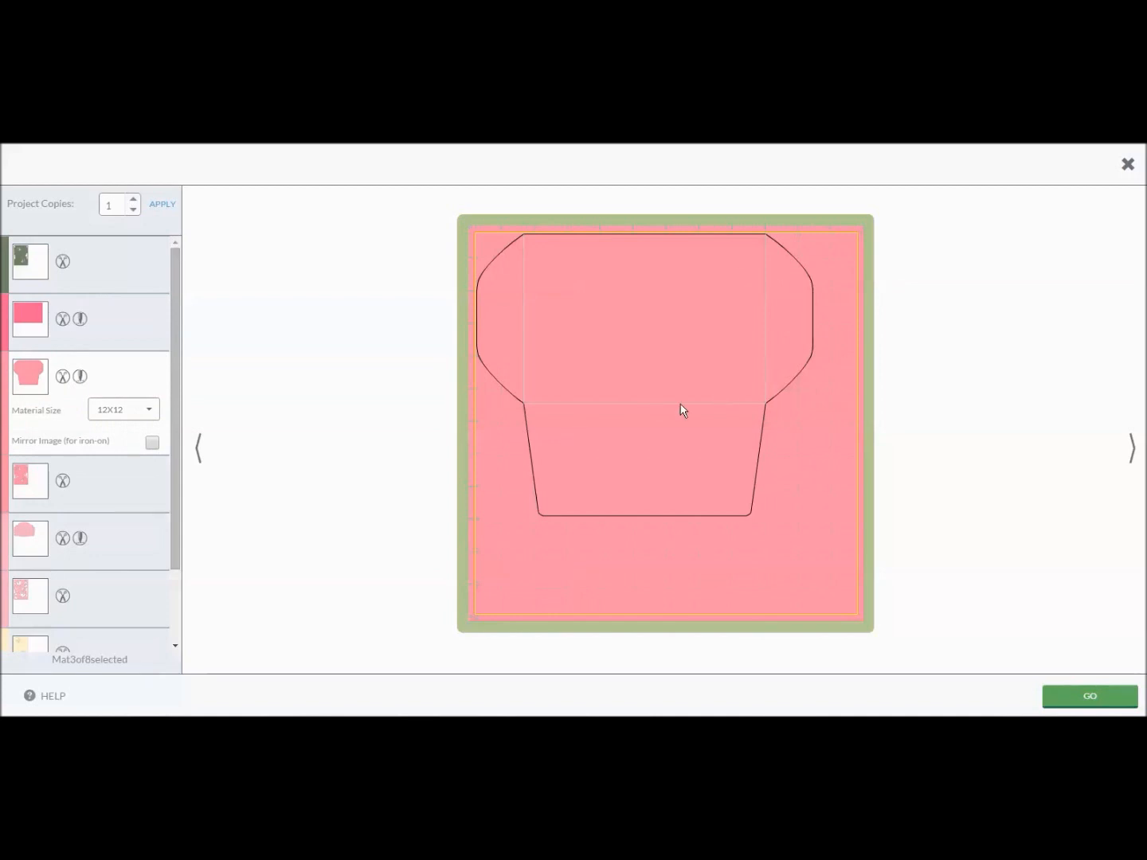
pyautogui.click(117, 543)
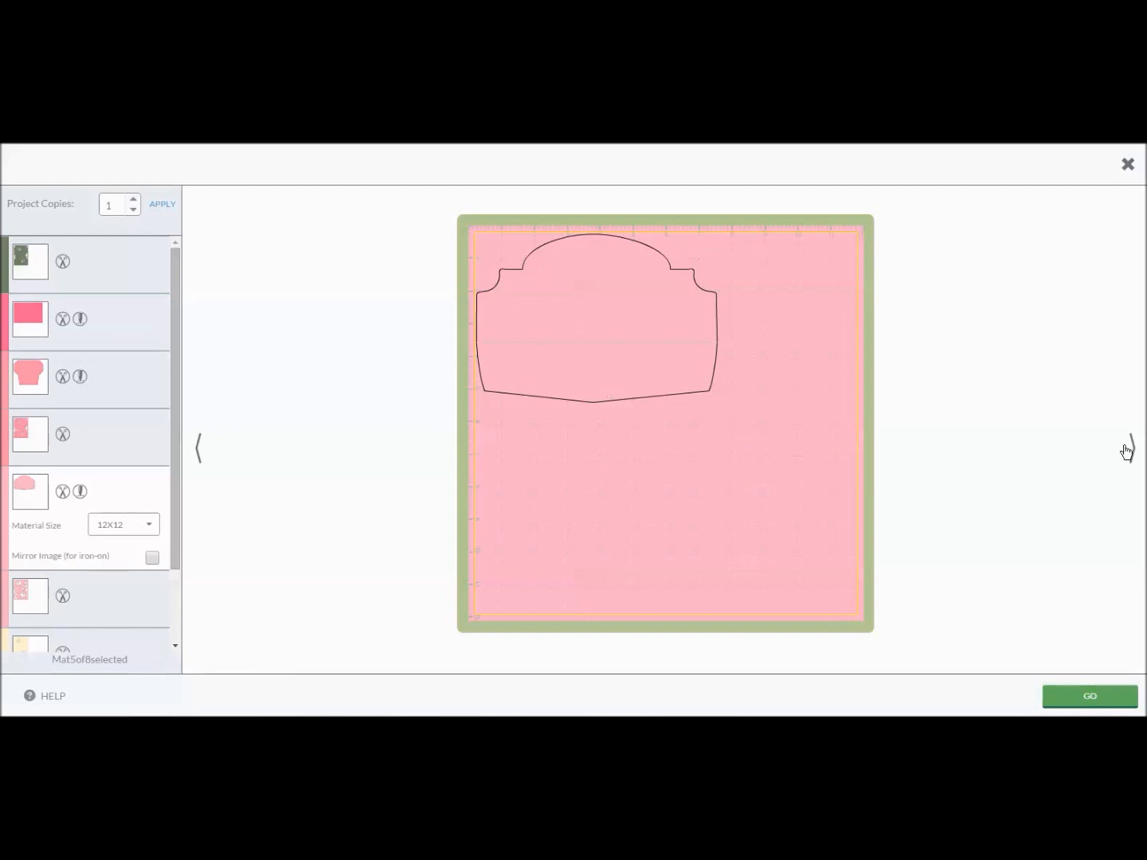
pyautogui.click(1127, 165)
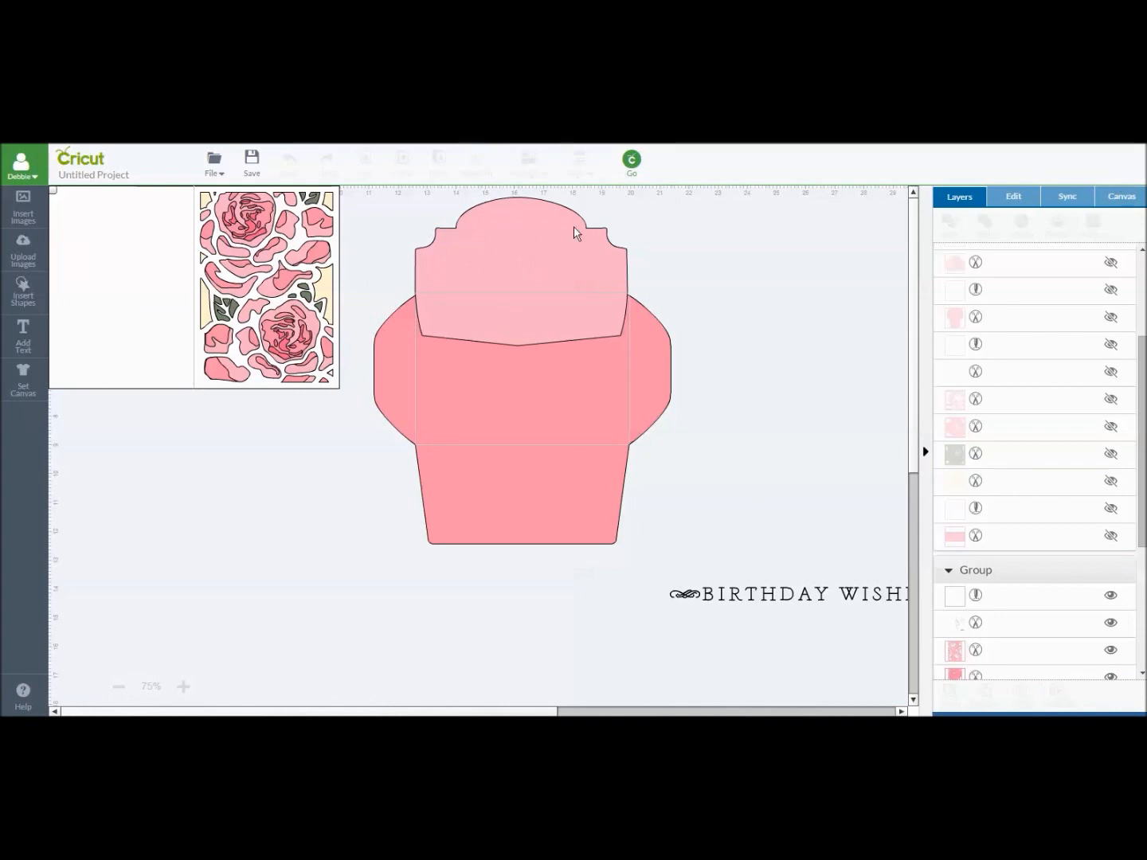
# Step: Move the enlarged card and envelope group down to clear the upper part of the canvas
pyautogui.moveTo(252, 327)
pyautogui.mouseDown()
pyautogui.moveTo(263, 335)
pyautogui.moveTo(248, 335)
pyautogui.mouseUp()
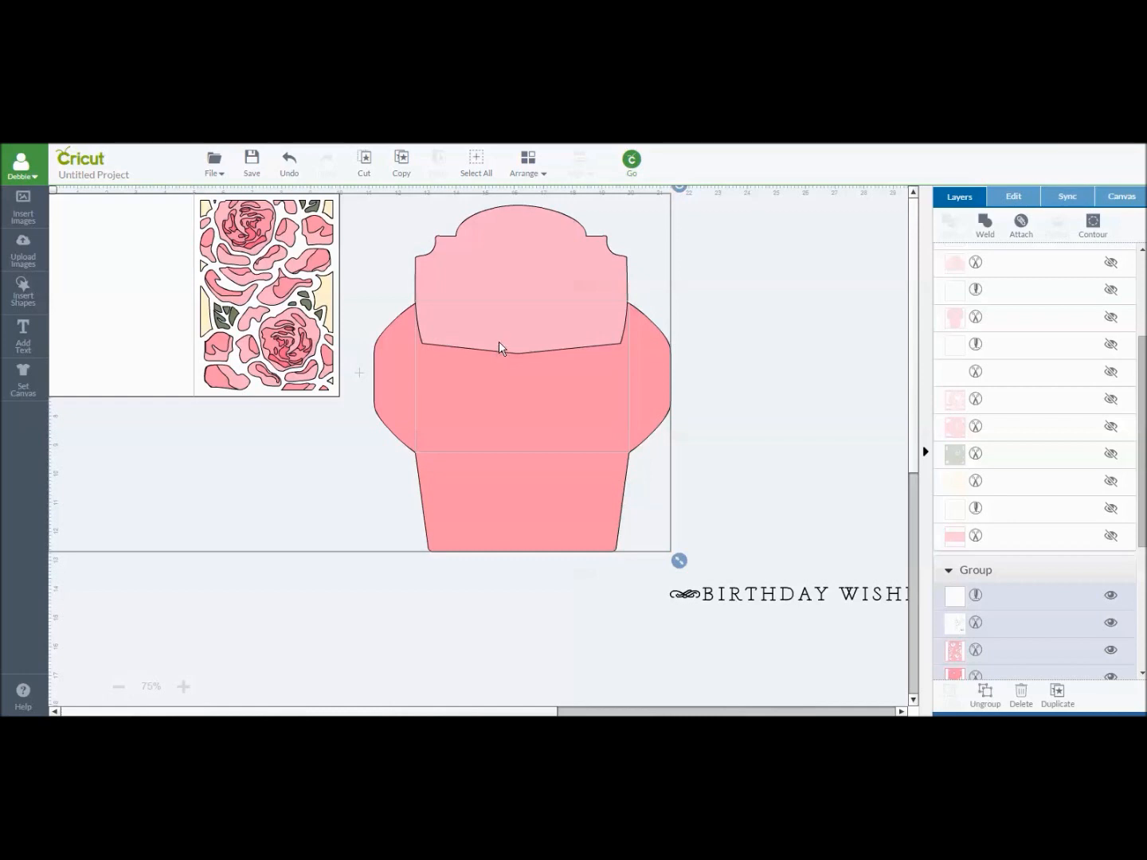
pyautogui.moveTo(501, 353); pyautogui.dragTo(604, 694)
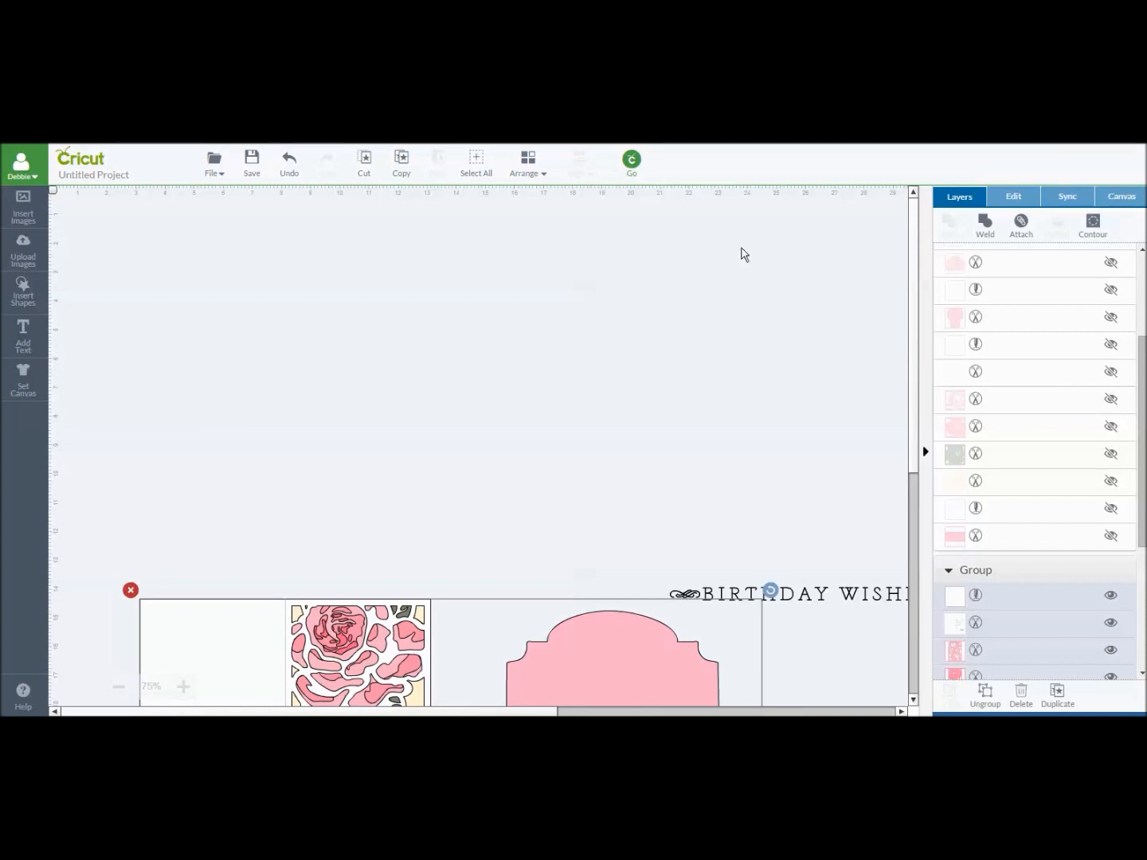
pyautogui.moveTo(1142, 348); pyautogui.dragTo(1142, 264)
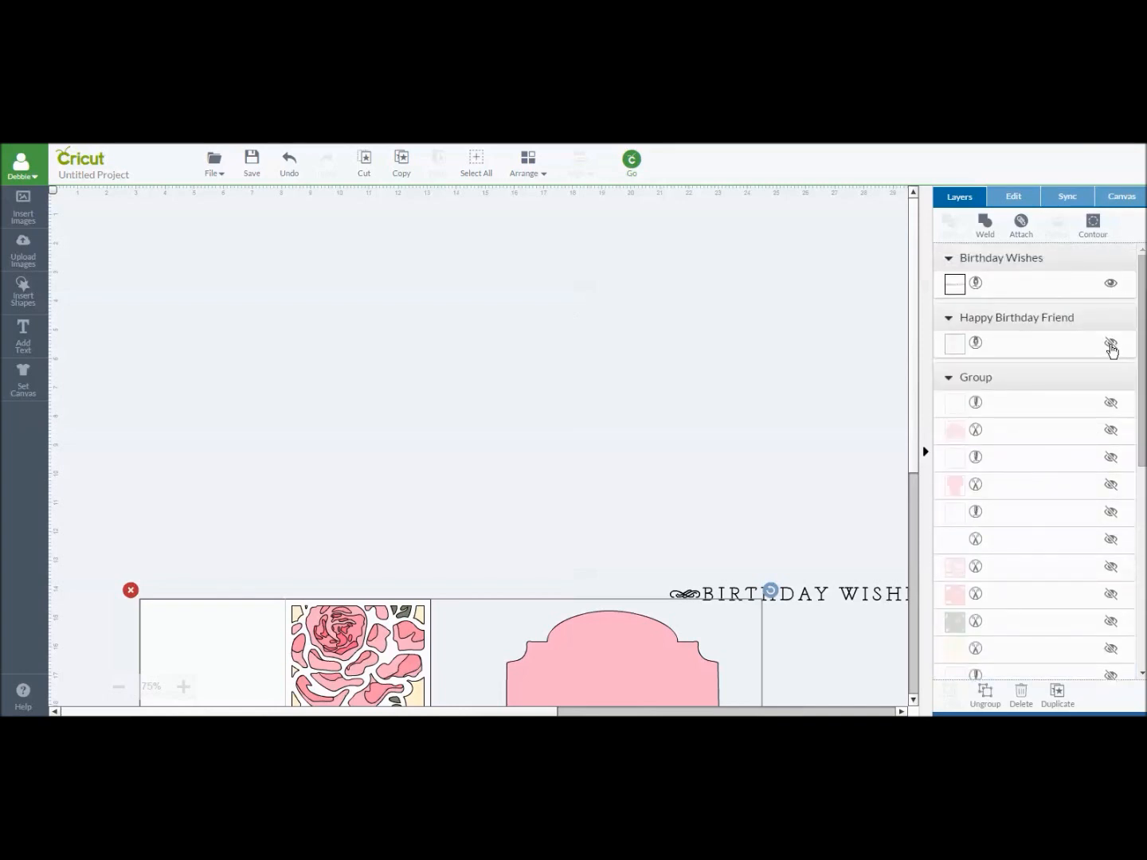
# Step: Show every layer of the smaller card and envelope group
pyautogui.click(1111, 406)
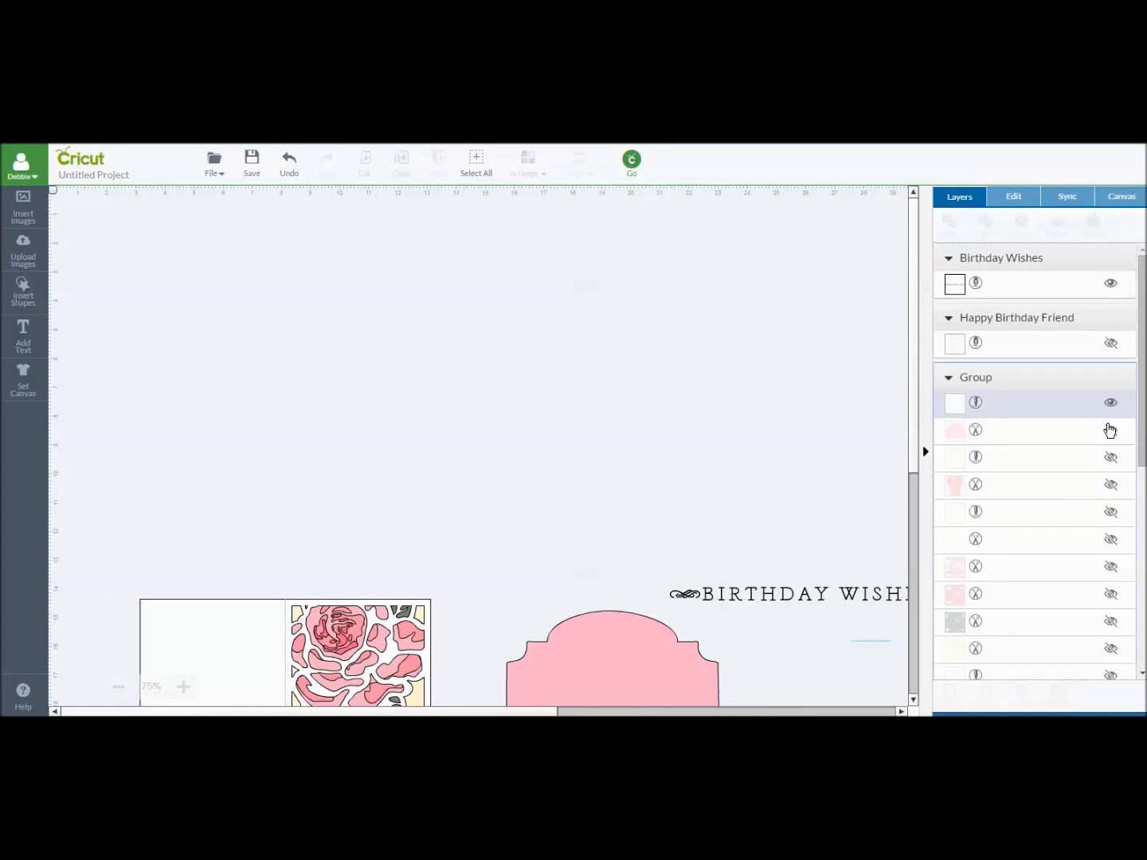
pyautogui.click(1111, 434)
pyautogui.click(1111, 464)
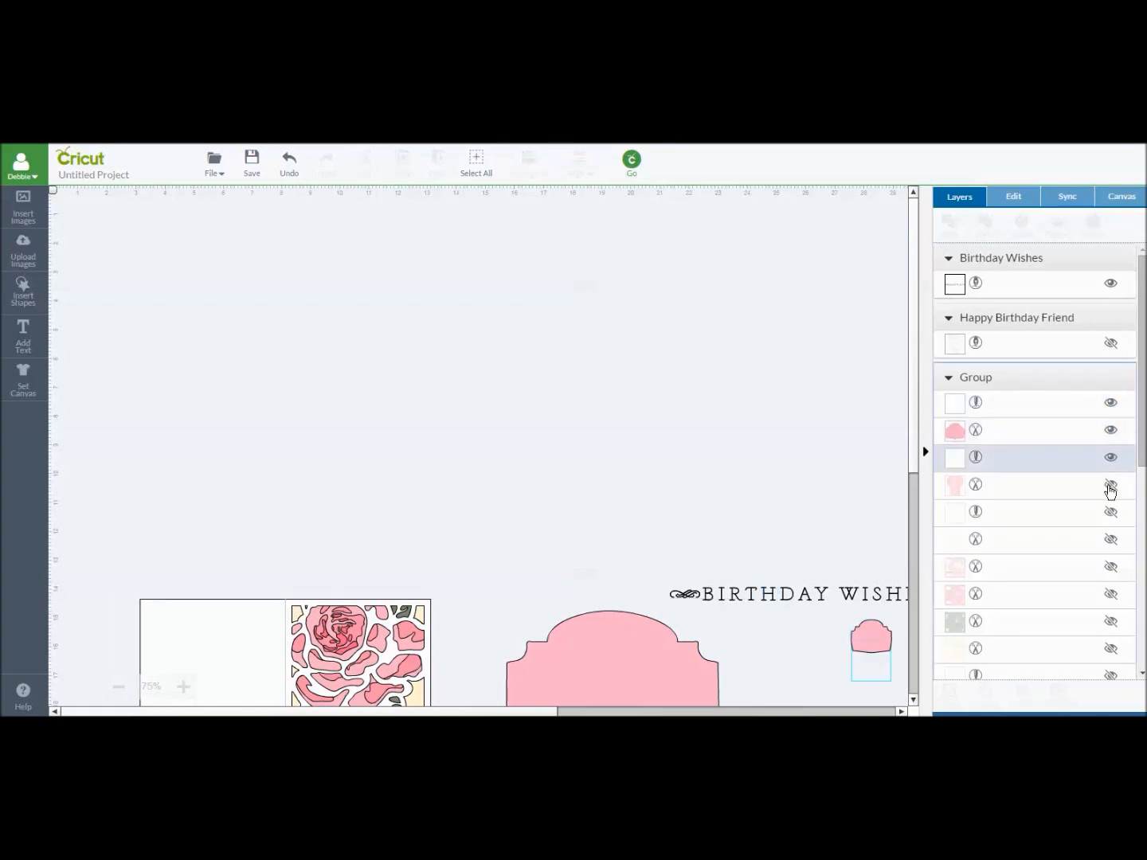
pyautogui.click(1111, 485)
pyautogui.click(1111, 513)
pyautogui.click(1111, 541)
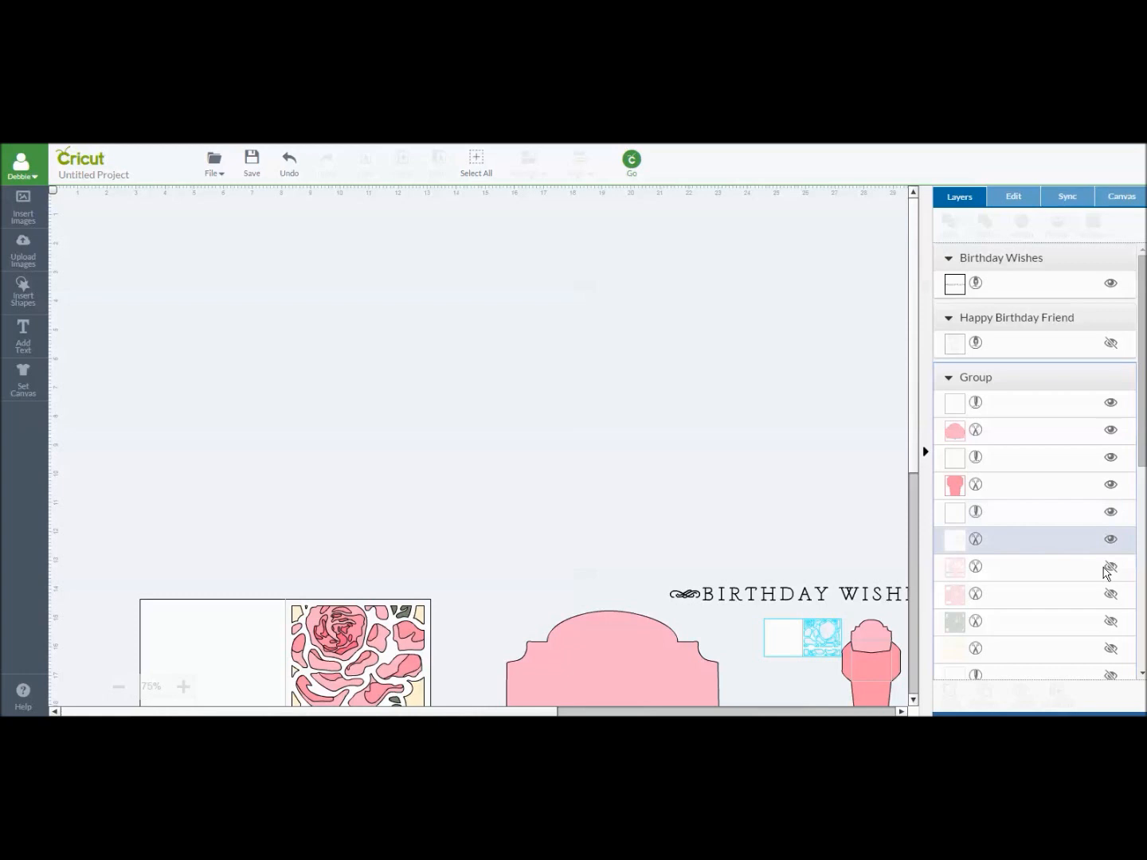
pyautogui.click(1111, 567)
pyautogui.click(1110, 594)
pyautogui.click(1110, 621)
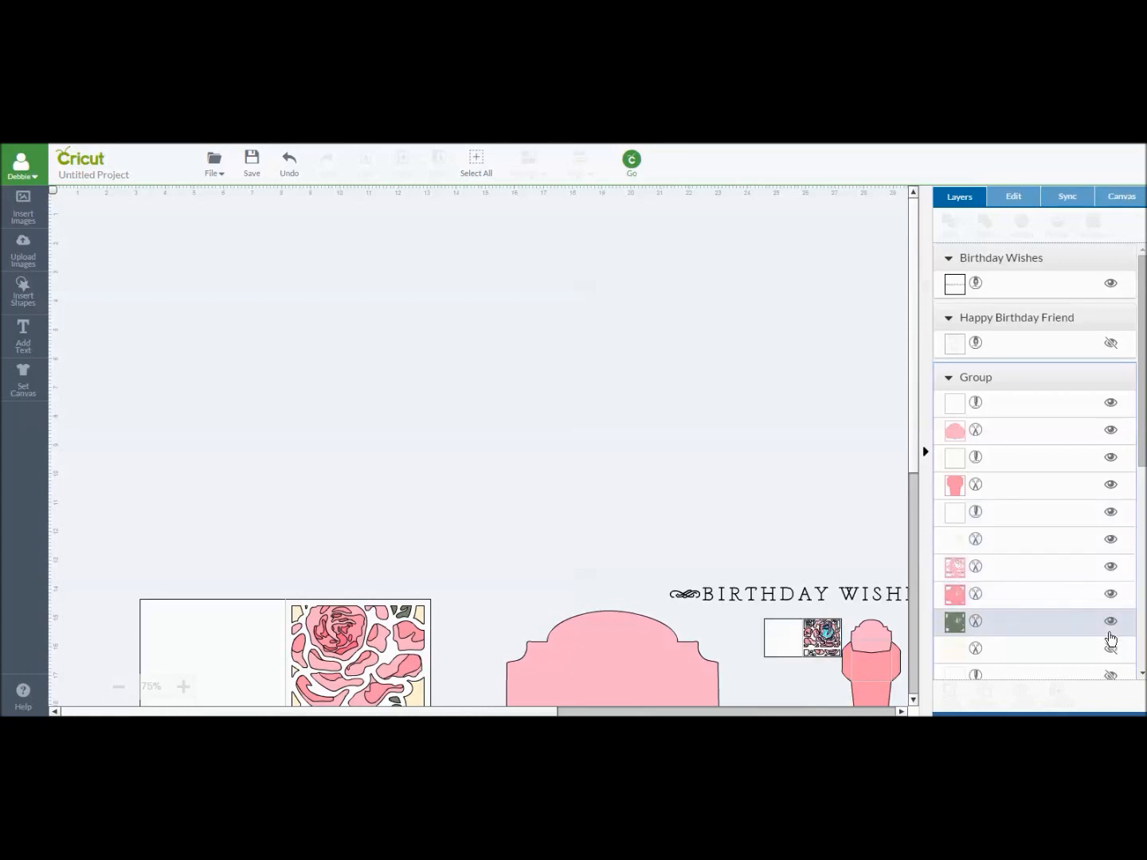
pyautogui.click(1109, 649)
pyautogui.click(1110, 677)
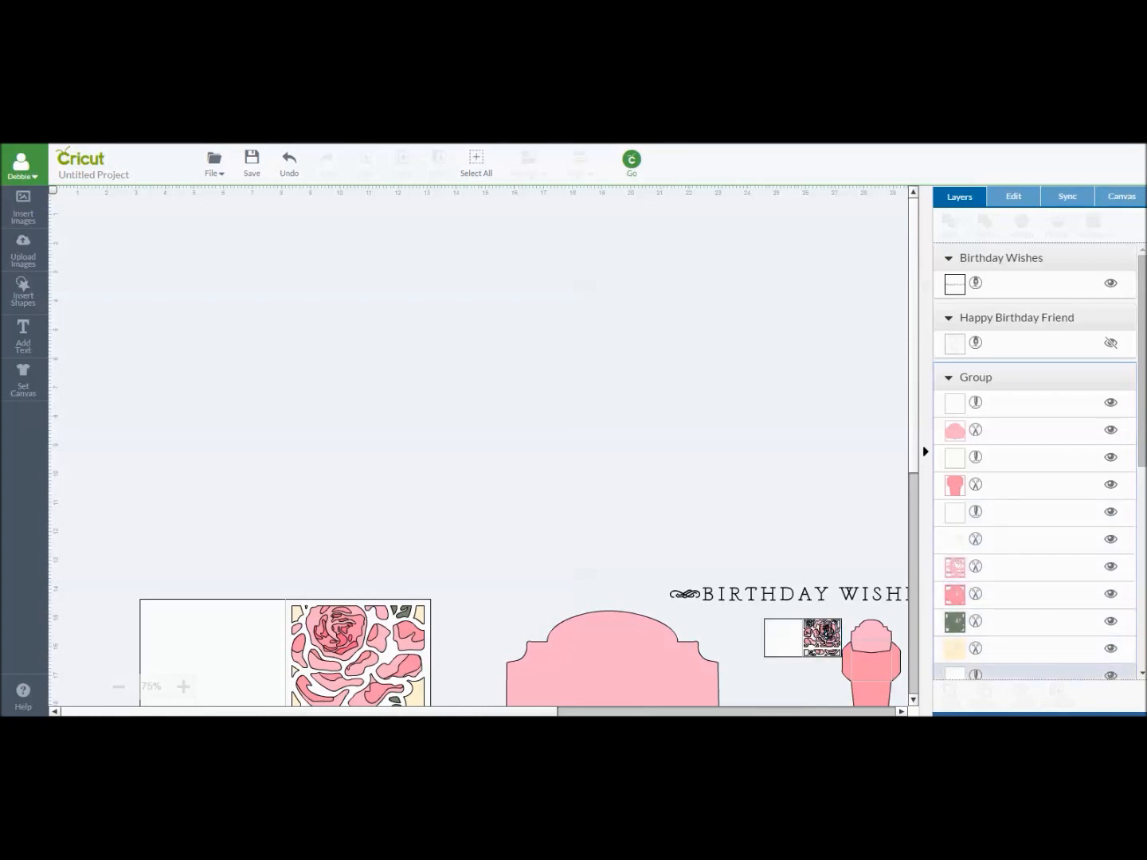
pyautogui.moveTo(1142, 450); pyautogui.dragTo(1142, 559)
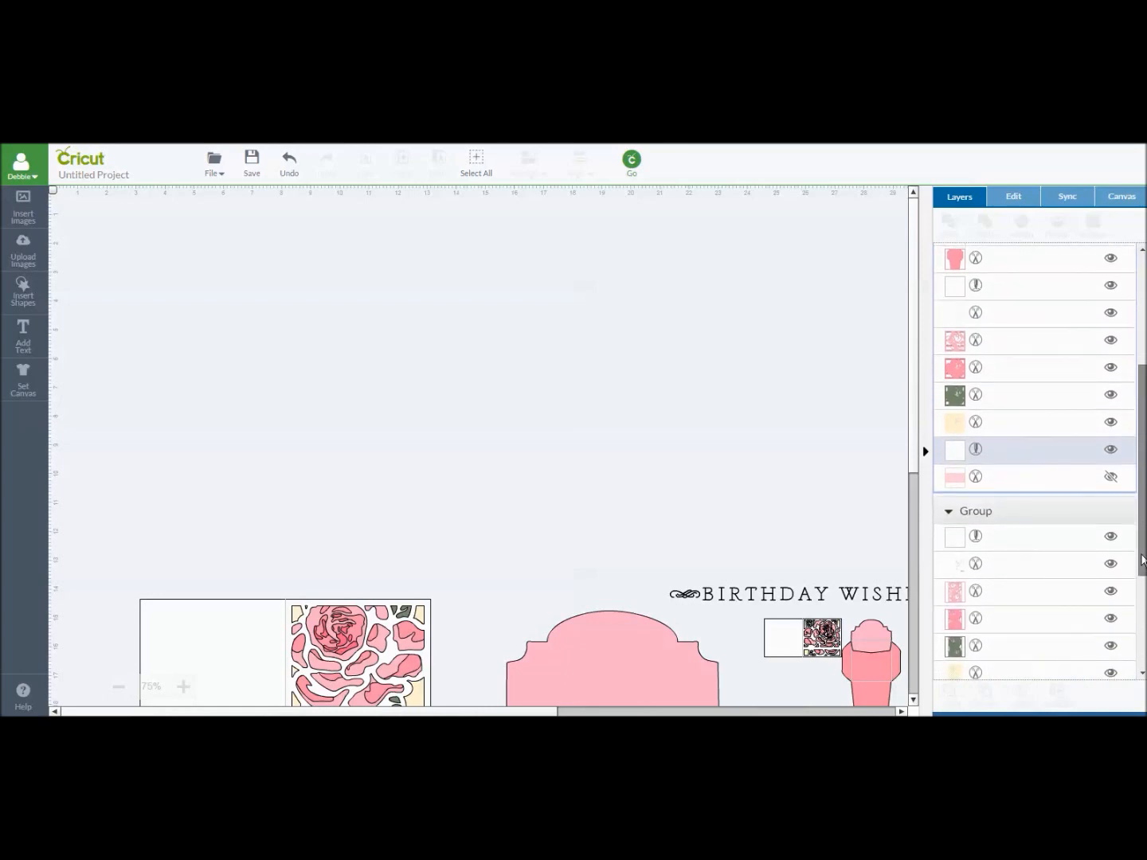
pyautogui.click(1110, 476)
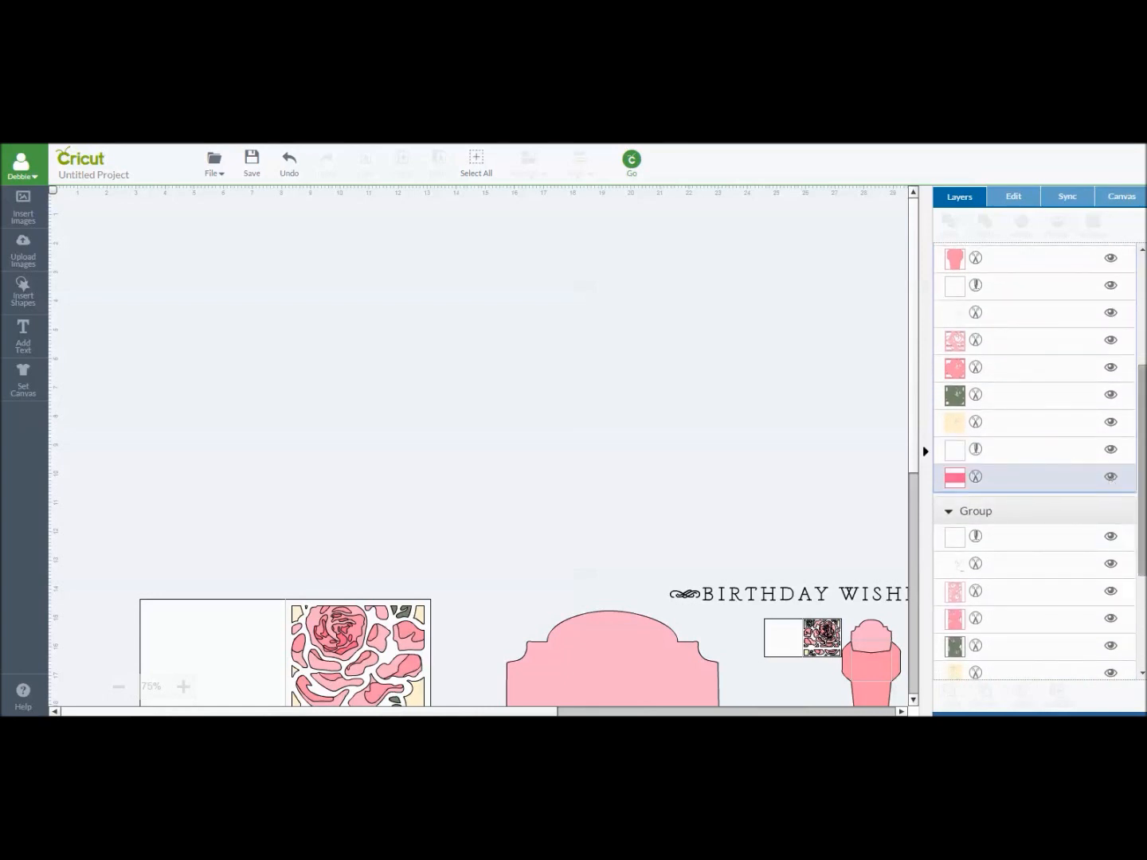
# Step: Hide every layer of the enlarged card and envelope group
pyautogui.moveTo(1142, 499); pyautogui.dragTo(1143, 563)
pyautogui.click(1110, 409)
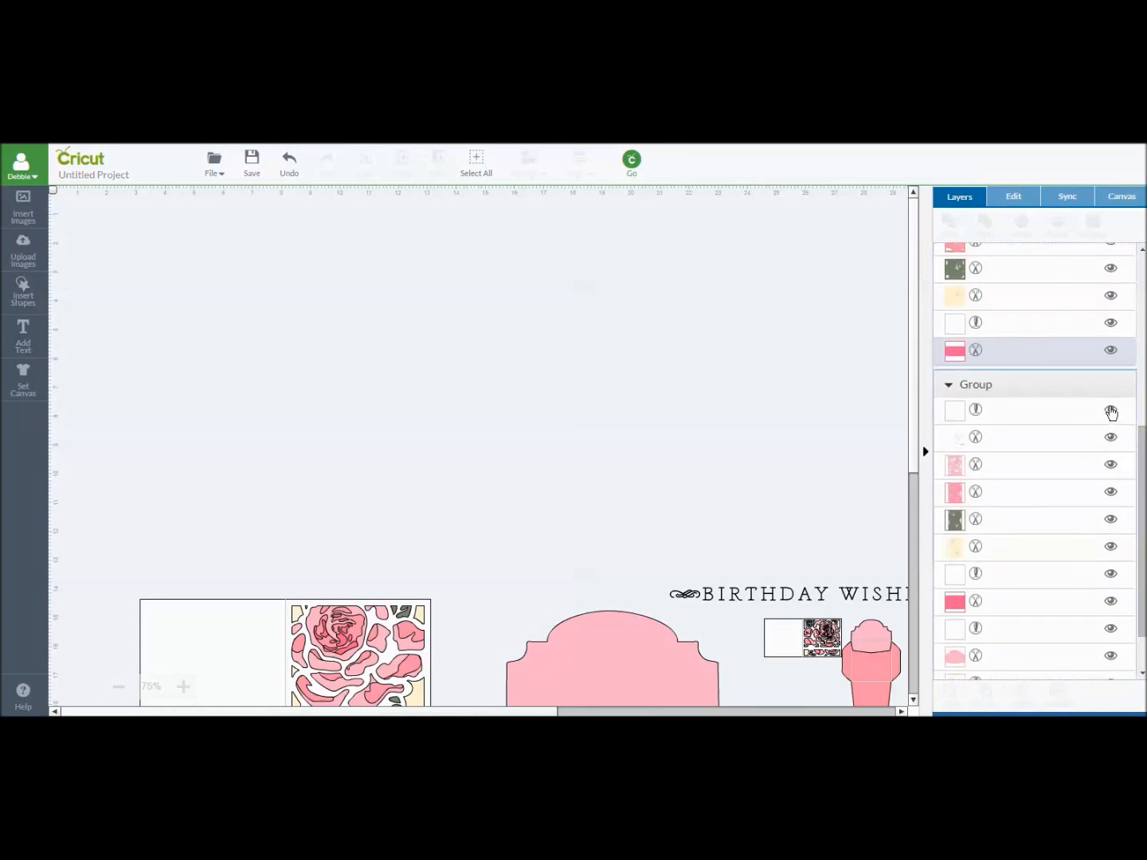
pyautogui.click(1110, 437)
pyautogui.click(1110, 464)
pyautogui.click(1111, 491)
pyautogui.click(1111, 520)
pyautogui.click(1110, 546)
pyautogui.click(1110, 574)
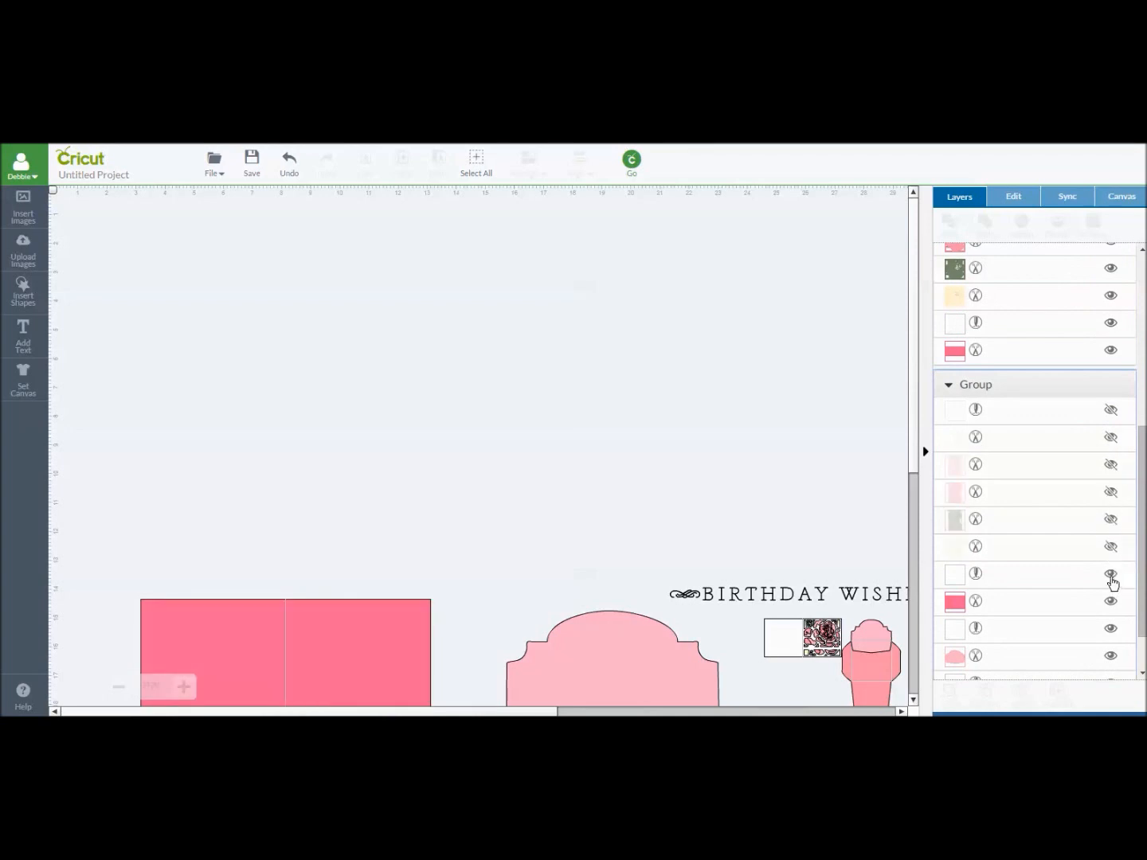
pyautogui.click(1110, 601)
pyautogui.click(1110, 628)
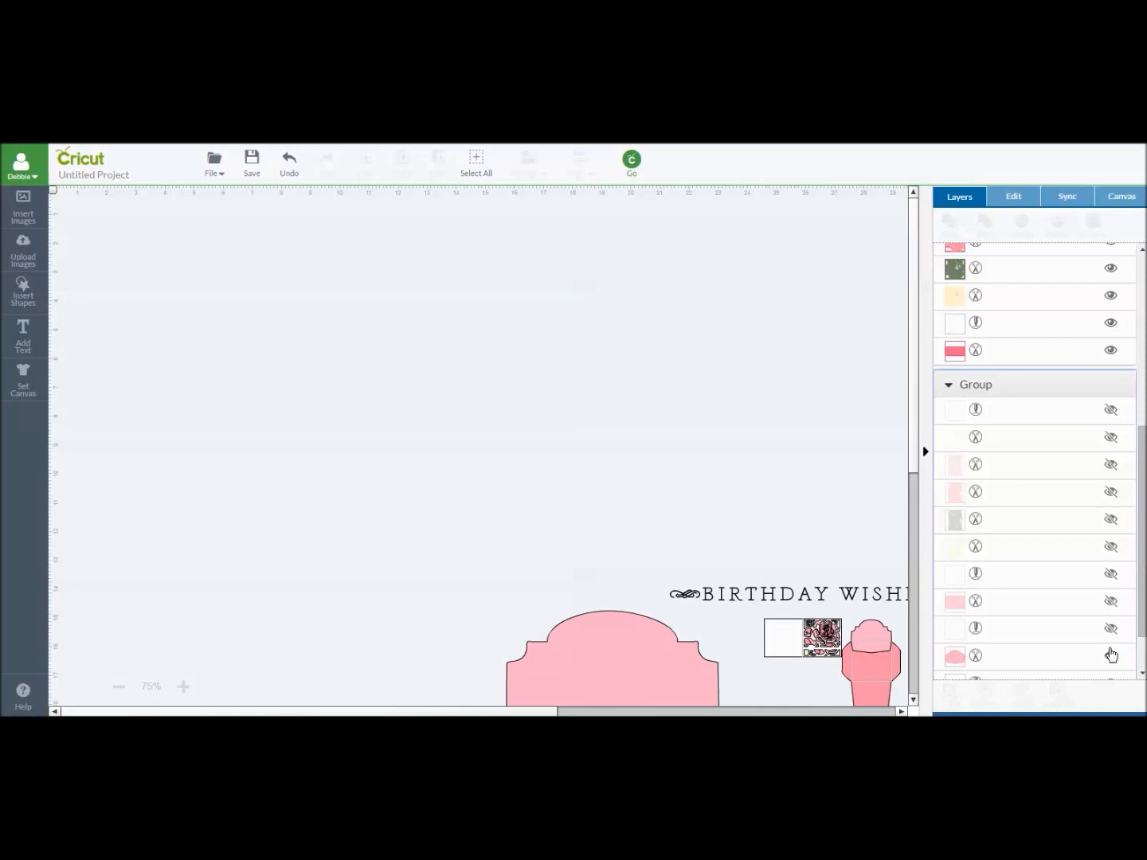
pyautogui.click(1110, 656)
pyautogui.scroll(-2, 1115, 649)
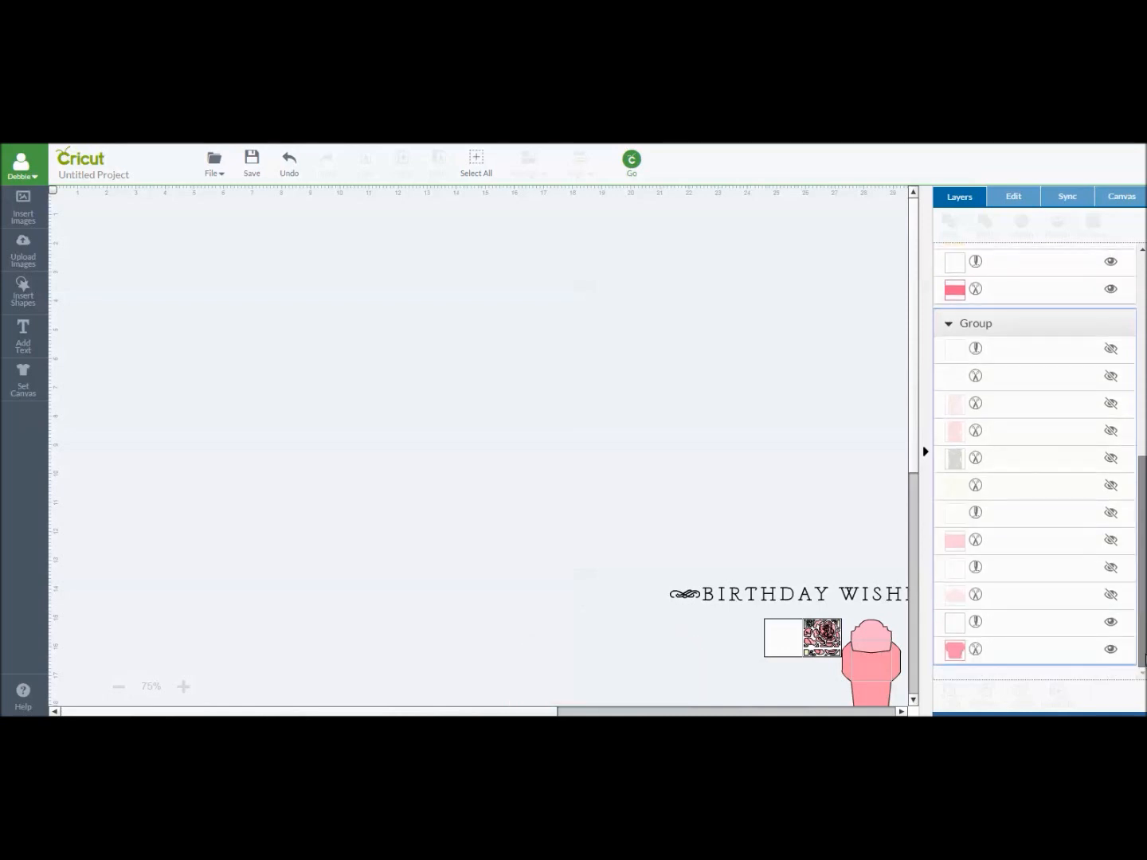
pyautogui.click(1110, 621)
pyautogui.click(1110, 649)
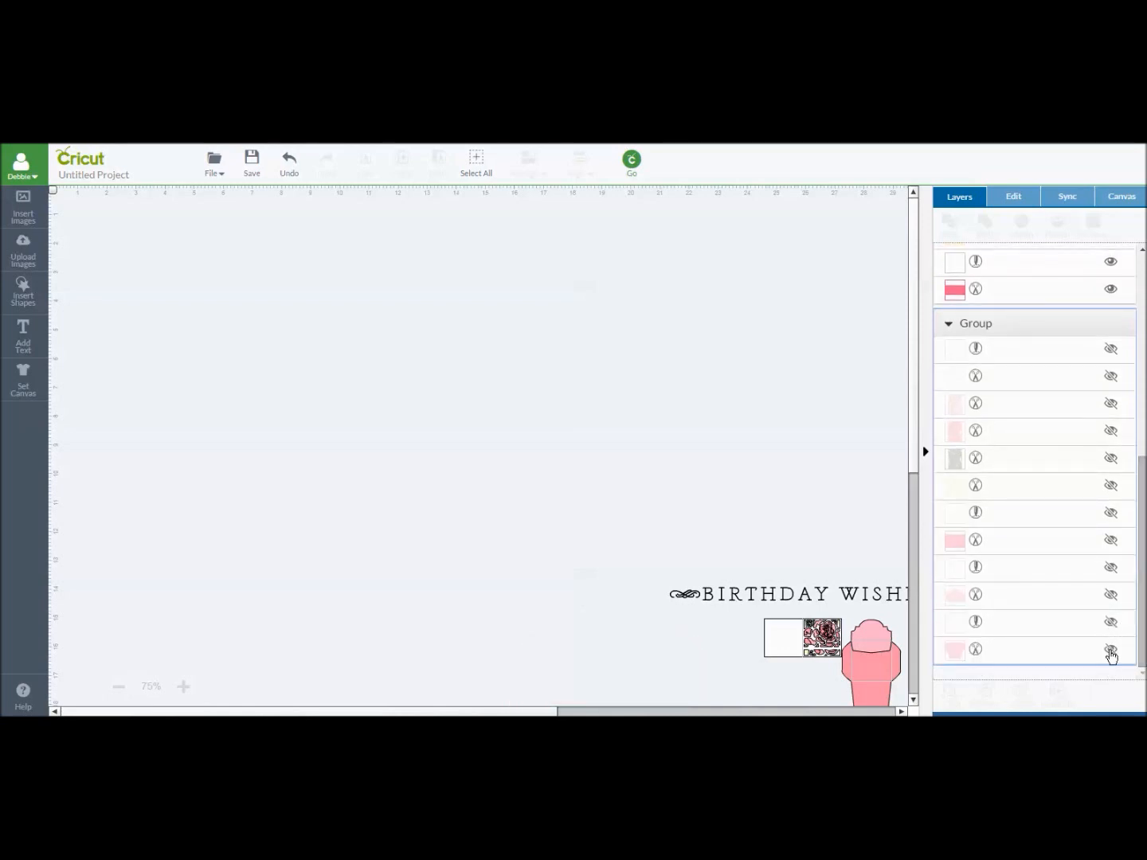
# Step: Move the smaller square rose card and envelope group close to the canvas's upper-left corner
pyautogui.moveTo(794, 649); pyautogui.dragTo(151, 283)
pyautogui.keyDown('shift'); pyautogui.click(223, 317); pyautogui.keyUp('shift')
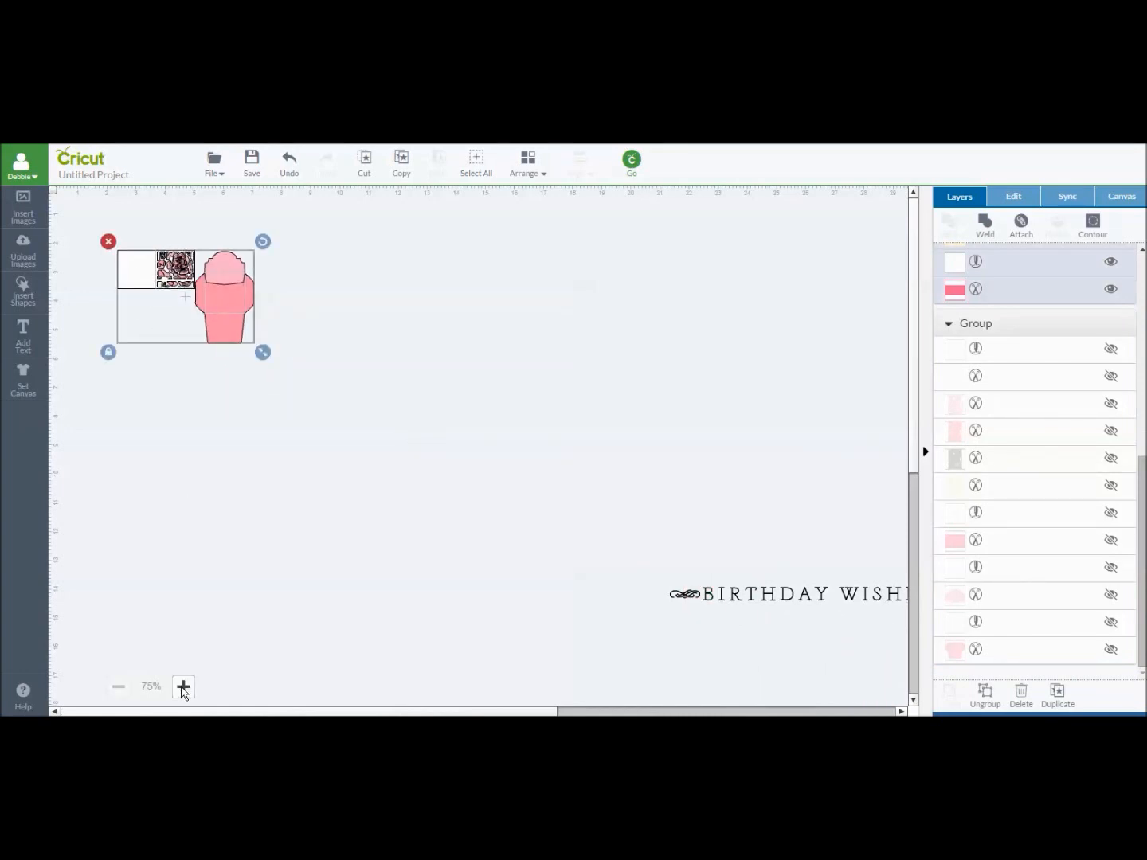
pyautogui.click(182, 687)
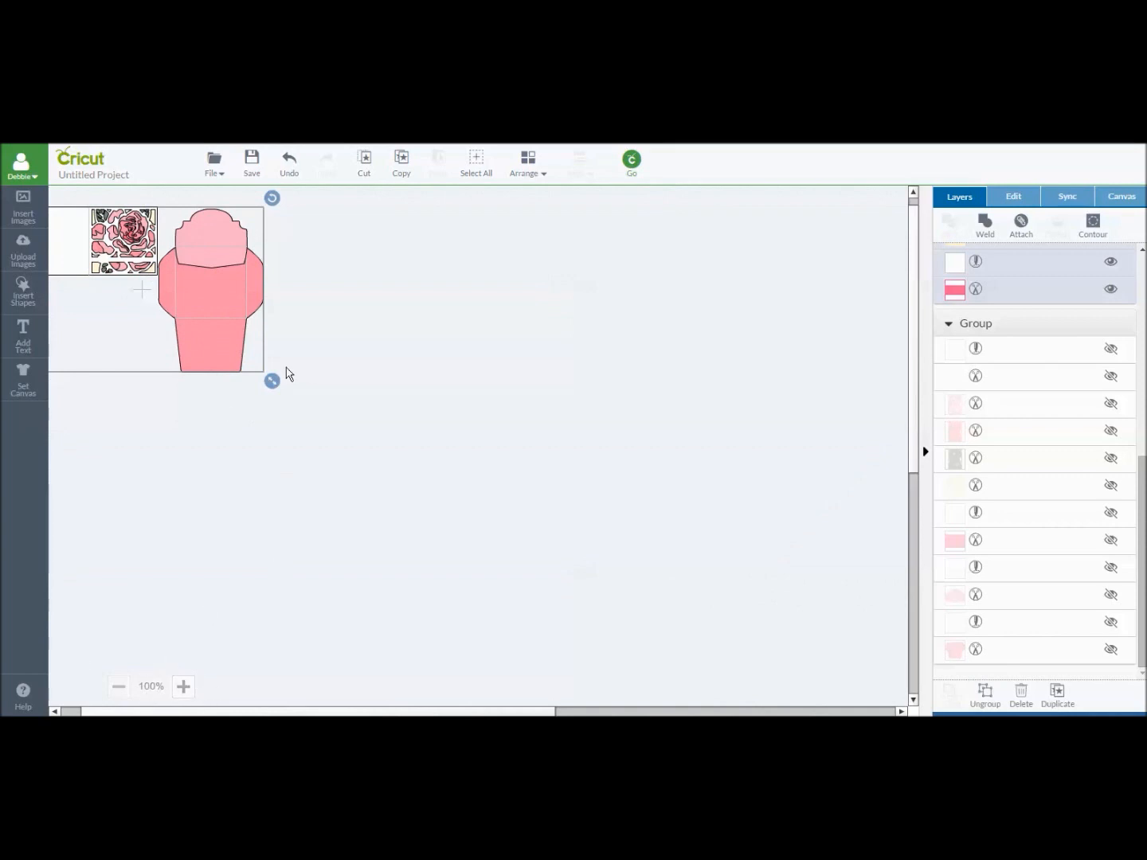
pyautogui.moveTo(212, 318); pyautogui.dragTo(291, 313)
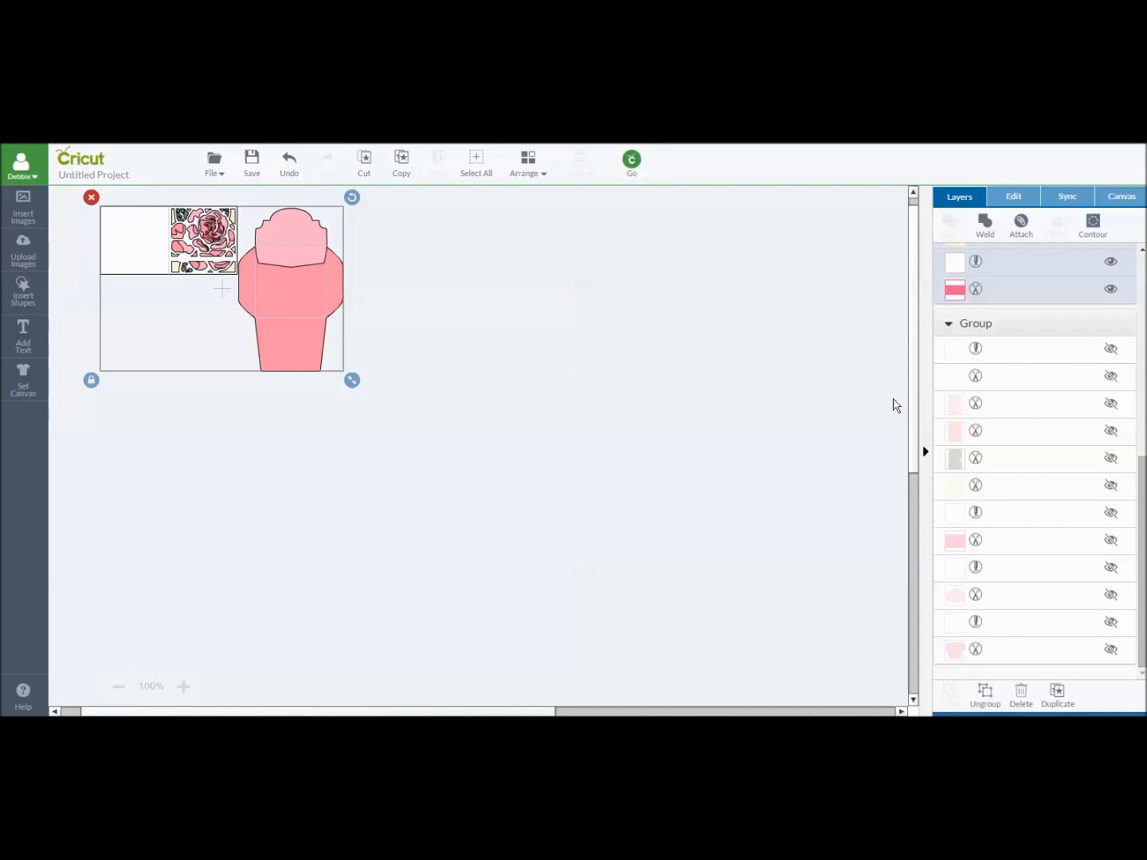
pyautogui.moveTo(914, 379); pyautogui.dragTo(915, 276)
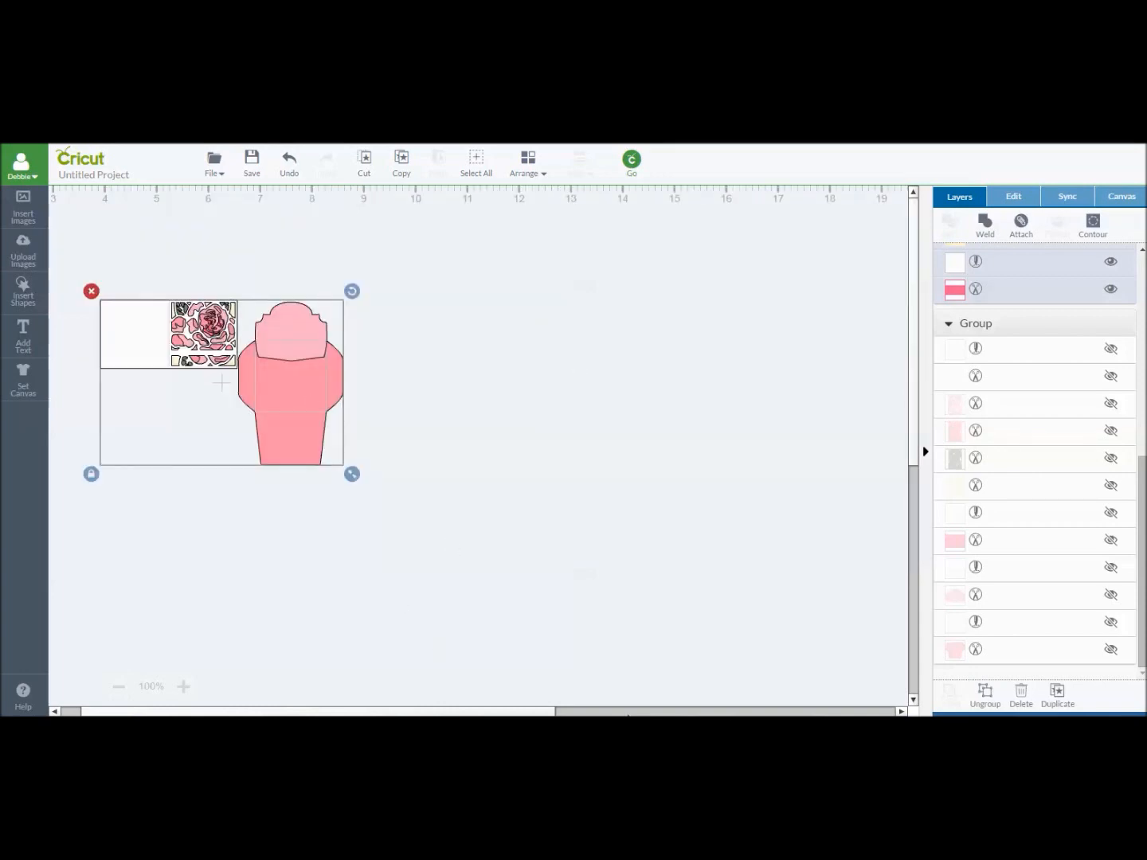
pyautogui.click(610, 713)
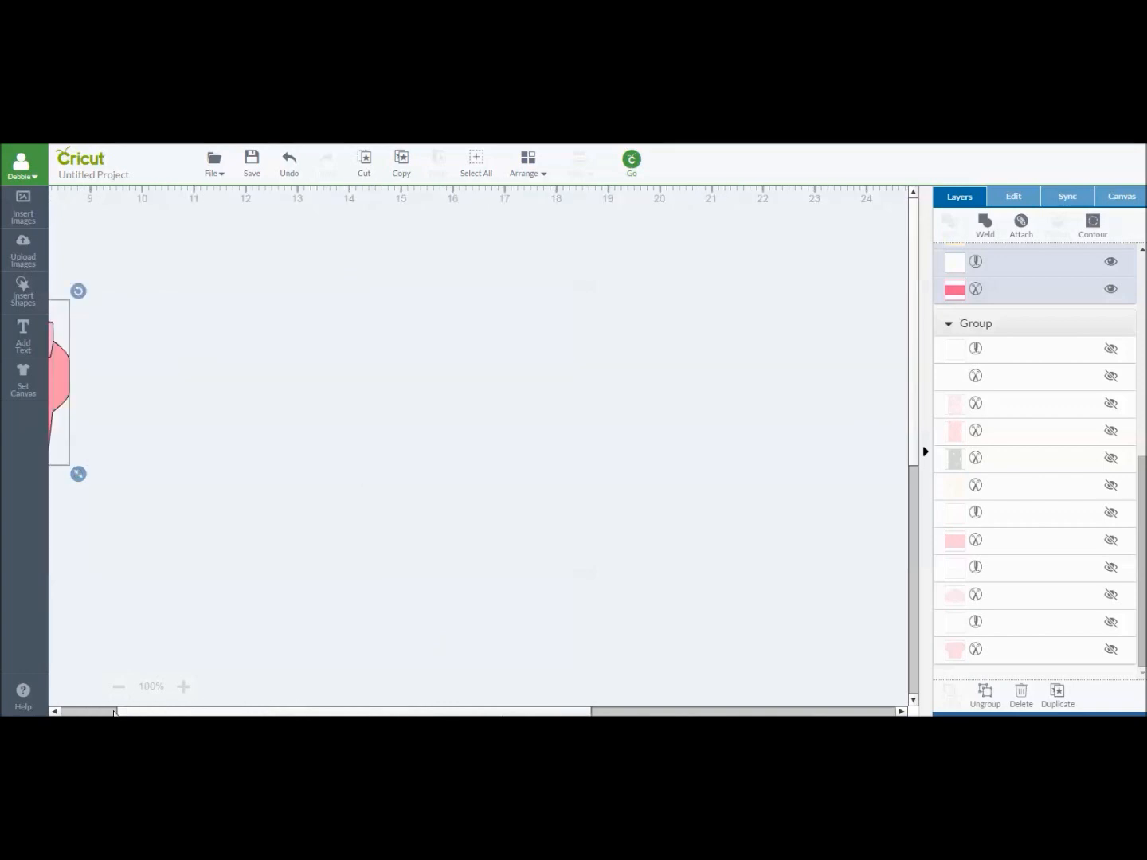
pyautogui.click(74, 711)
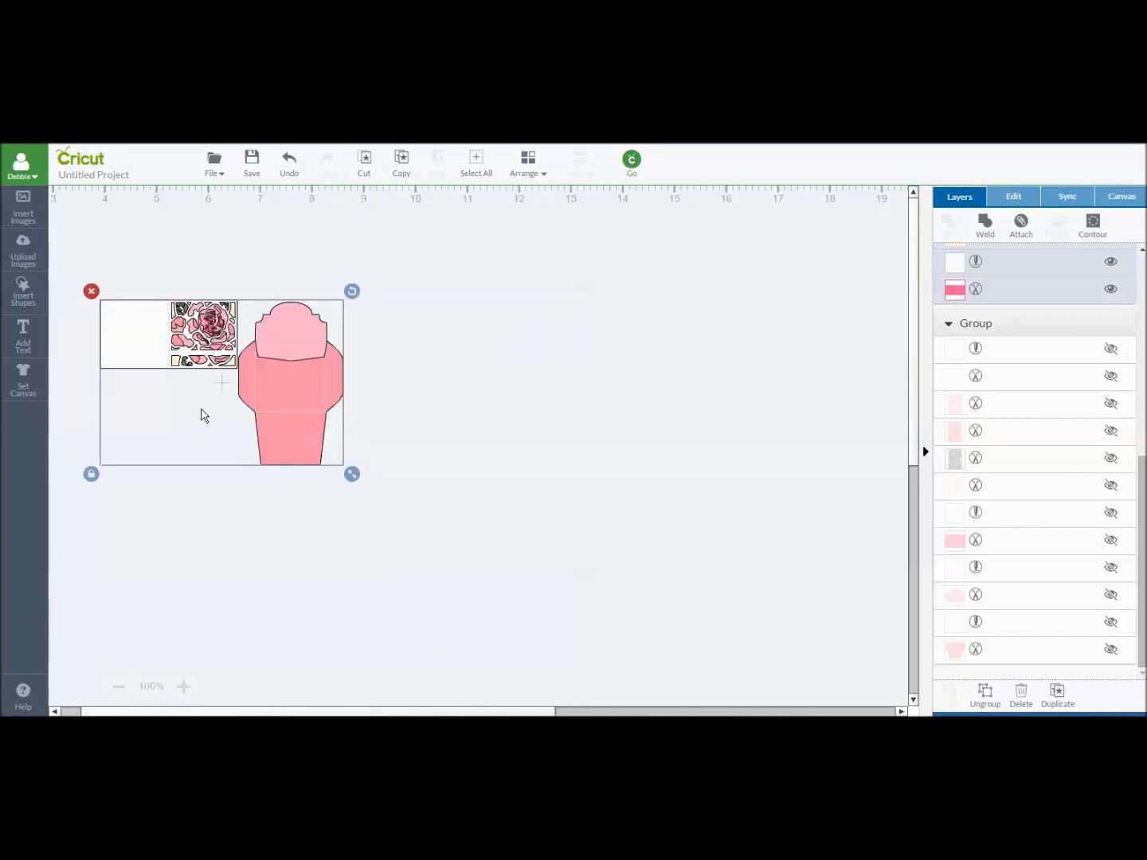
pyautogui.moveTo(219, 712); pyautogui.dragTo(94, 711)
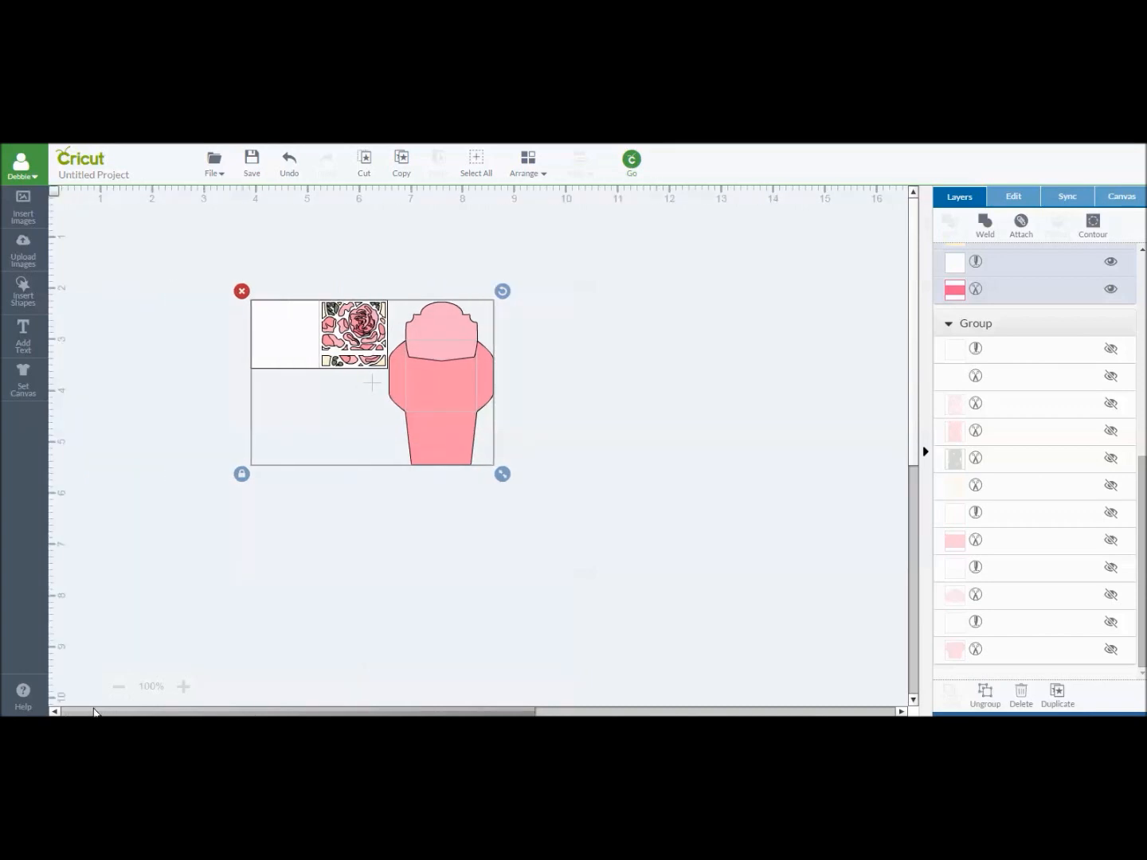
pyautogui.moveTo(372, 425); pyautogui.dragTo(205, 348)
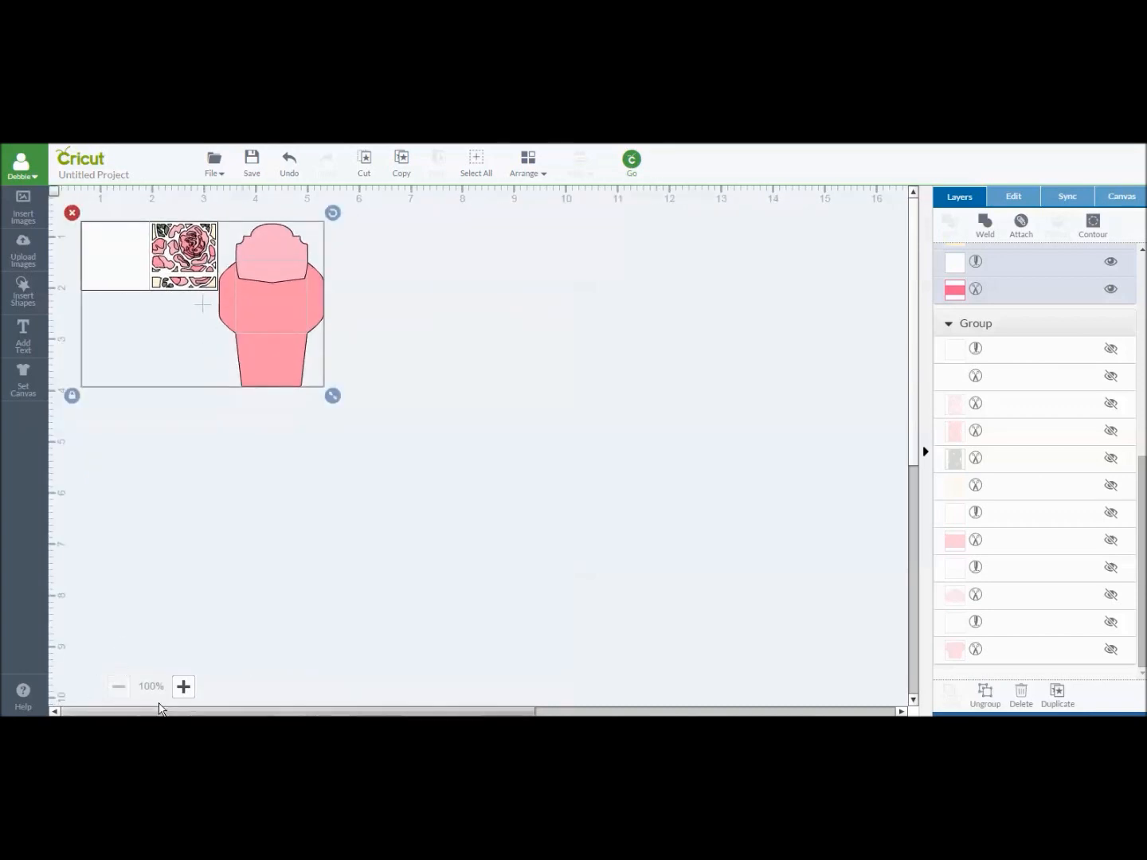
# Step: Enlarge the square rose card and envelope group until the card base spans about 12 inches, and preview its cut mats
pyautogui.click(118, 689)
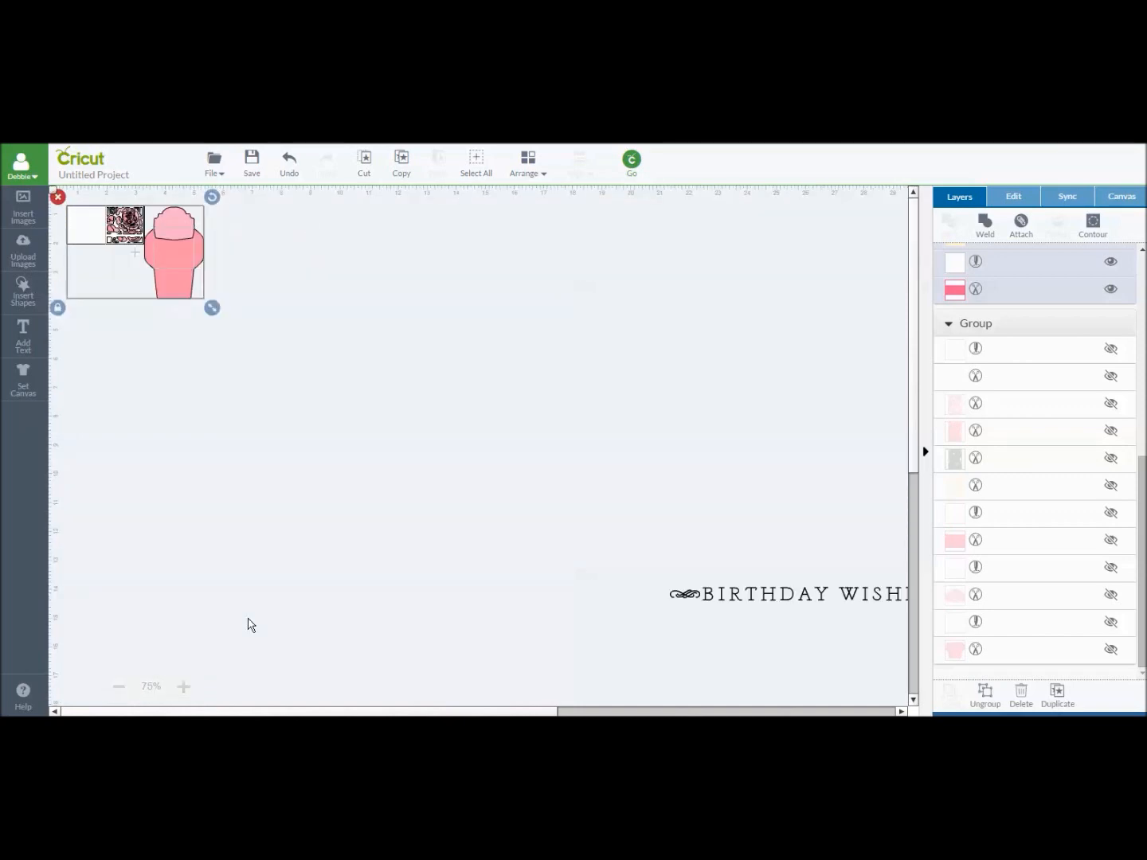
pyautogui.moveTo(212, 308); pyautogui.dragTo(678, 604)
pyautogui.moveTo(341, 290); pyautogui.dragTo(323, 292)
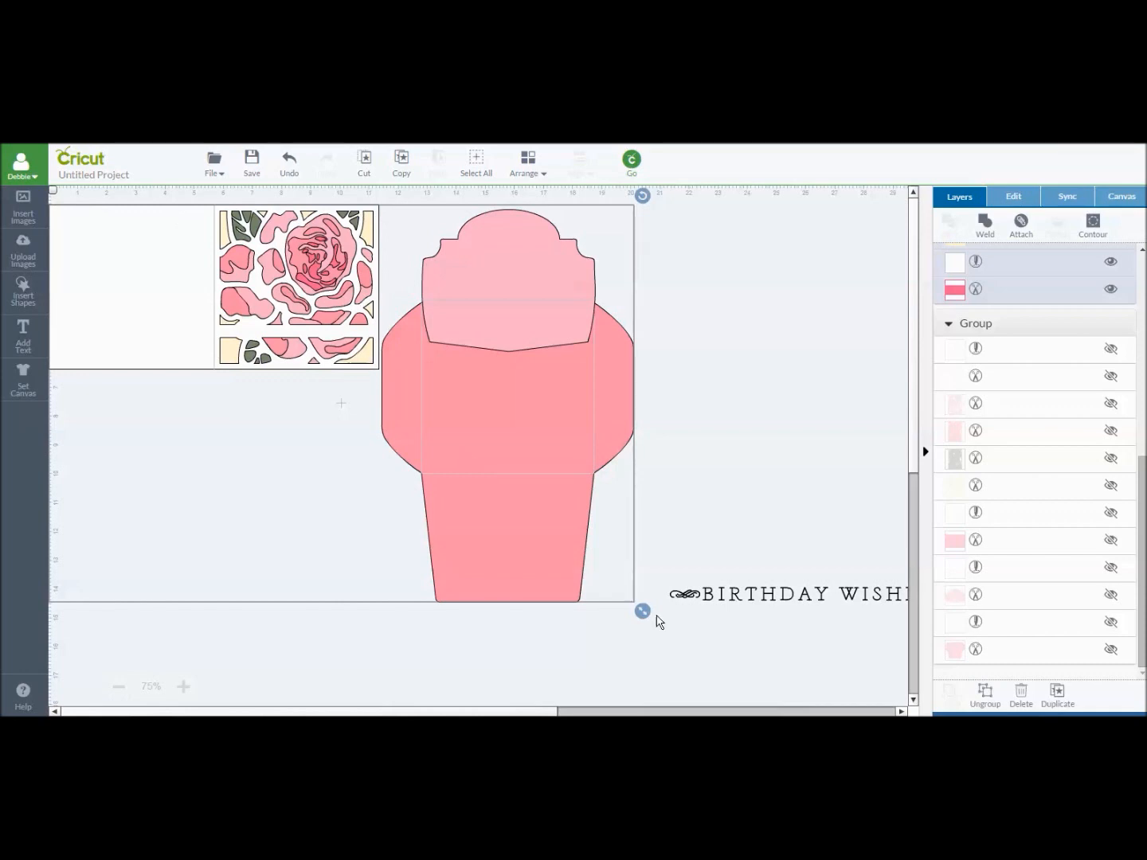
pyautogui.moveTo(642, 612); pyautogui.dragTo(768, 636)
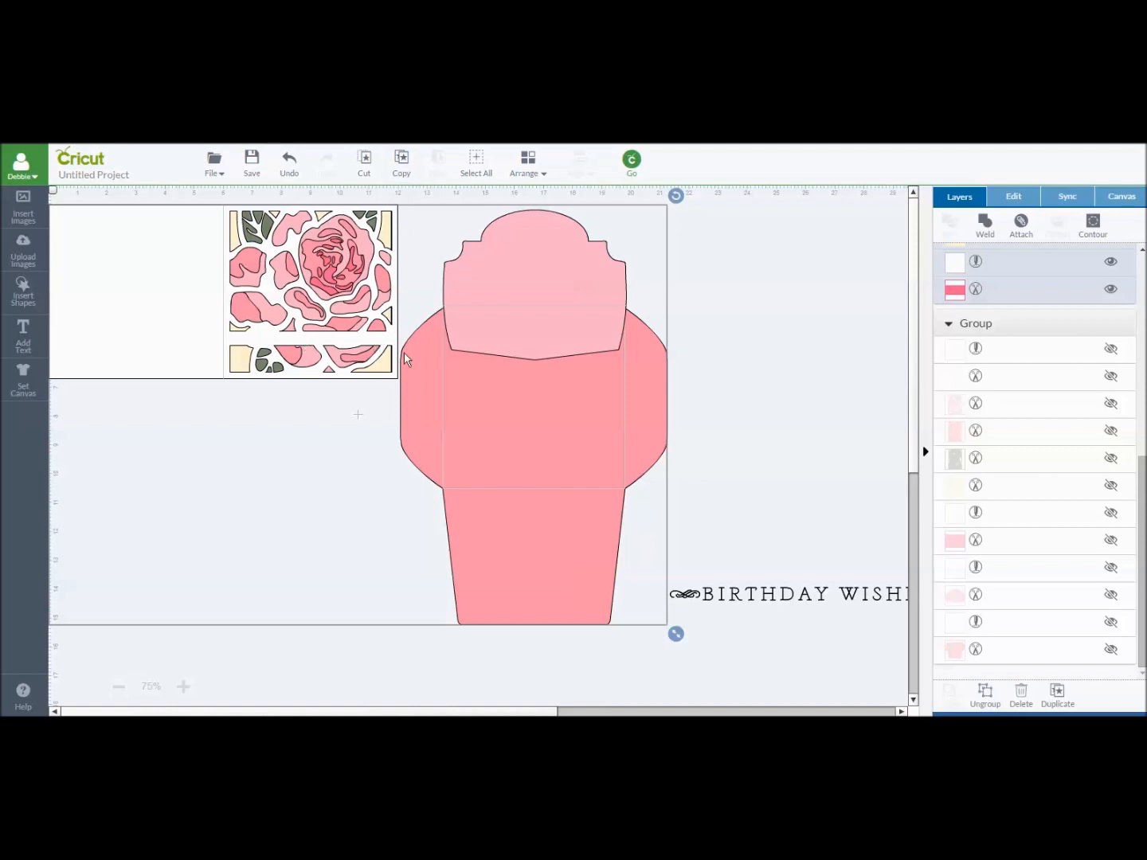
pyautogui.click(631, 161)
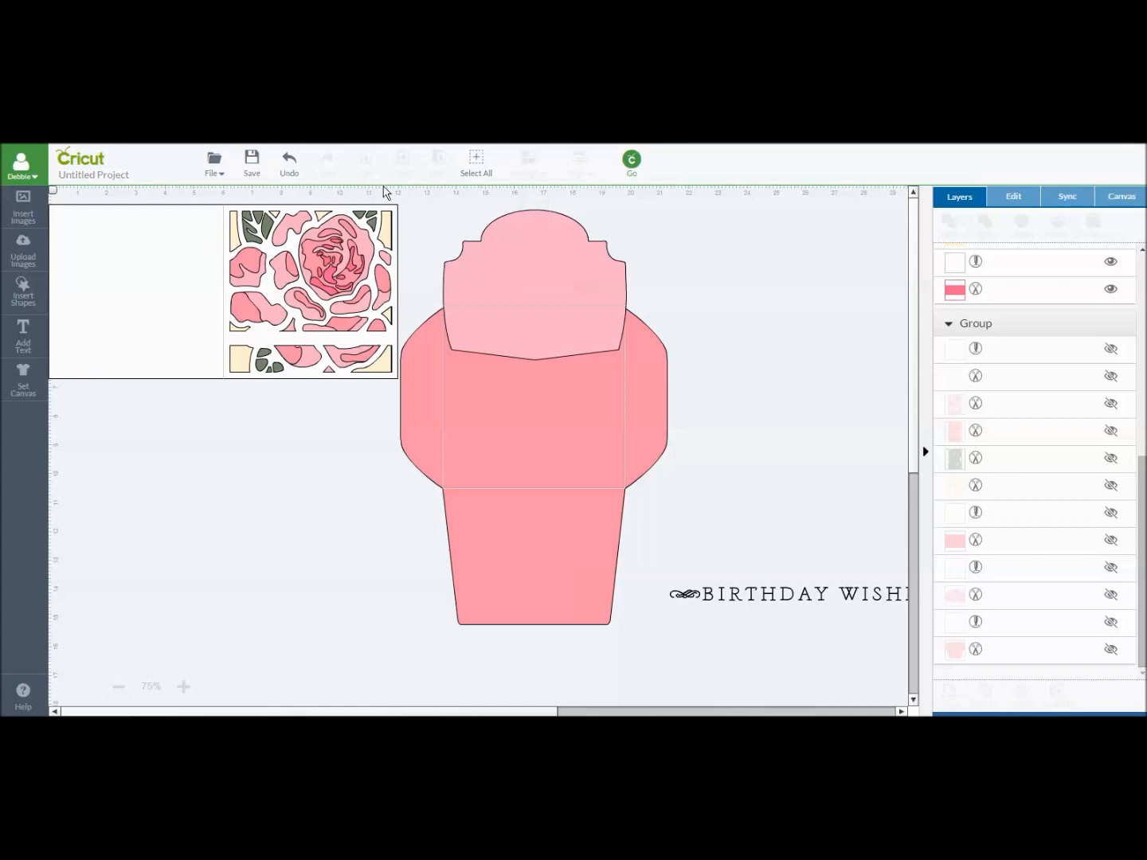
# Step: Reduce the group to about 20.2 by 13.7 in near the canvas's upper edge, and check its cut mats
pyautogui.click(600, 611)
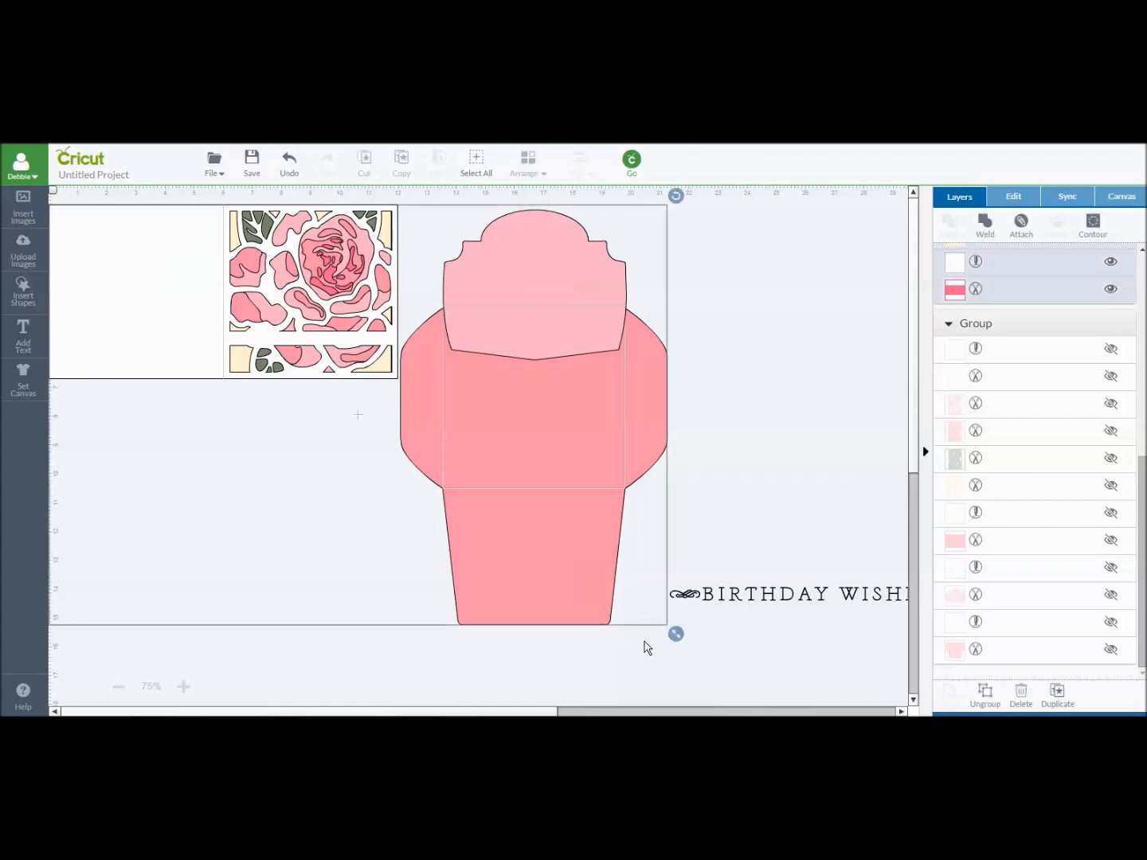
pyautogui.moveTo(676, 638); pyautogui.dragTo(650, 634)
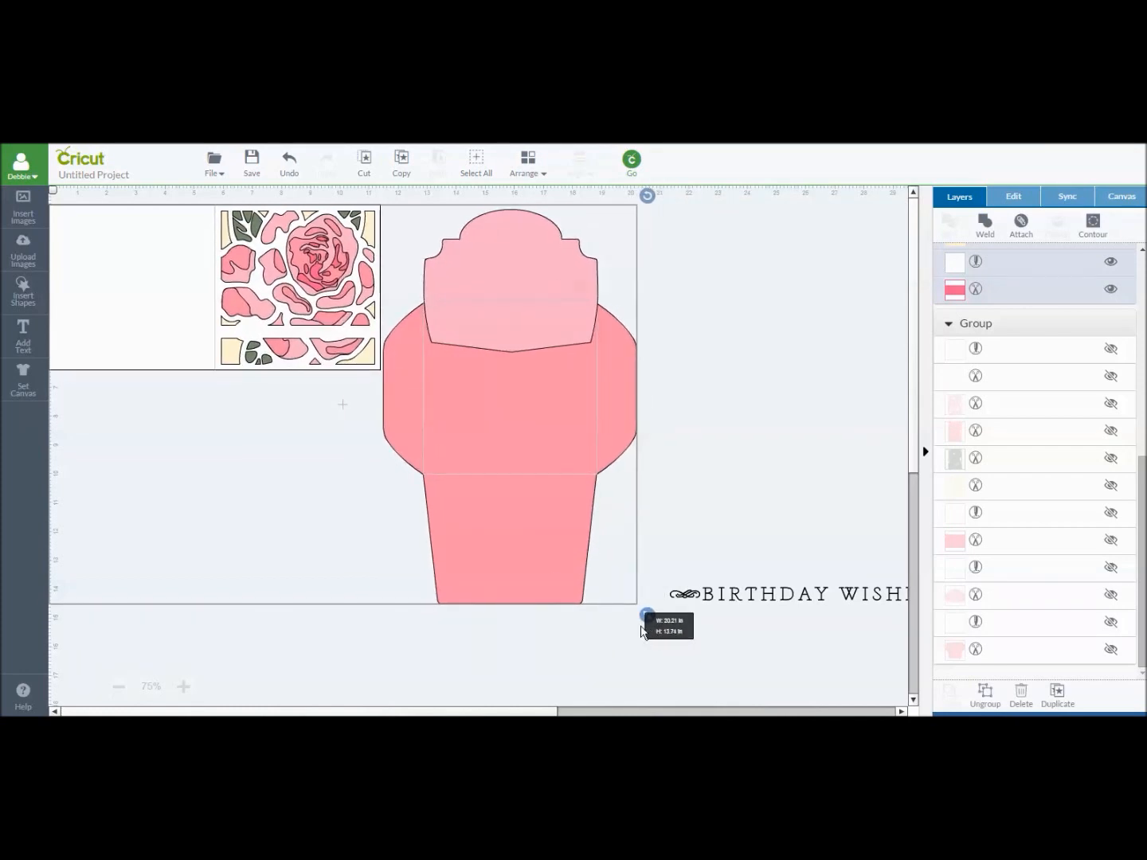
pyautogui.moveTo(332, 334); pyautogui.dragTo(332, 320)
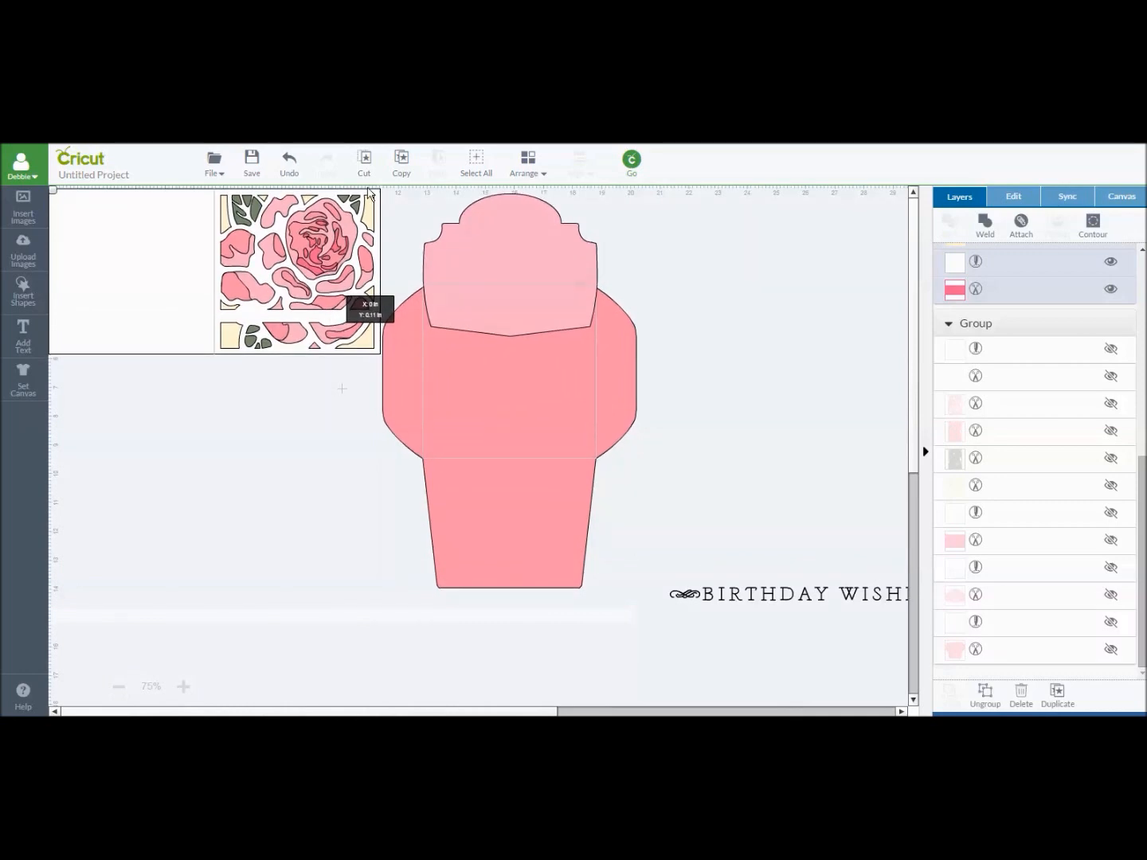
pyautogui.moveTo(365, 235); pyautogui.dragTo(366, 197)
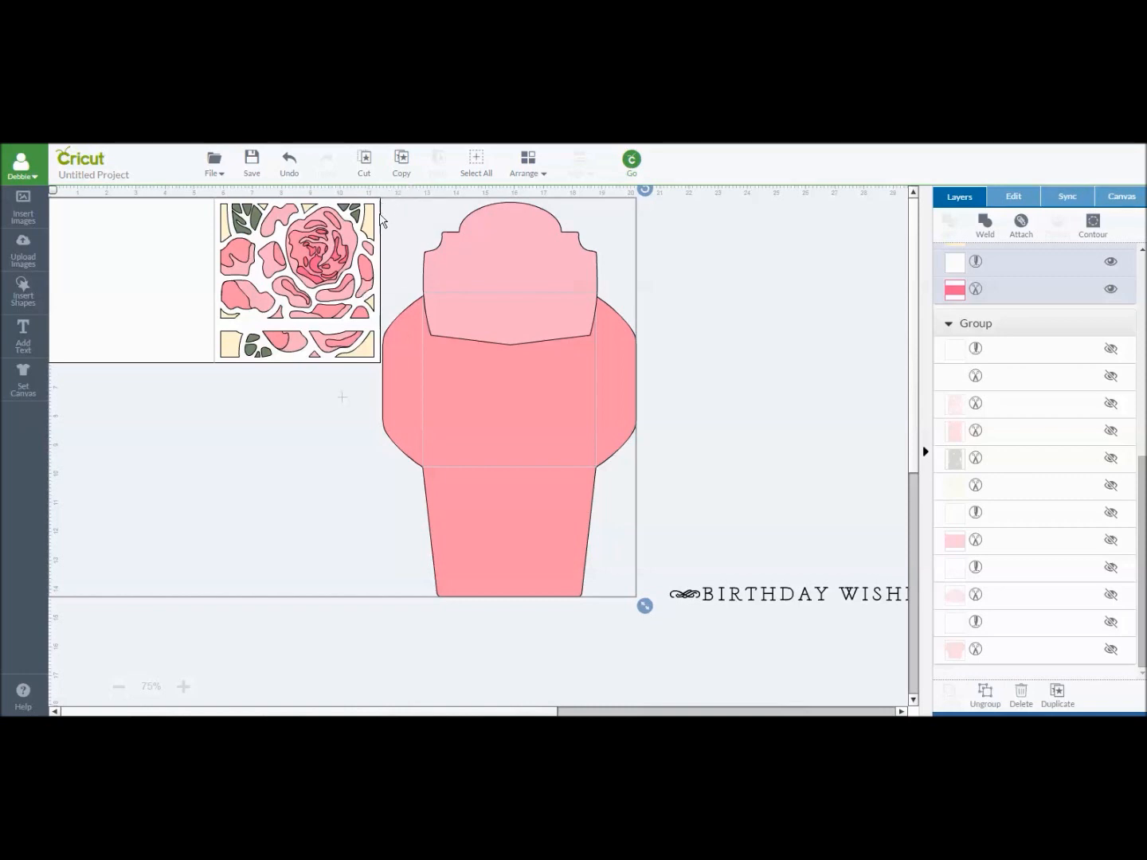
pyautogui.click(634, 161)
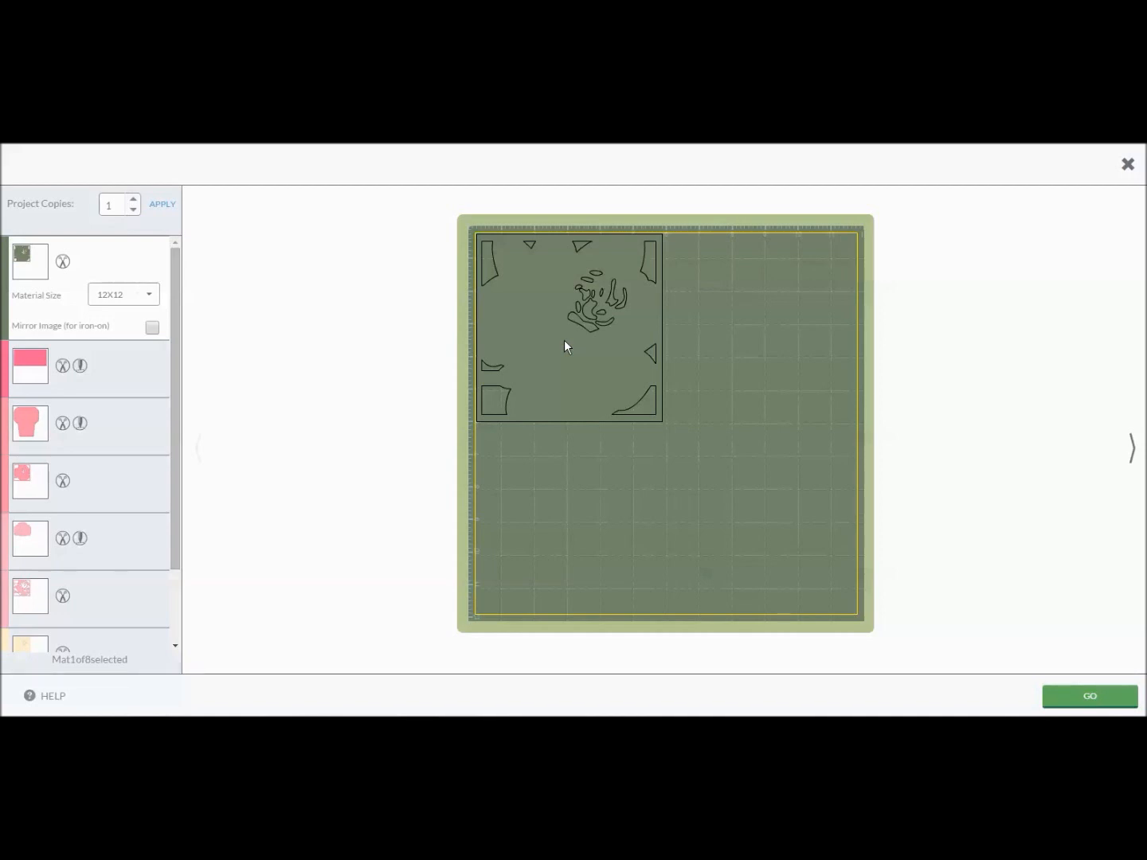
pyautogui.click(1127, 164)
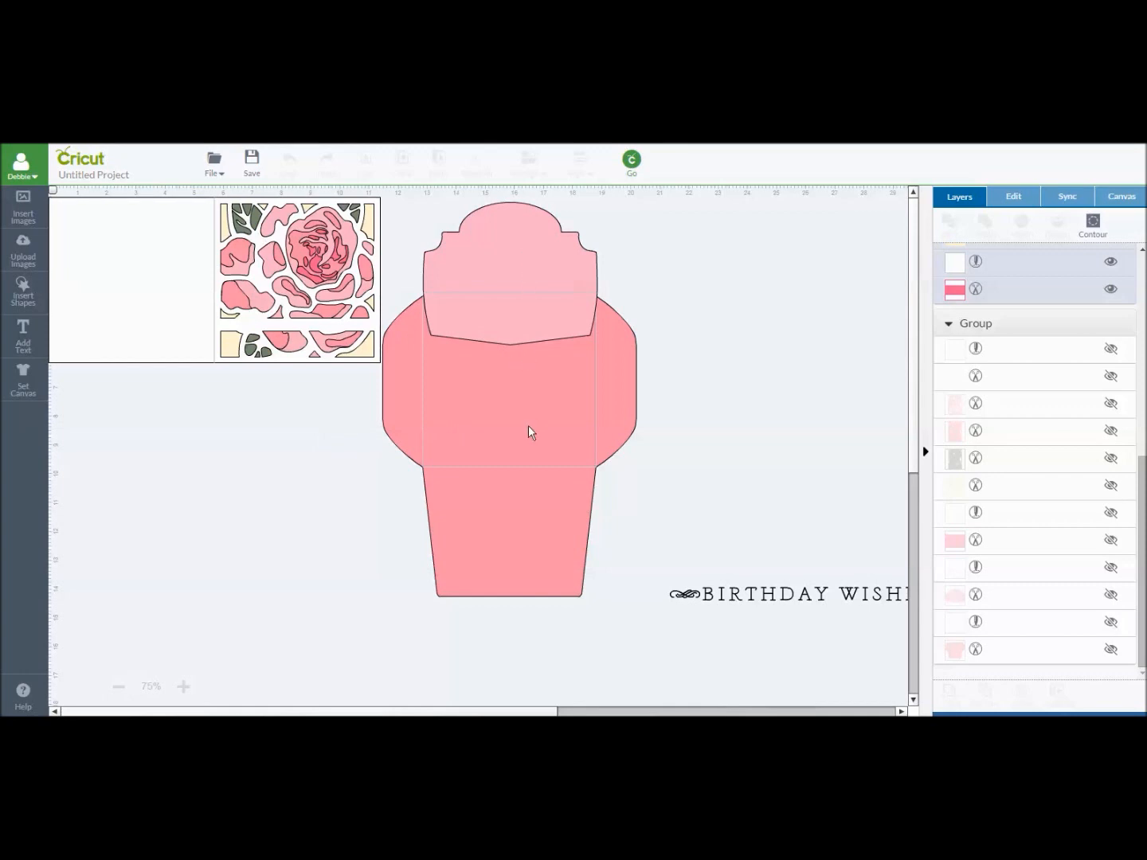
# Step: Enlarge the group until the card base is about 13 inches wide, and place it at about X 0.3 in, Y 0.41 in
pyautogui.moveTo(520, 326); pyautogui.dragTo(382, 371)
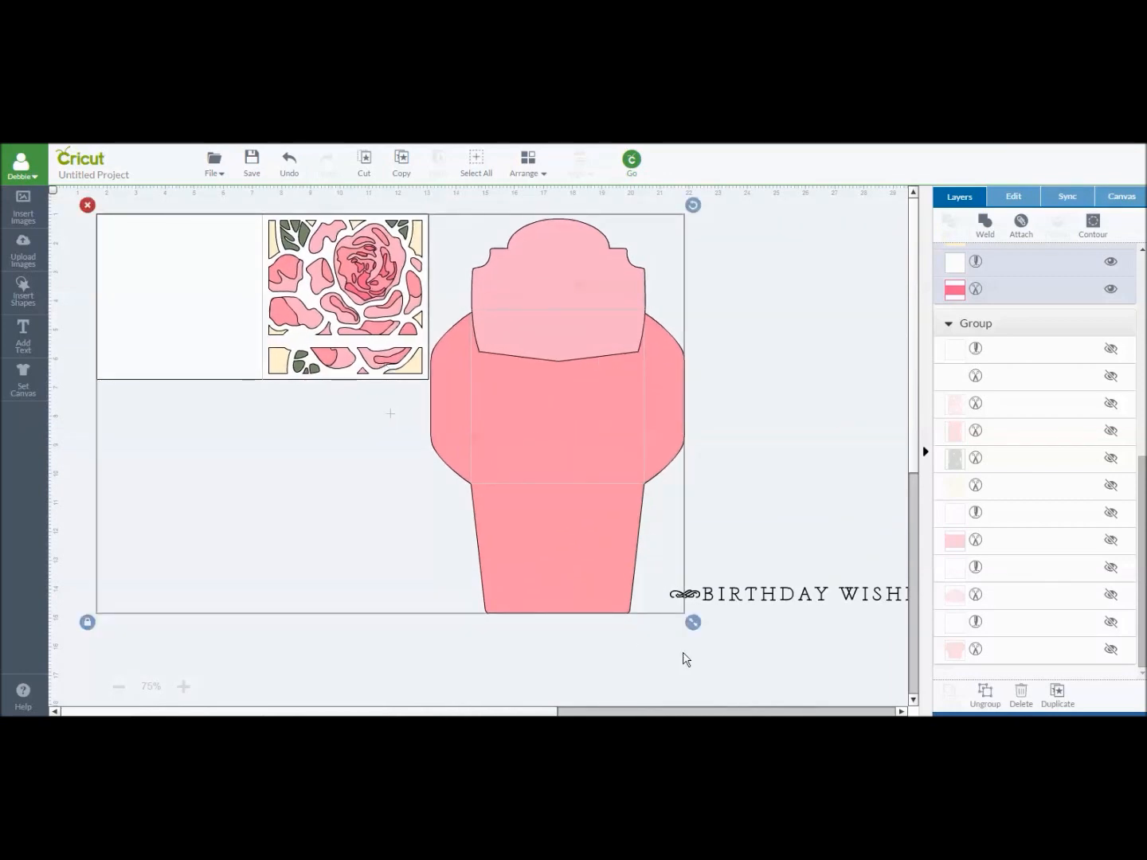
pyautogui.moveTo(692, 622); pyautogui.dragTo(793, 690)
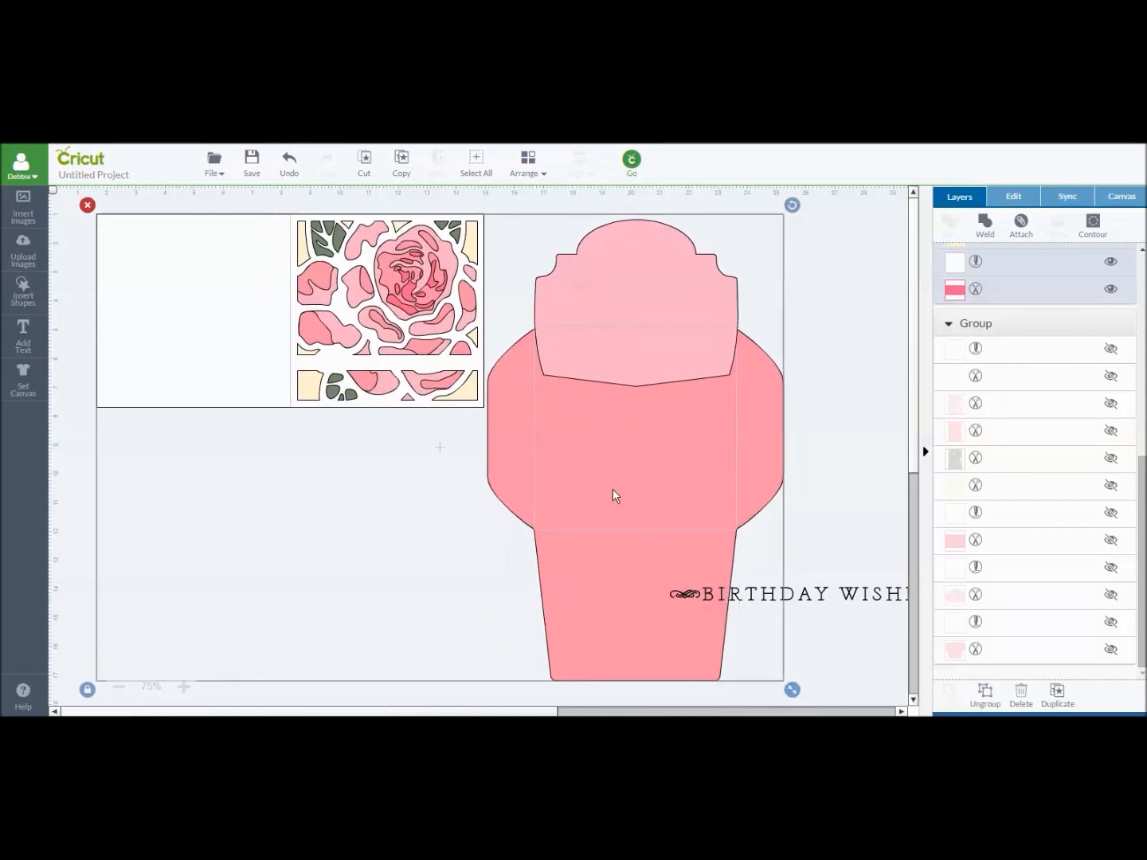
pyautogui.moveTo(634, 496); pyautogui.dragTo(607, 494)
# Step: Shrink the Birthday Wishes sentiment and place it in the free space below the rose card base, adjusting its height slightly
pyautogui.moveTo(862, 606); pyautogui.dragTo(363, 456)
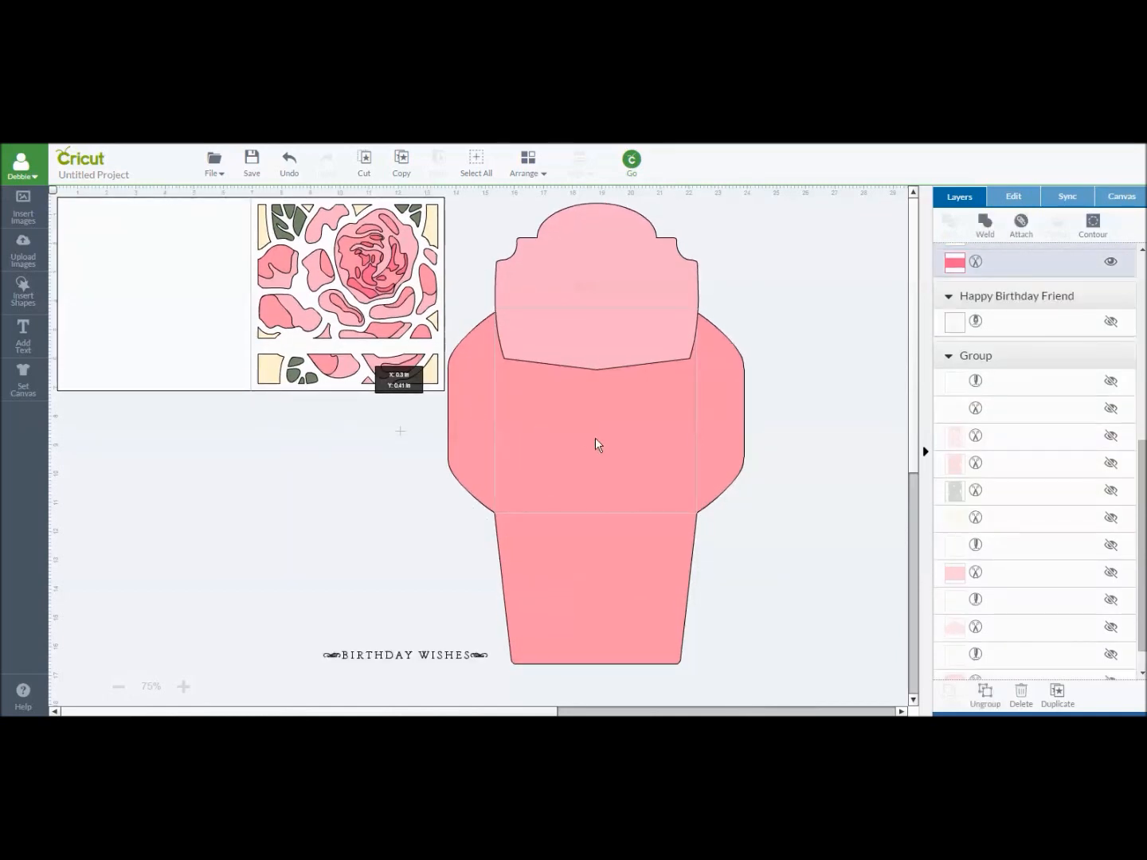
pyautogui.moveTo(407, 656); pyautogui.dragTo(311, 523)
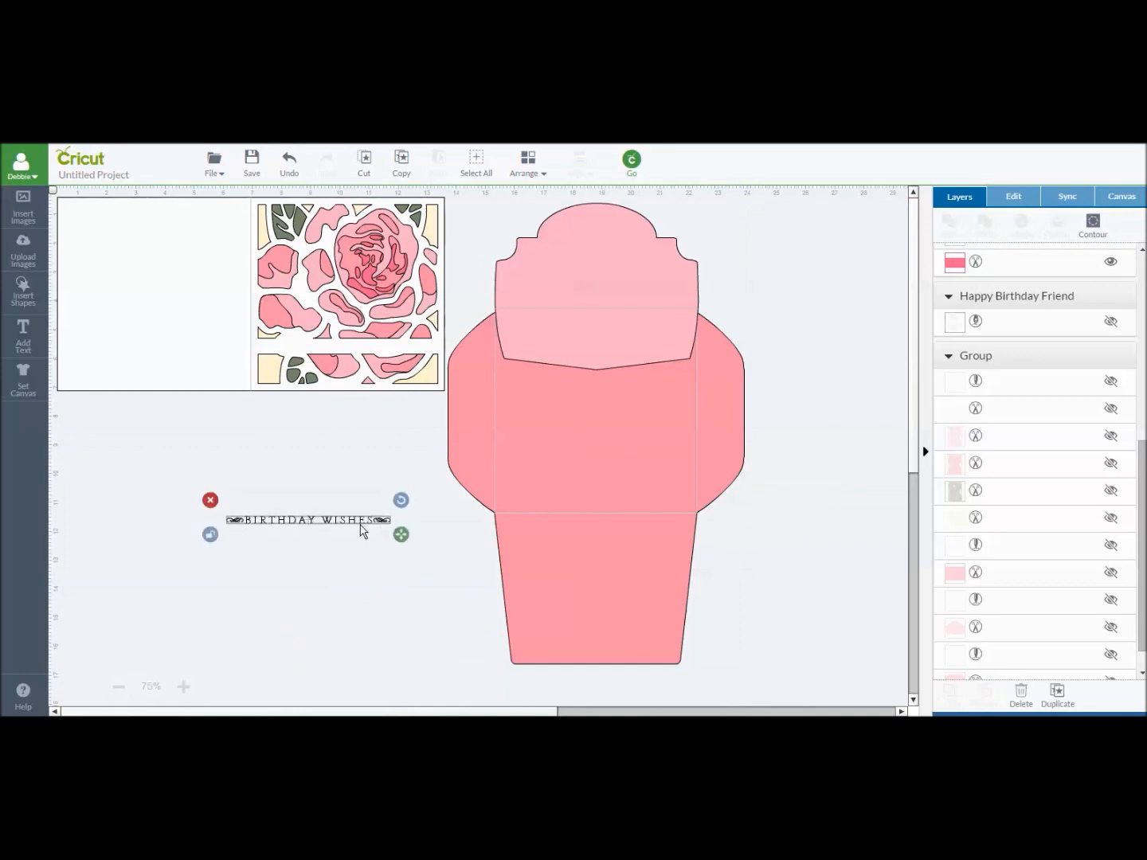
pyautogui.moveTo(401, 534)
pyautogui.mouseDown()
pyautogui.moveTo(402, 544)
pyautogui.moveTo(371, 529)
pyautogui.moveTo(401, 536)
pyautogui.mouseUp()
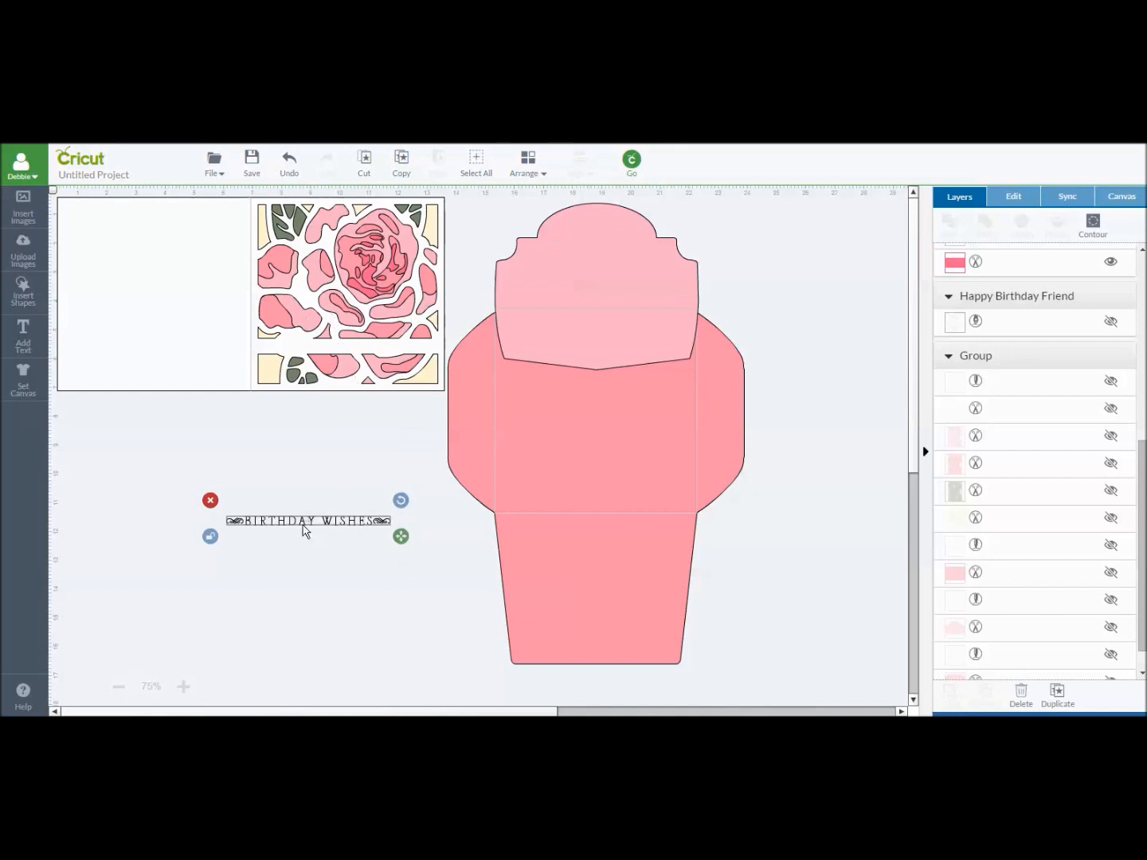
# Step: Move the Birthday Wishes sentiment aside, ungroup the rose card set, and move the white cut-out card layer below the other card layers
pyautogui.moveTo(303, 525); pyautogui.dragTo(396, 634)
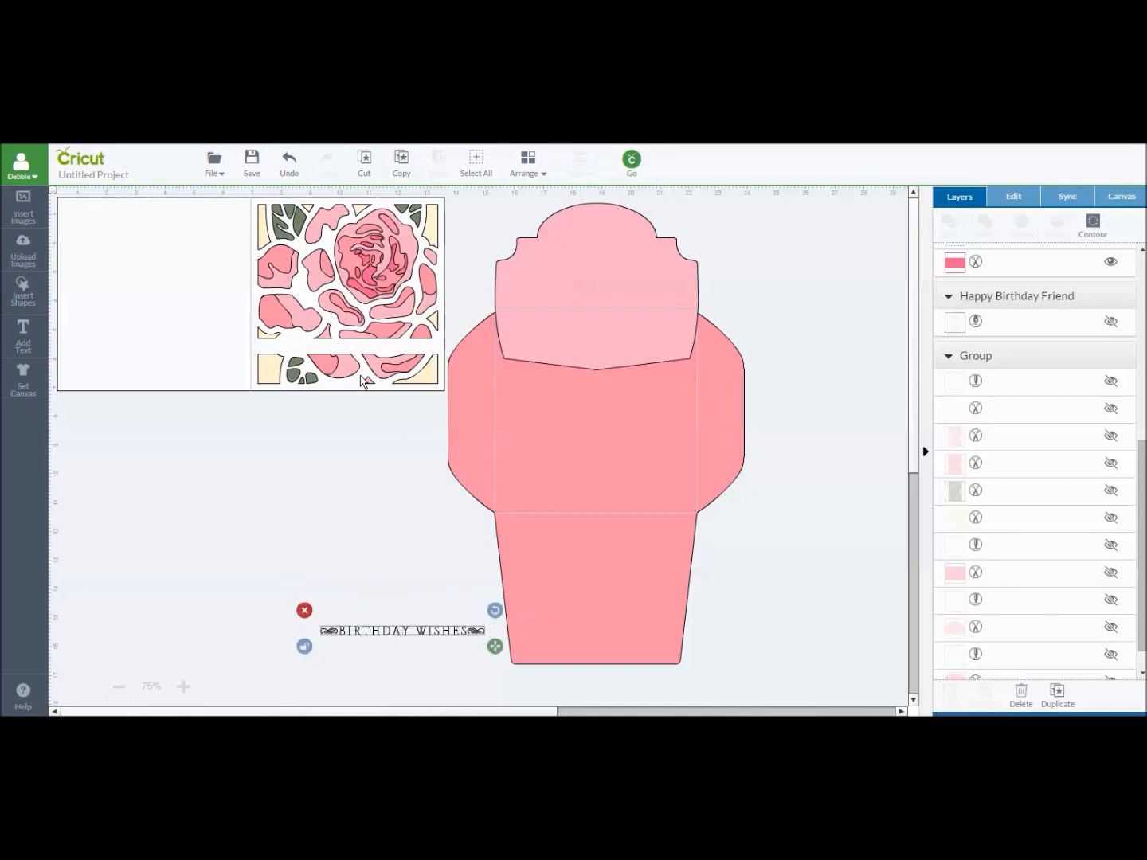
pyautogui.click(362, 382)
pyautogui.moveTo(361, 382); pyautogui.dragTo(333, 371)
pyautogui.click(985, 693)
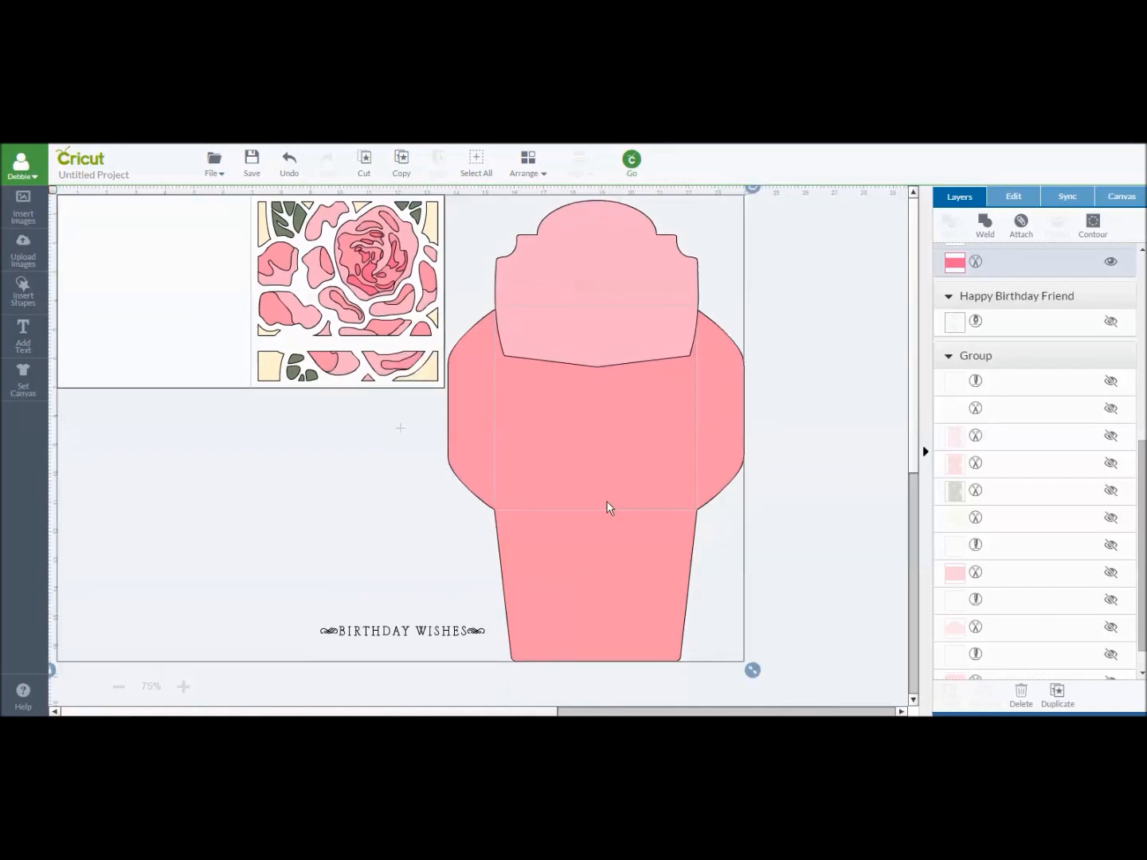
pyautogui.click(238, 371)
pyautogui.moveTo(240, 368); pyautogui.dragTo(237, 582)
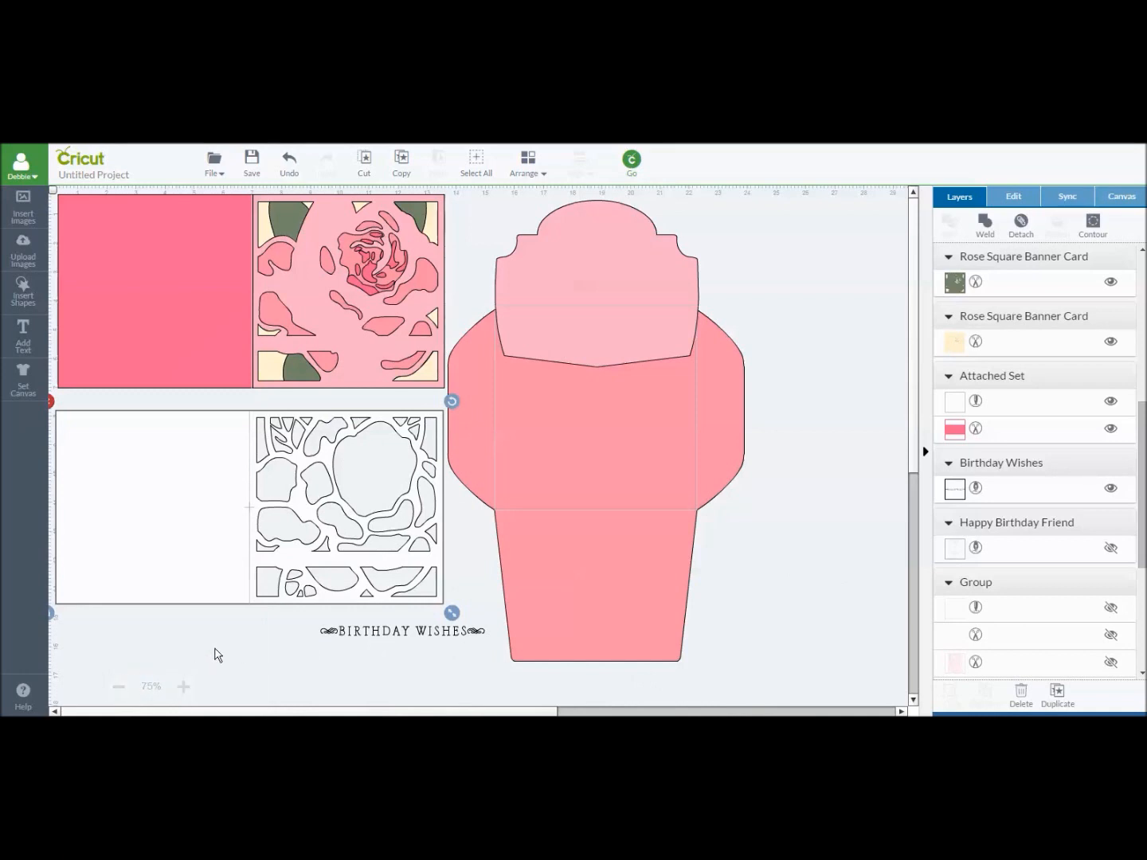
# Step: Bring the Birthday Wishes sentiment to the front, place it on the white card layer's banner strip, and stretch it to fill the strip's width
pyautogui.moveTo(444, 637); pyautogui.dragTo(386, 628)
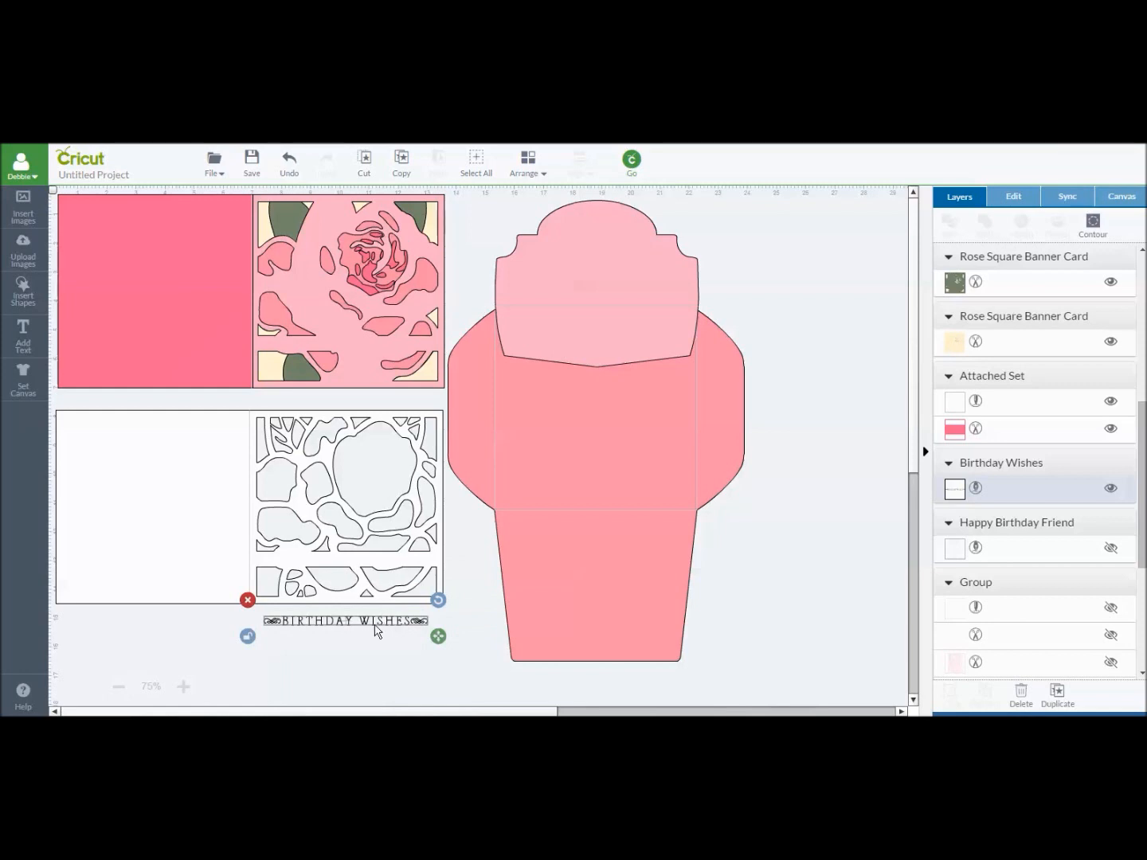
pyautogui.rightClick(374, 625)
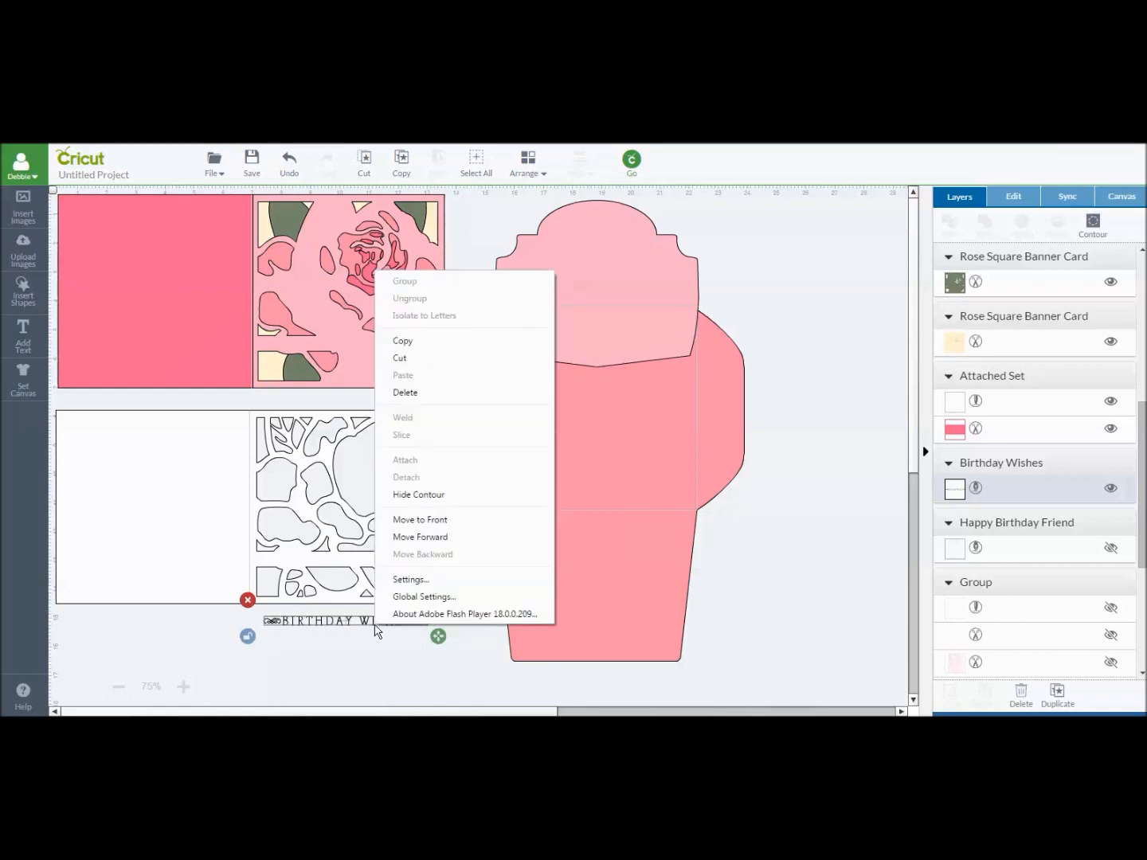
pyautogui.click(422, 519)
pyautogui.moveTo(362, 626); pyautogui.dragTo(358, 567)
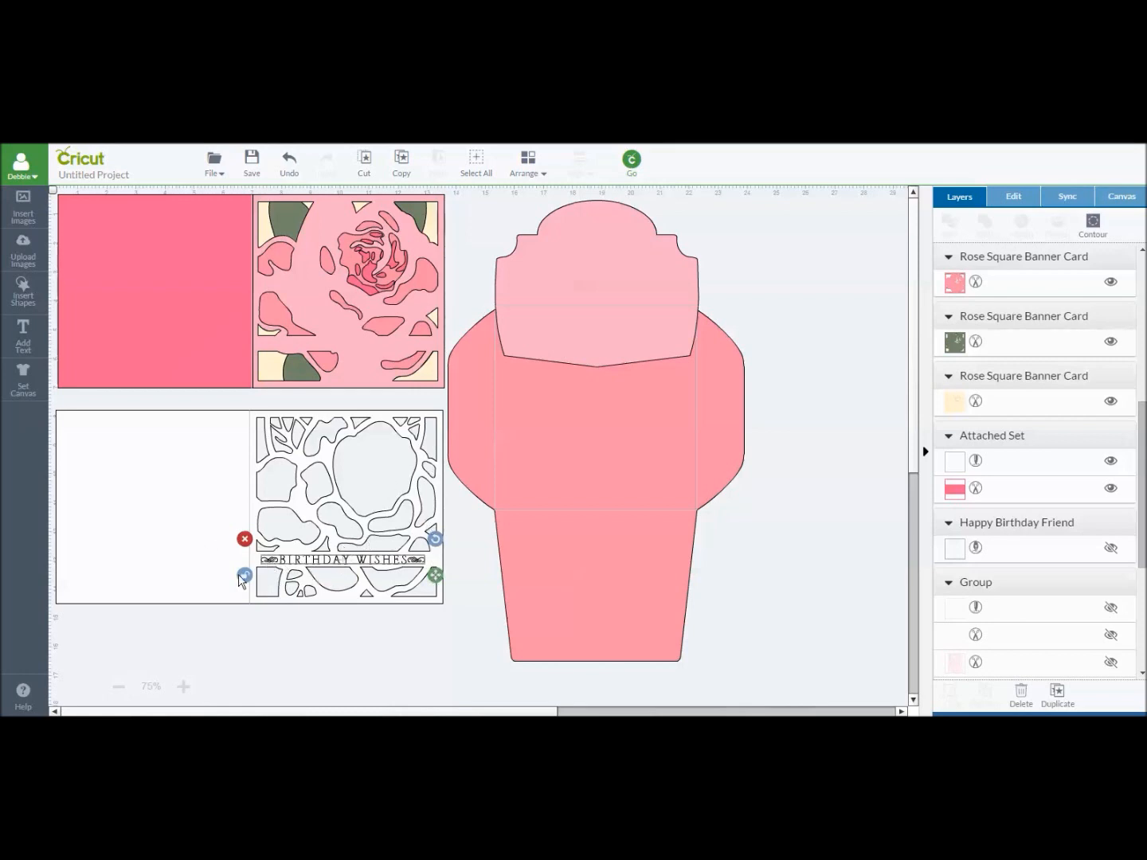
pyautogui.moveTo(435, 575)
pyautogui.mouseDown()
pyautogui.moveTo(445, 570)
pyautogui.moveTo(416, 563)
pyautogui.mouseUp()
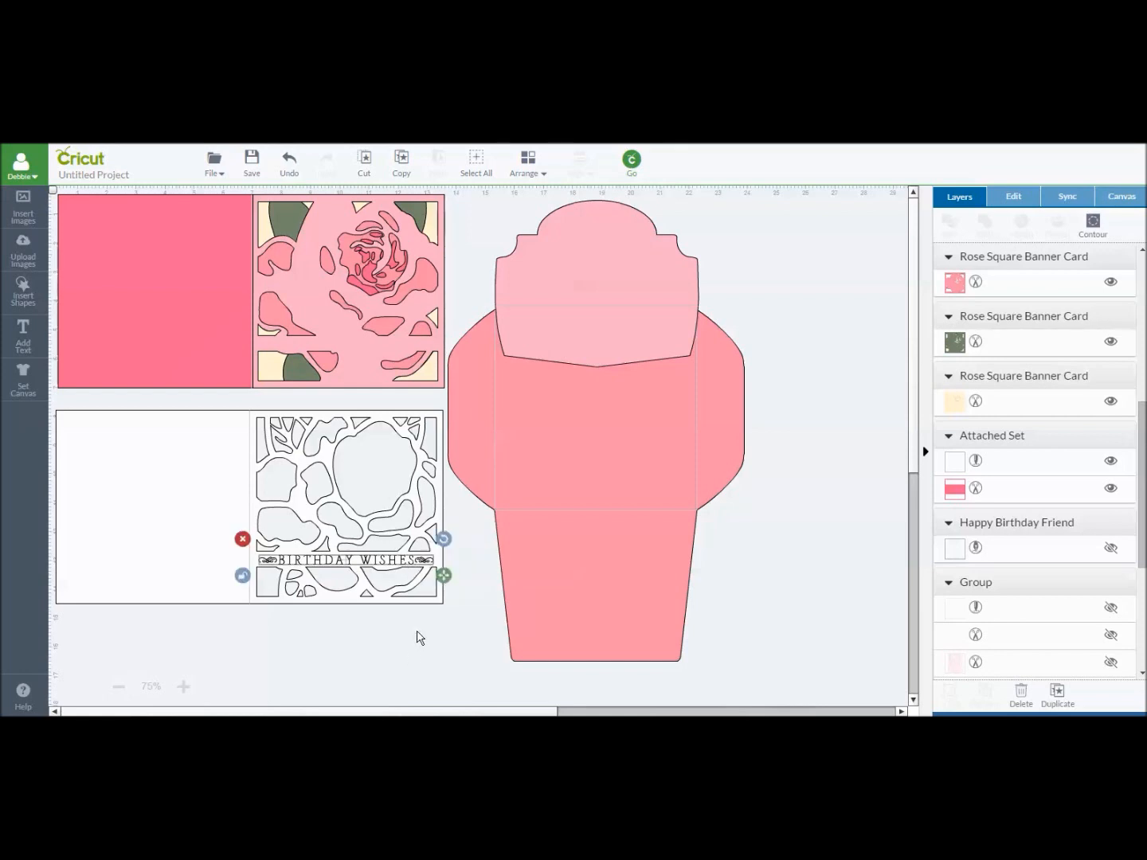
pyautogui.click(417, 633)
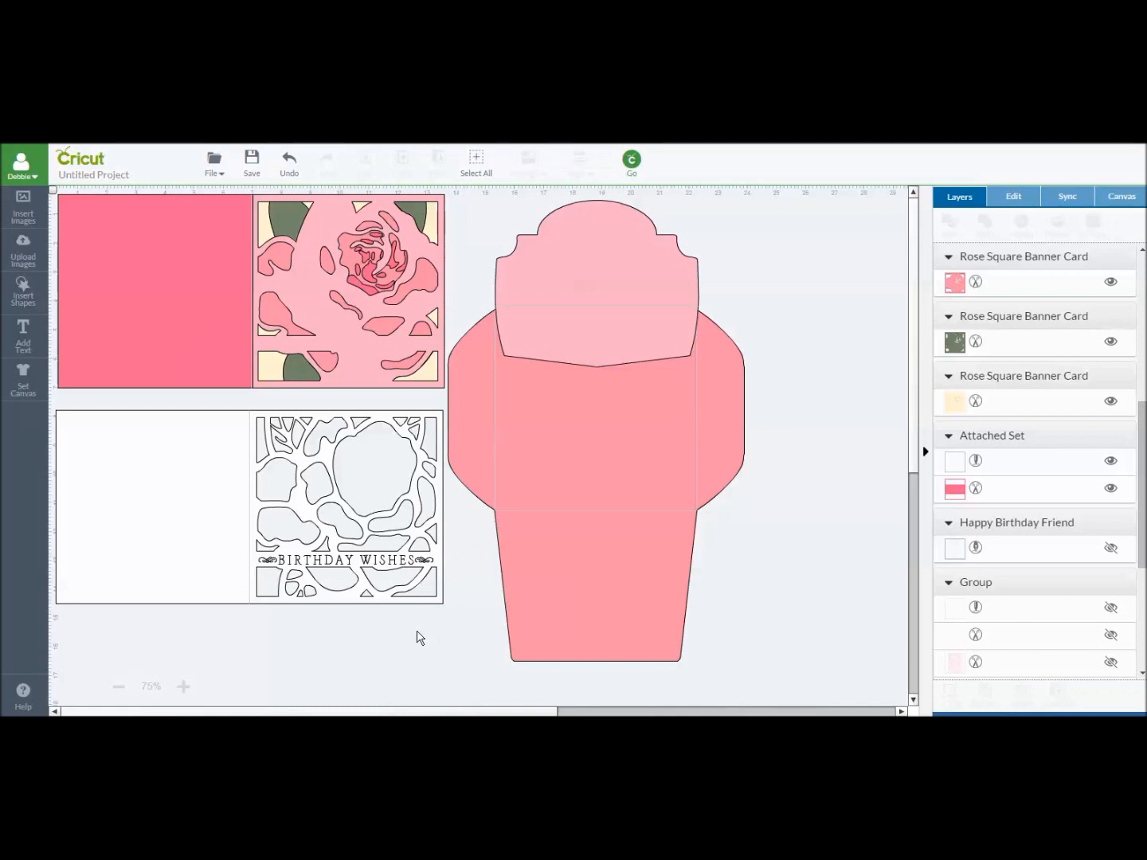
# Step: Attach the Birthday Wishes sentiment to the white card layer, and move the attached card back over the colored rose layers
pyautogui.click(337, 565)
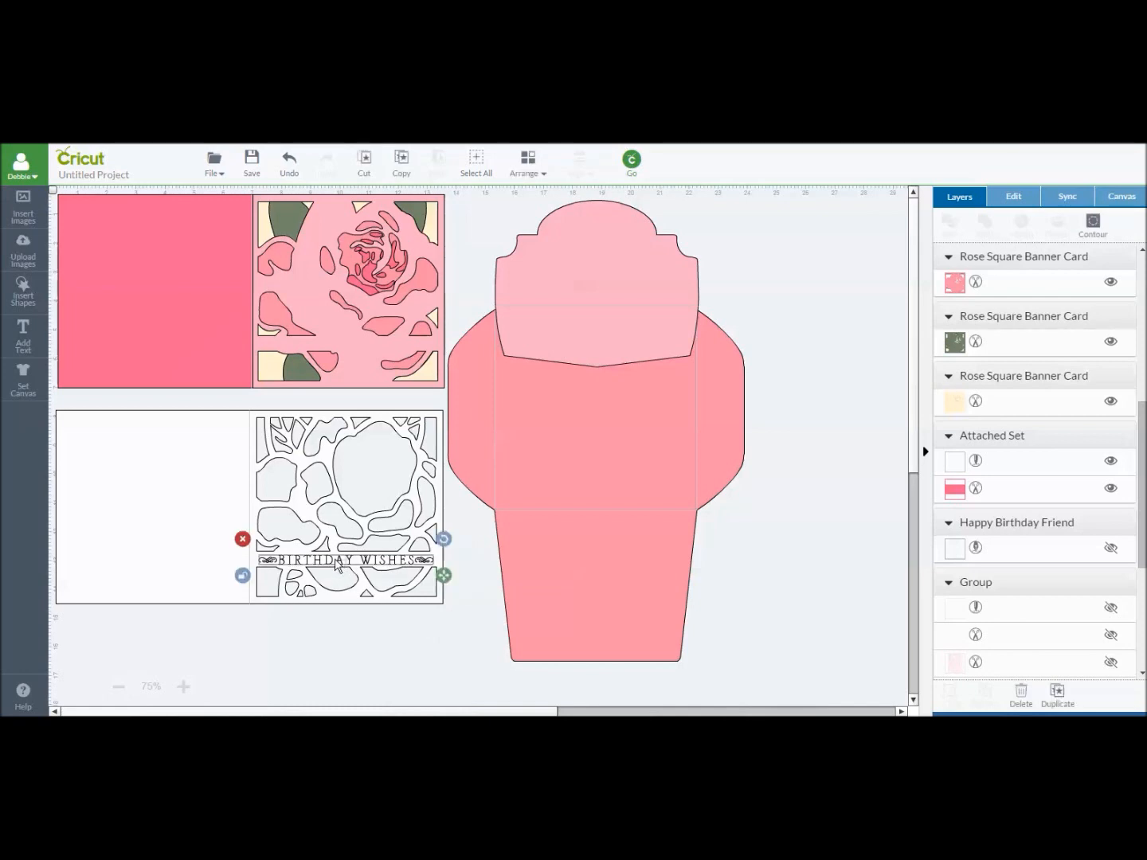
pyautogui.keyDown('shift'); pyautogui.click(190, 603); pyautogui.keyUp('shift')
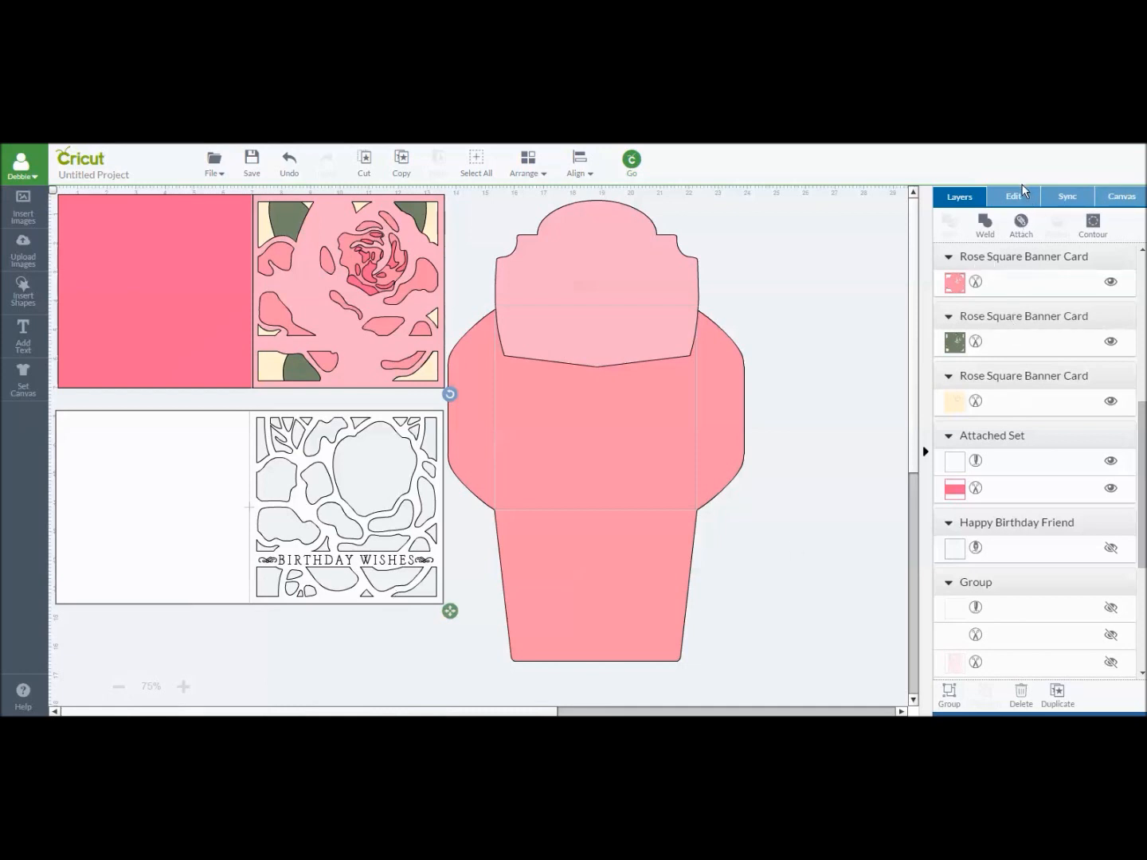
pyautogui.click(1021, 229)
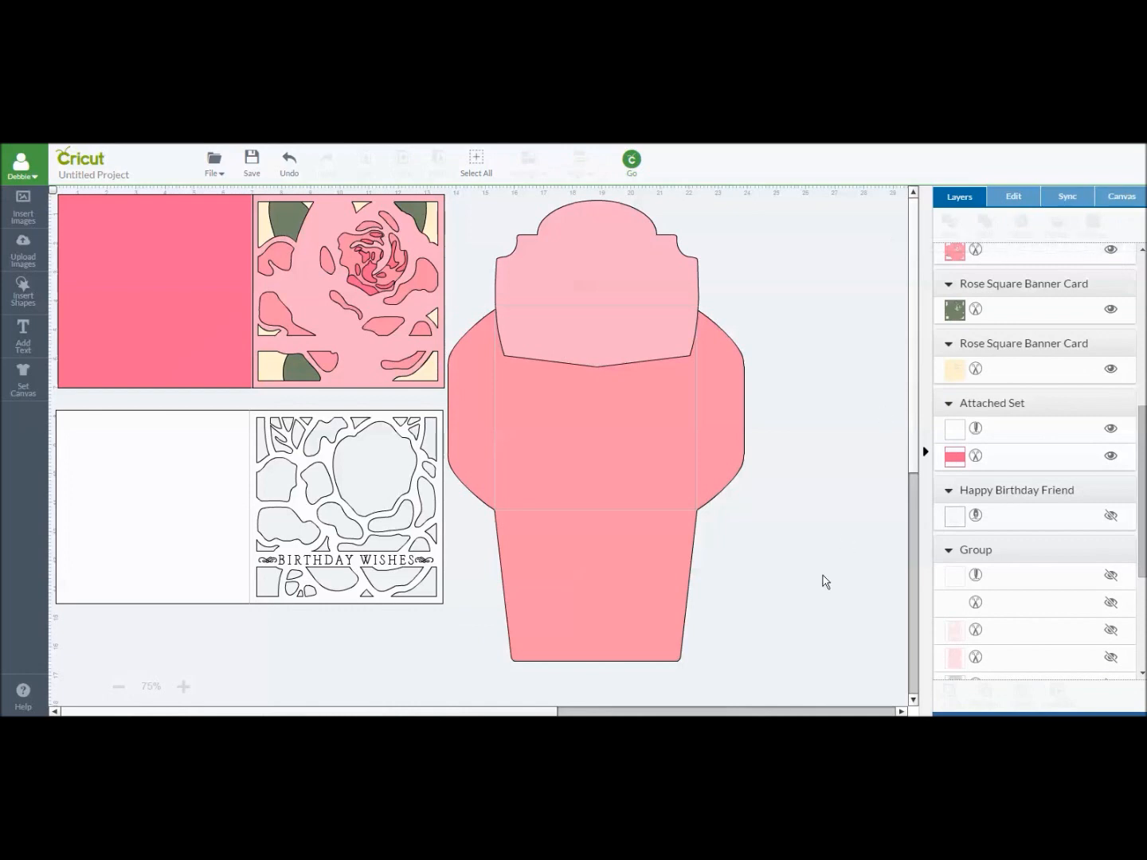
pyautogui.moveTo(259, 549)
pyautogui.mouseDown()
pyautogui.moveTo(258, 609)
pyautogui.moveTo(270, 617)
pyautogui.moveTo(255, 564)
pyautogui.moveTo(263, 536)
pyautogui.mouseUp()
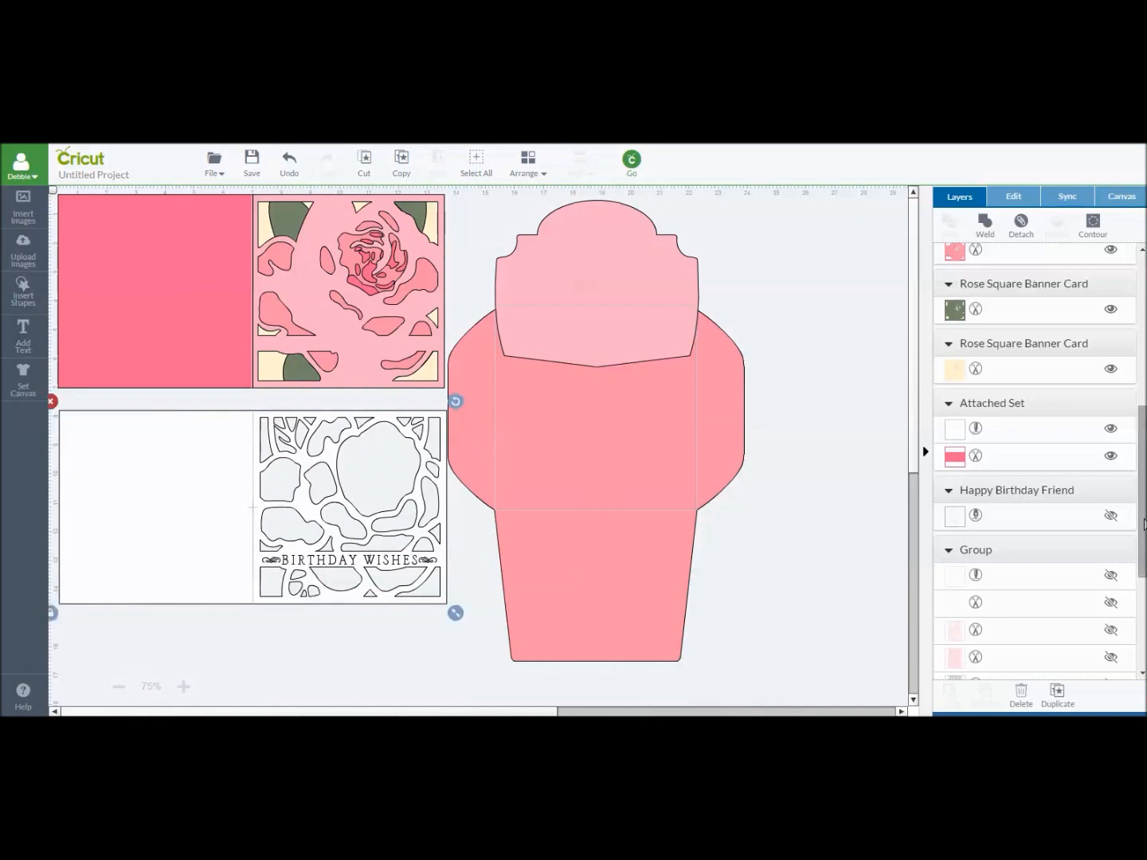
pyautogui.moveTo(1145, 525); pyautogui.dragTo(1144, 524)
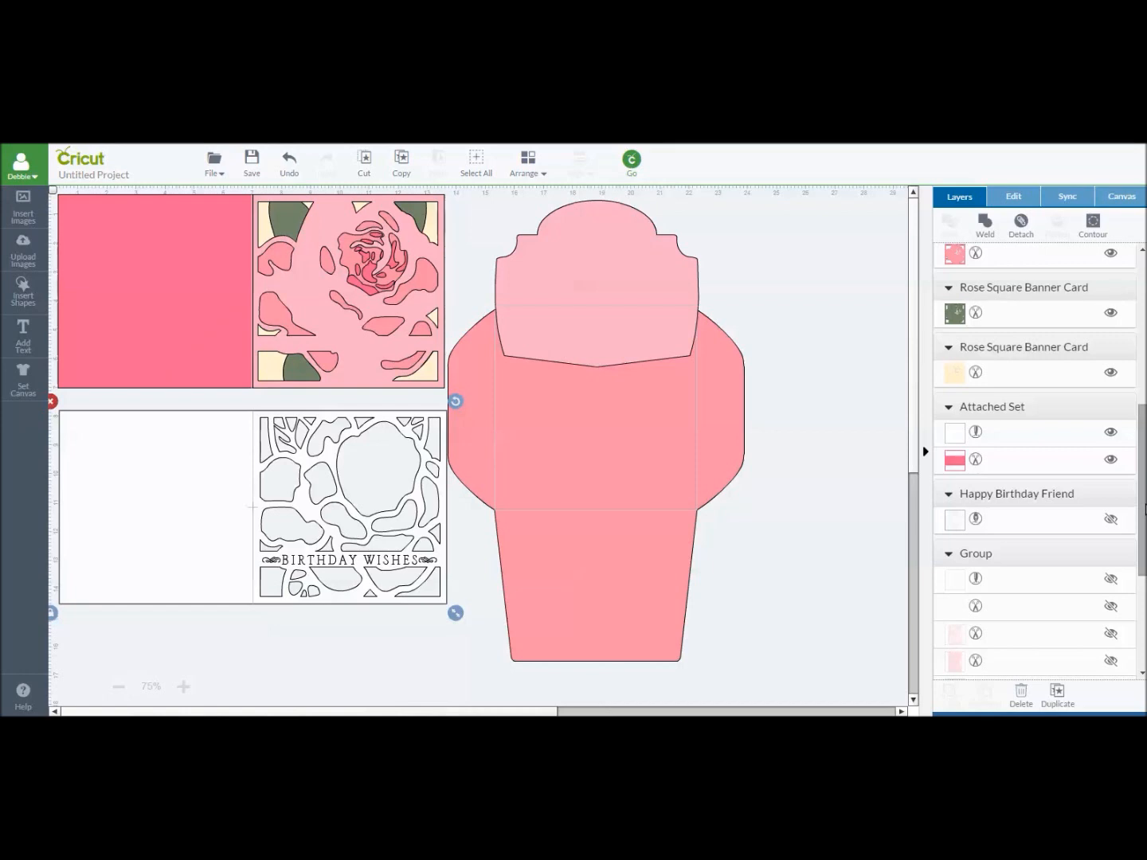
pyautogui.moveTo(1143, 442); pyautogui.dragTo(1140, 271)
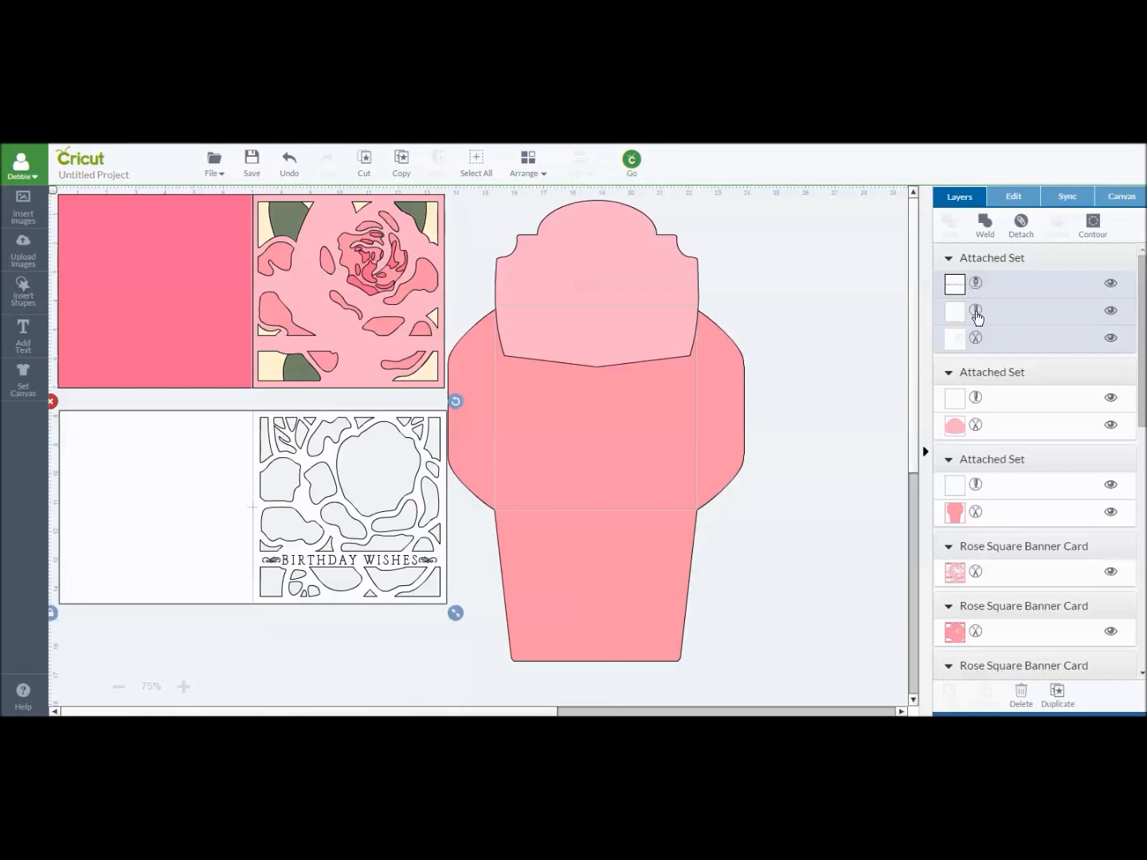
pyautogui.moveTo(208, 528); pyautogui.dragTo(211, 344)
pyautogui.click(240, 517)
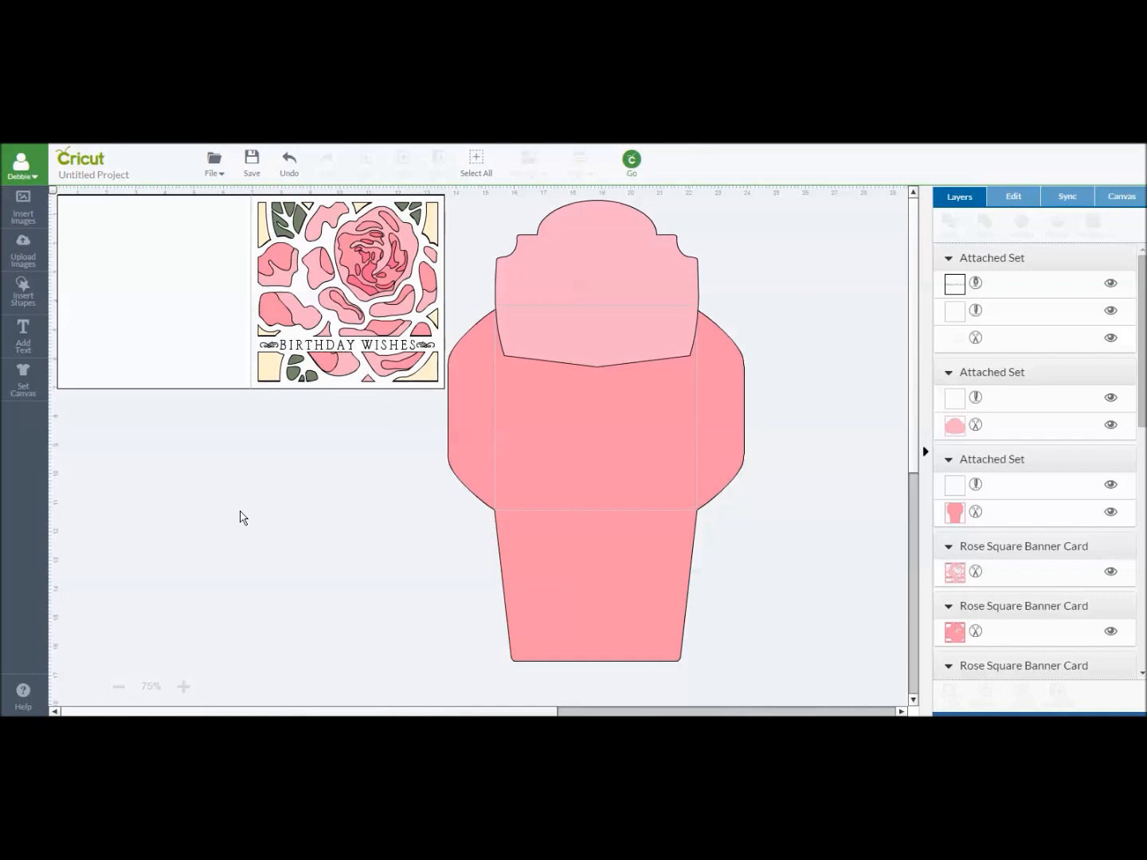
# Step: Unhide the Happy Birthday Friend sentiment and place it in the free space below the rose card
pyautogui.moveTo(916, 454); pyautogui.dragTo(918, 596)
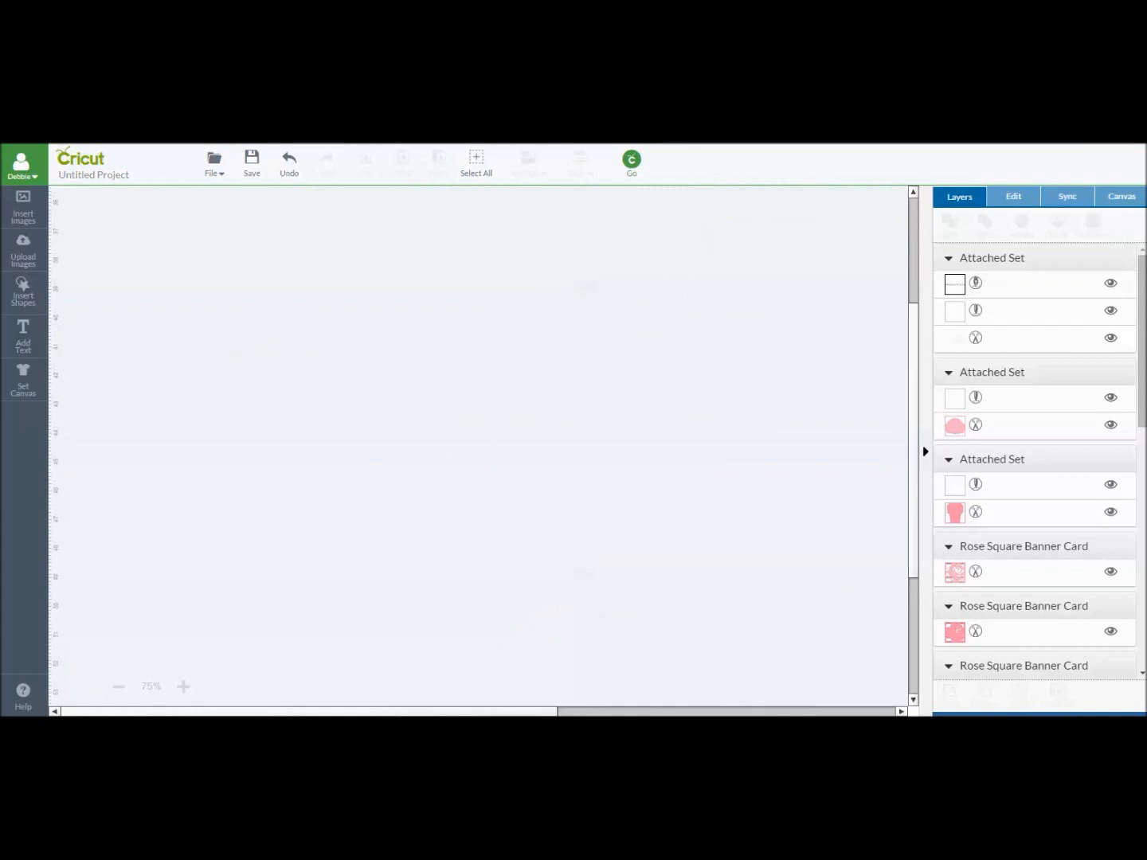
pyautogui.click(851, 712)
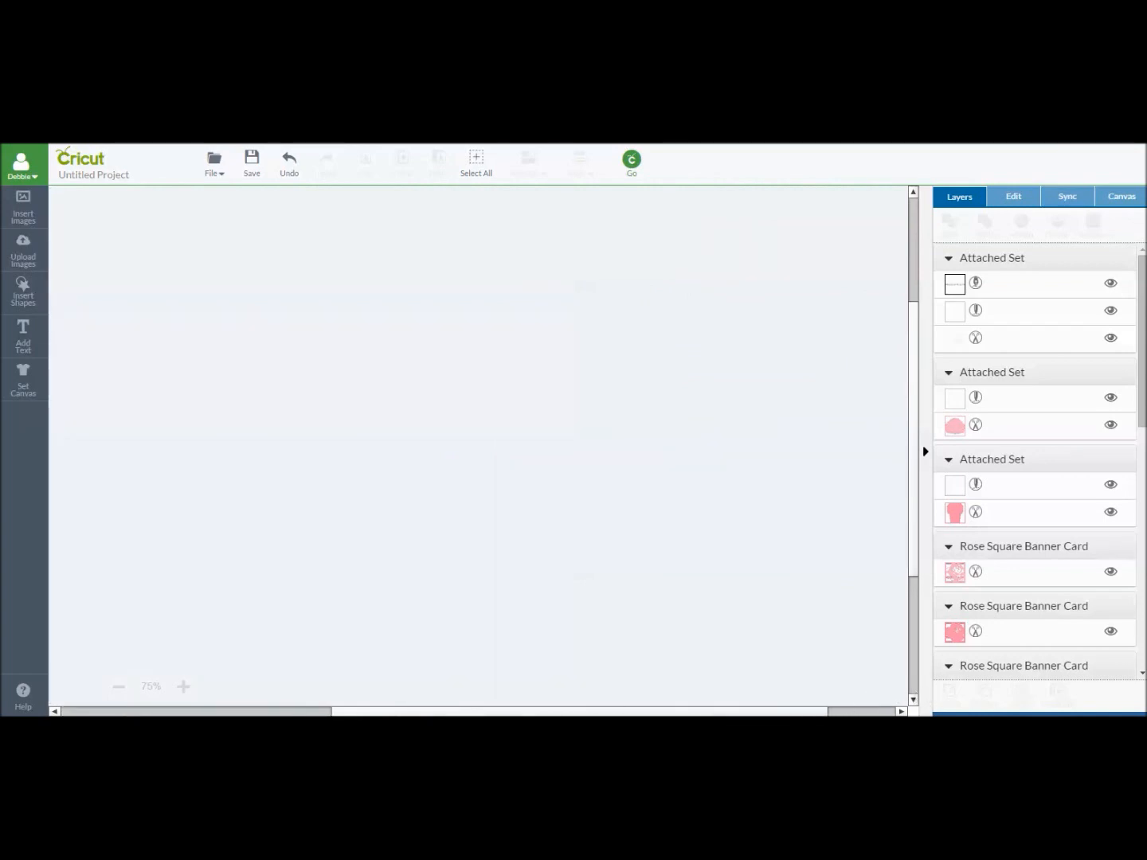
pyautogui.click(208, 710)
pyautogui.moveTo(915, 545); pyautogui.dragTo(933, 390)
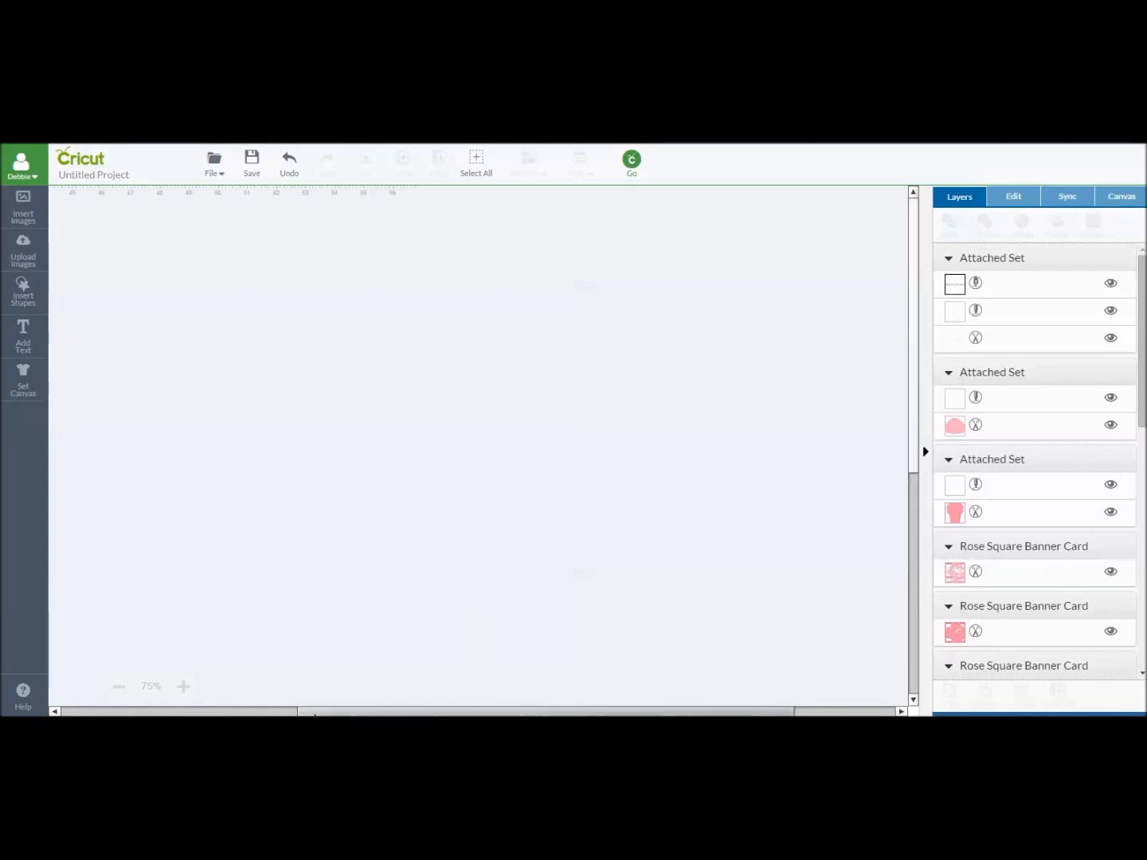
pyautogui.moveTo(321, 712); pyautogui.dragTo(24, 709)
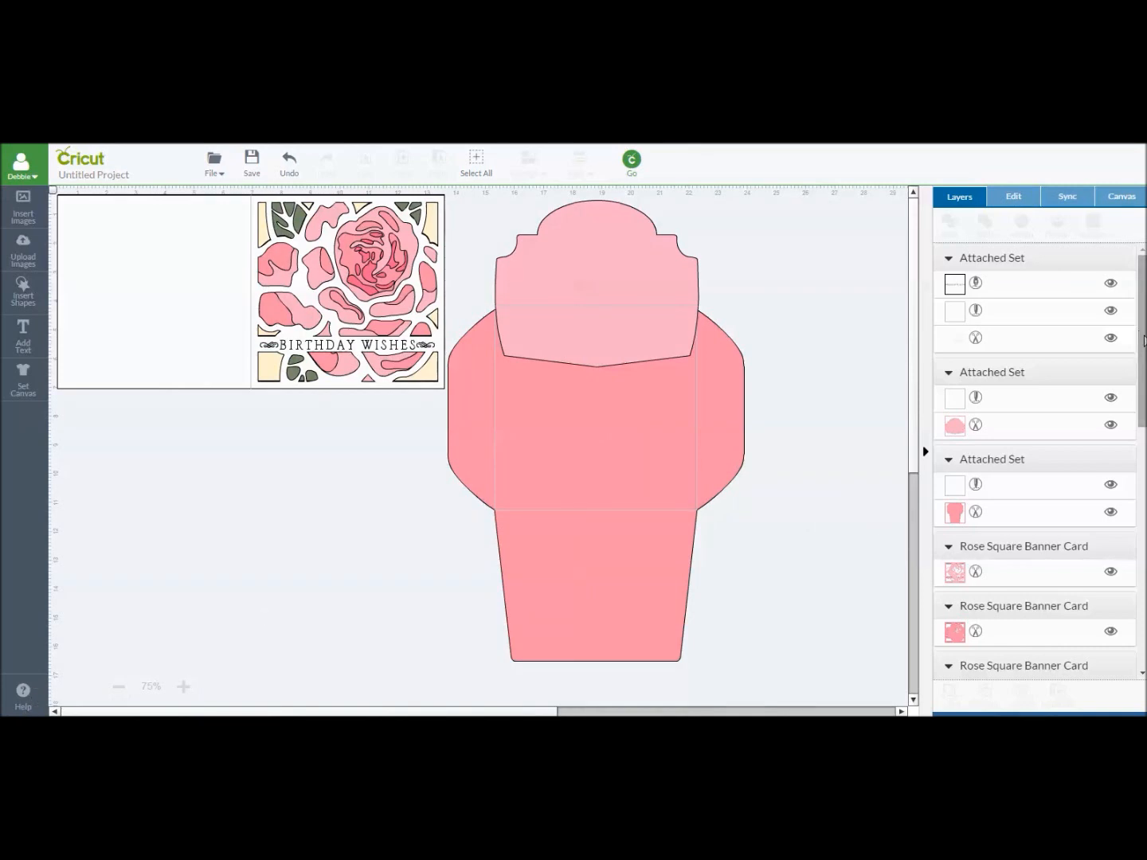
pyautogui.scroll(-5, 1142, 339)
pyautogui.scroll(-1, 1036, 399)
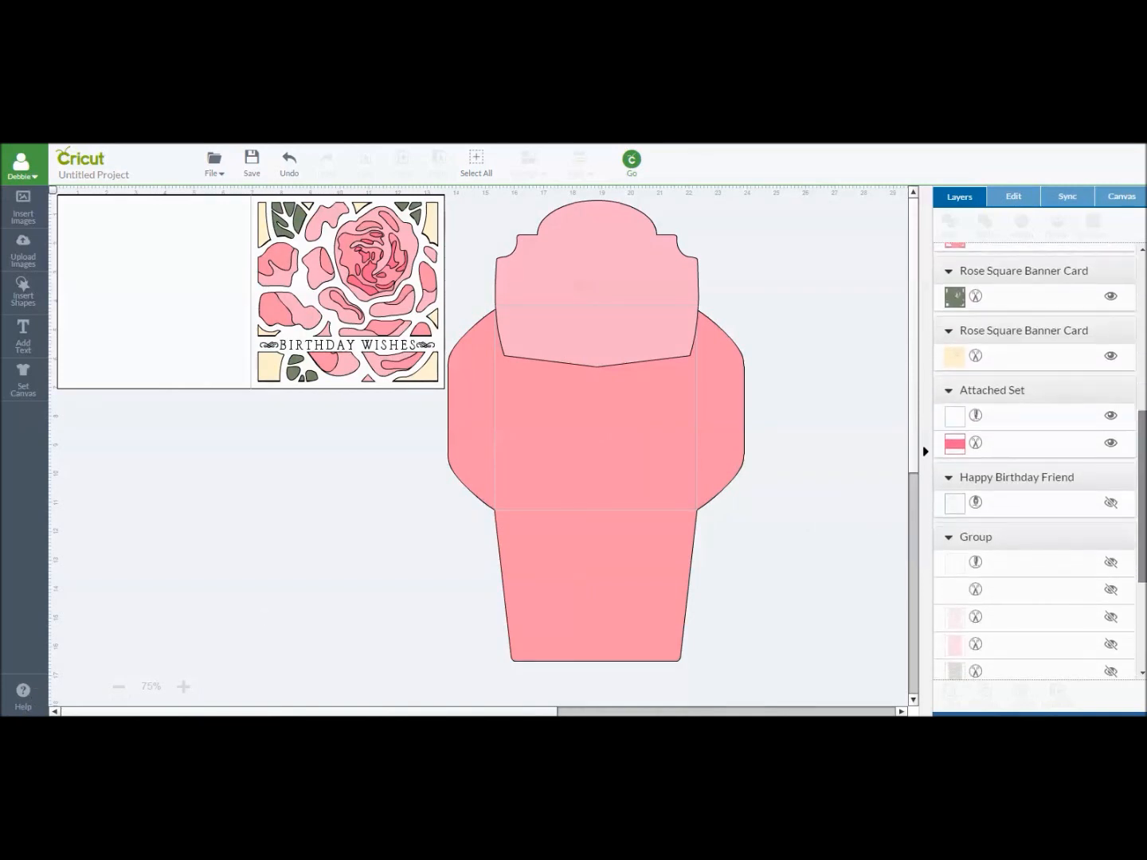
pyautogui.click(1110, 503)
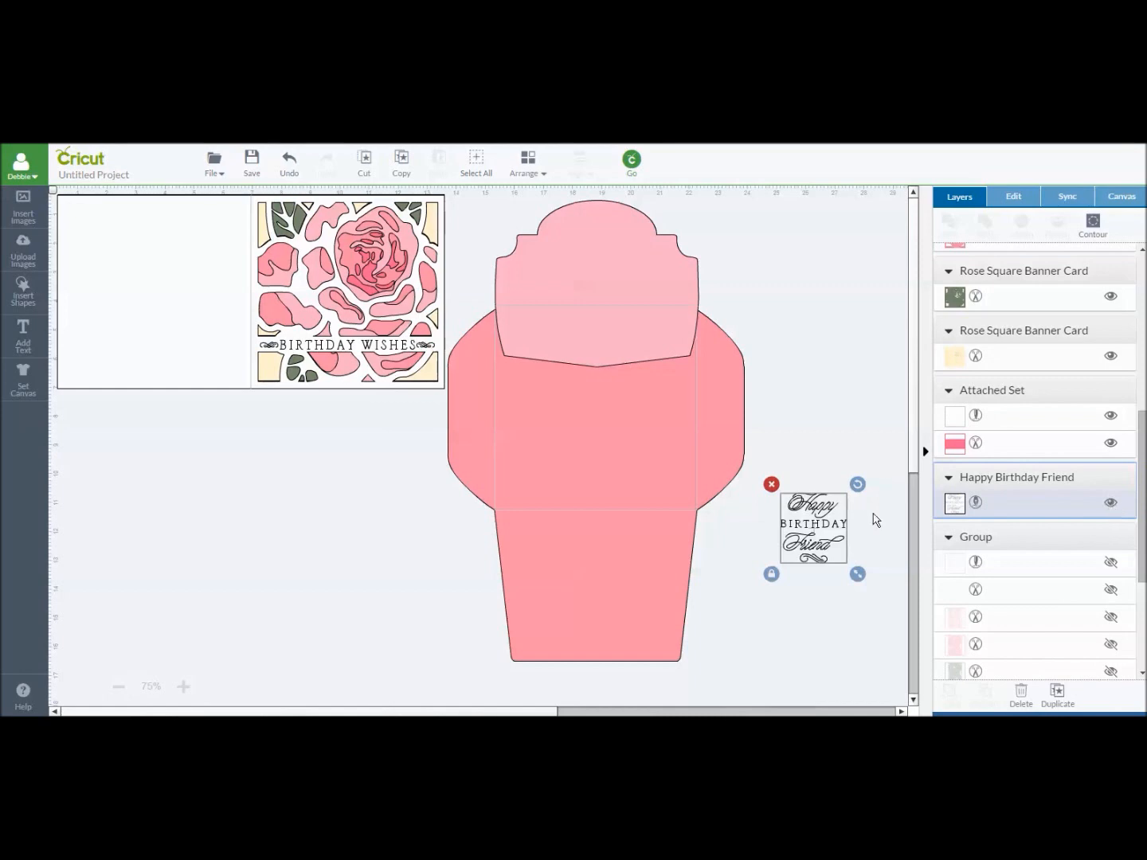
pyautogui.moveTo(824, 556); pyautogui.dragTo(223, 536)
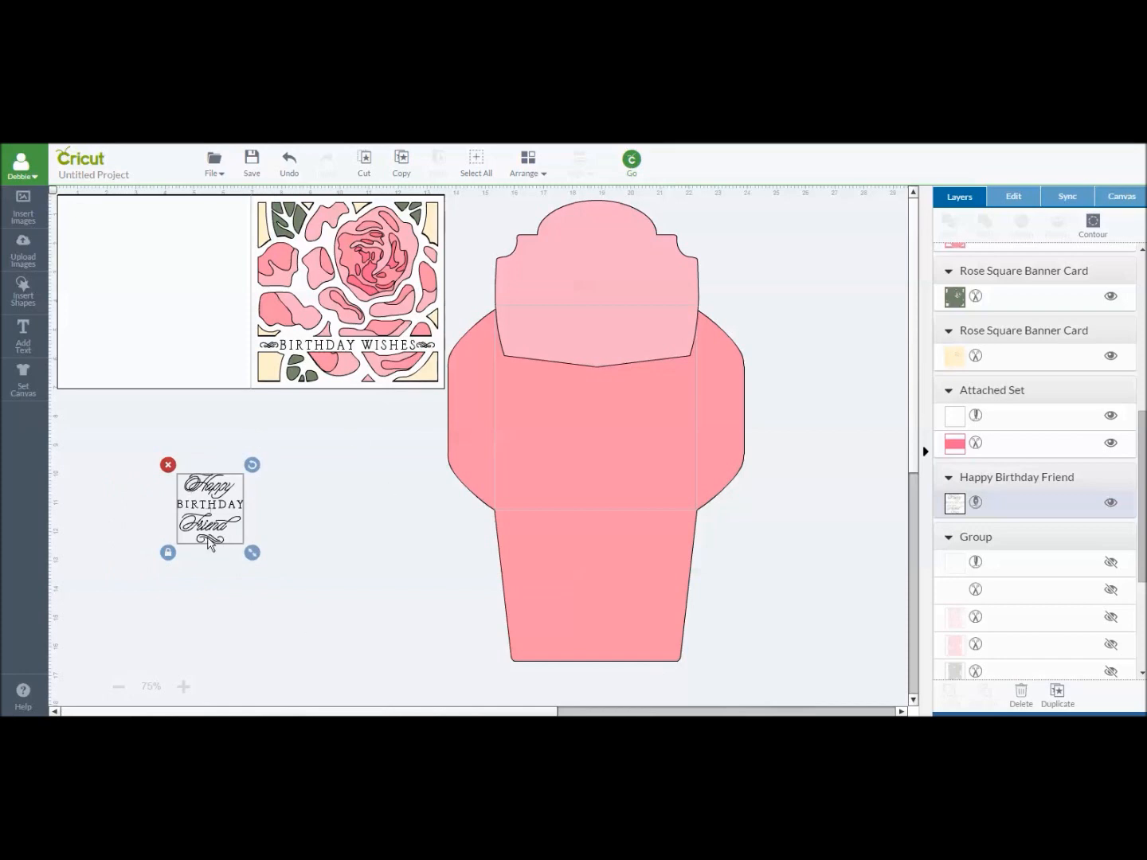
pyautogui.moveTo(215, 529); pyautogui.dragTo(218, 504)
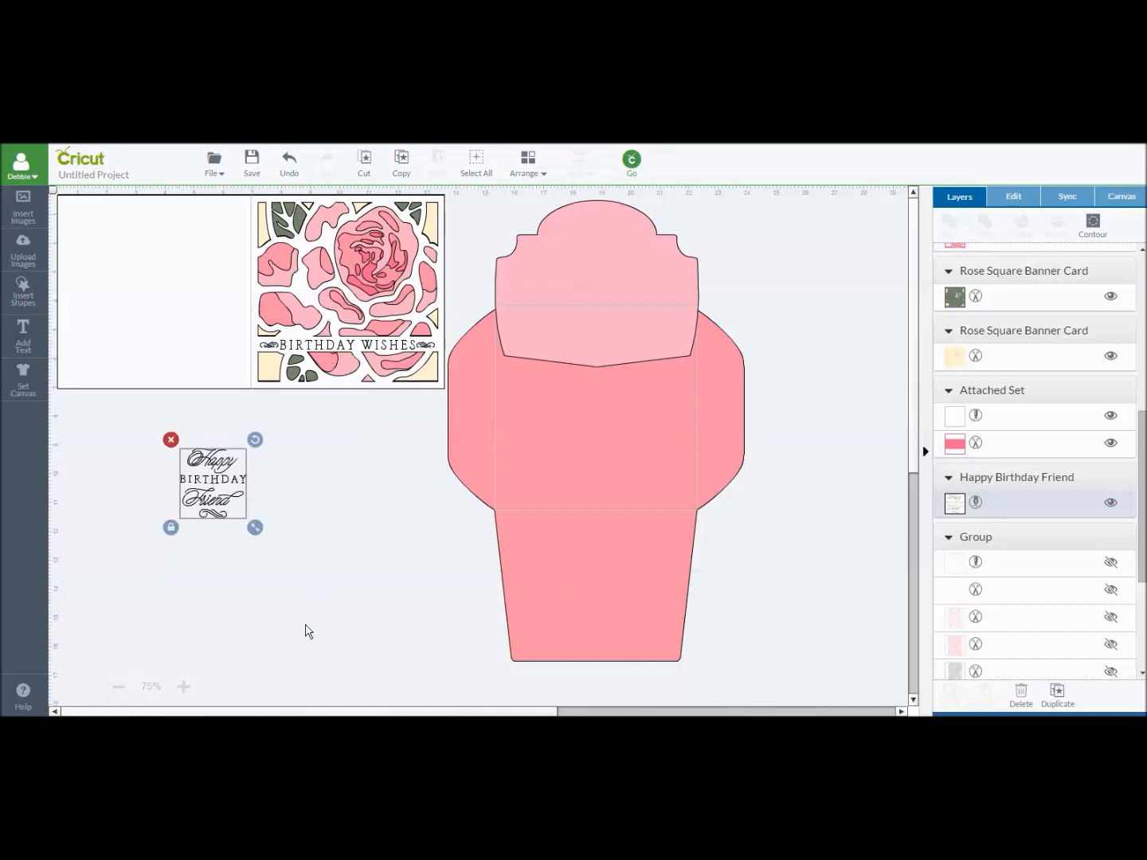
pyautogui.moveTo(227, 480); pyautogui.dragTo(321, 477)
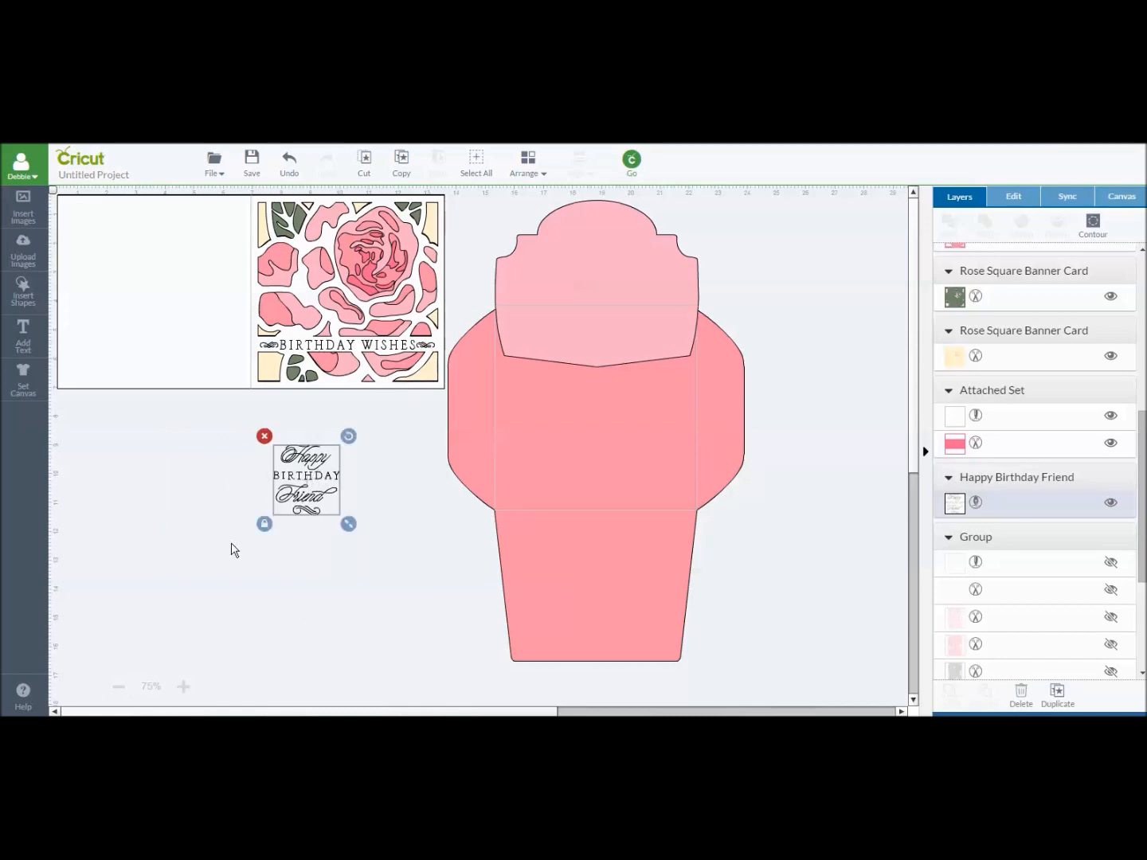
pyautogui.click(231, 549)
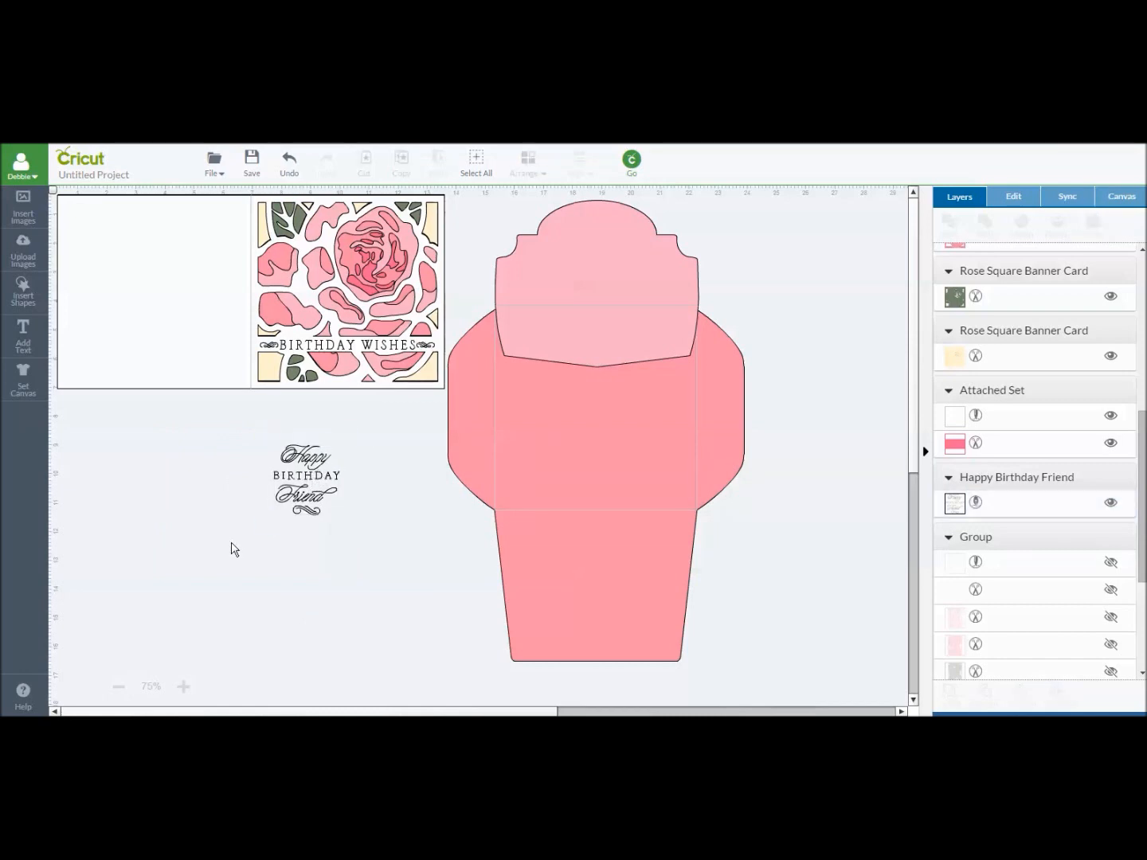
# Step: Insert a square beside the Happy Birthday Friend sentiment, stretch it into an upright rectangle larger than the sentiment, and color it white
pyautogui.click(23, 297)
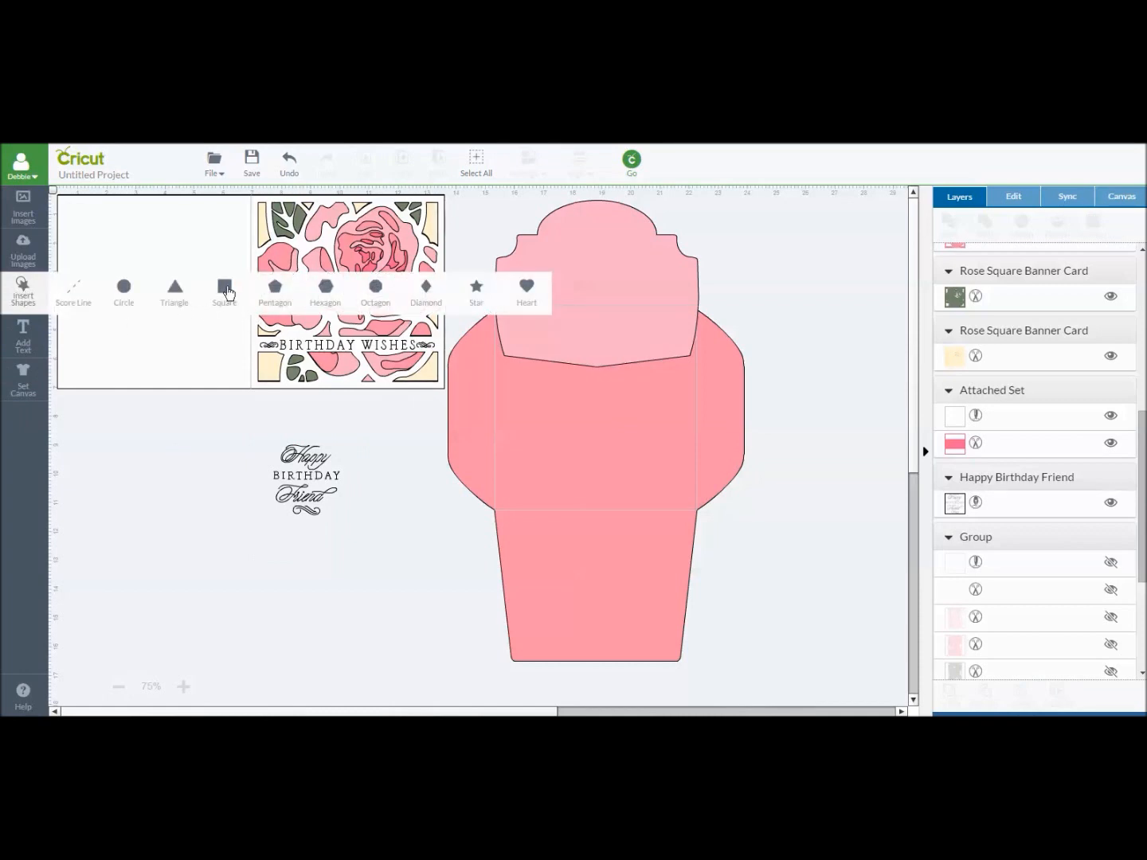
pyautogui.click(227, 293)
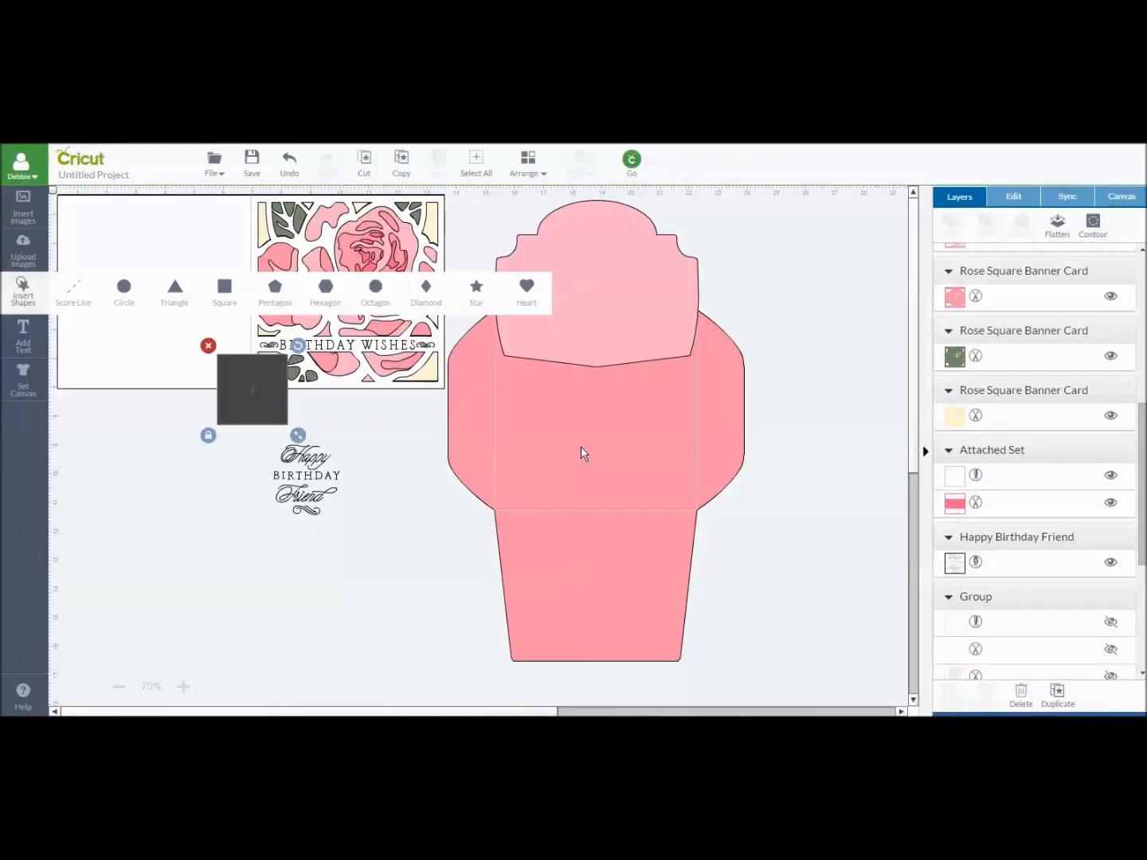
pyautogui.moveTo(270, 392); pyautogui.dragTo(260, 563)
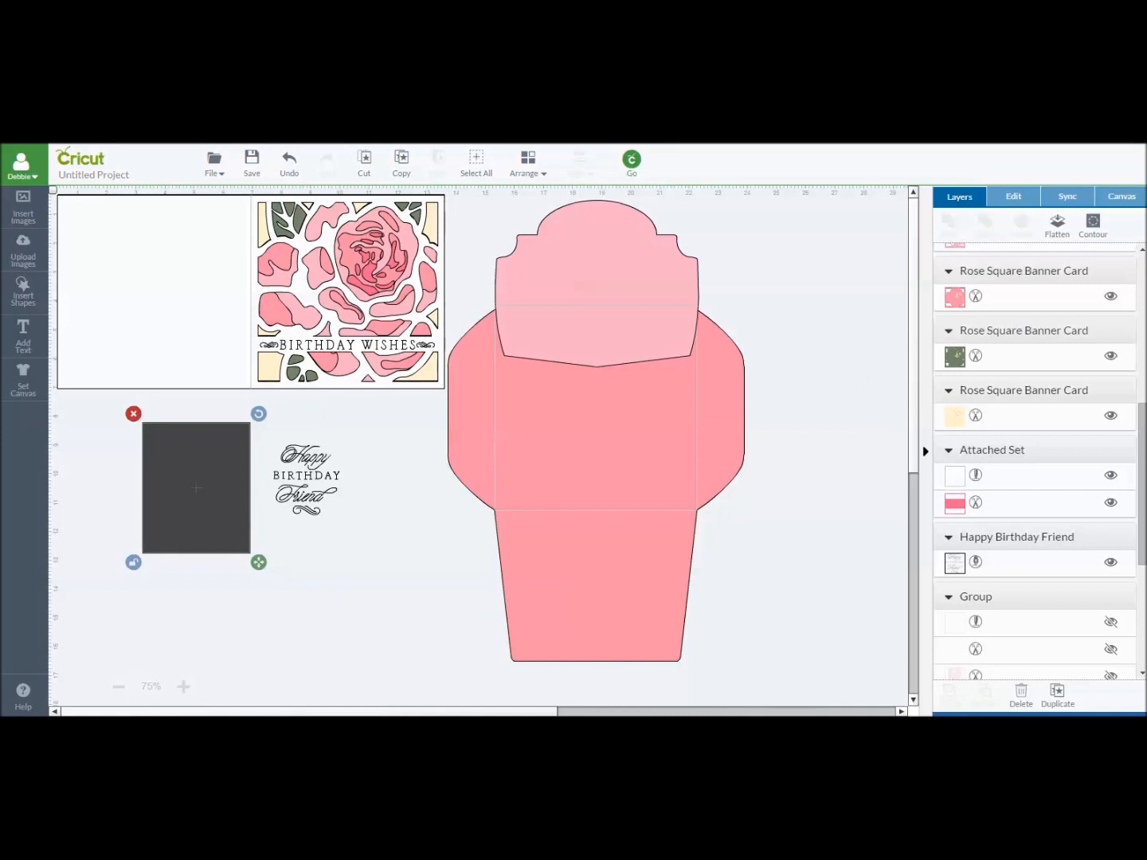
pyautogui.moveTo(1144, 431); pyautogui.dragTo(1143, 231)
pyautogui.moveTo(1143, 418); pyautogui.dragTo(1144, 271)
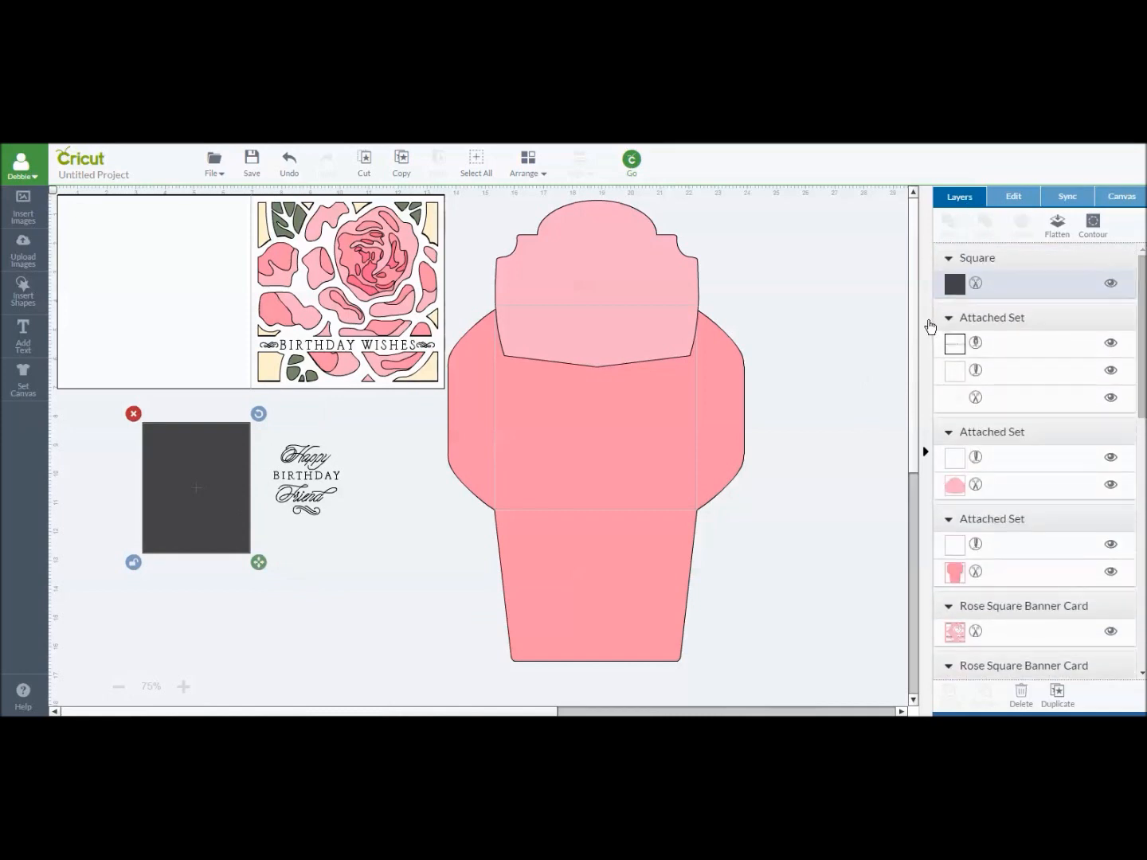
pyautogui.click(954, 283)
pyautogui.click(769, 261)
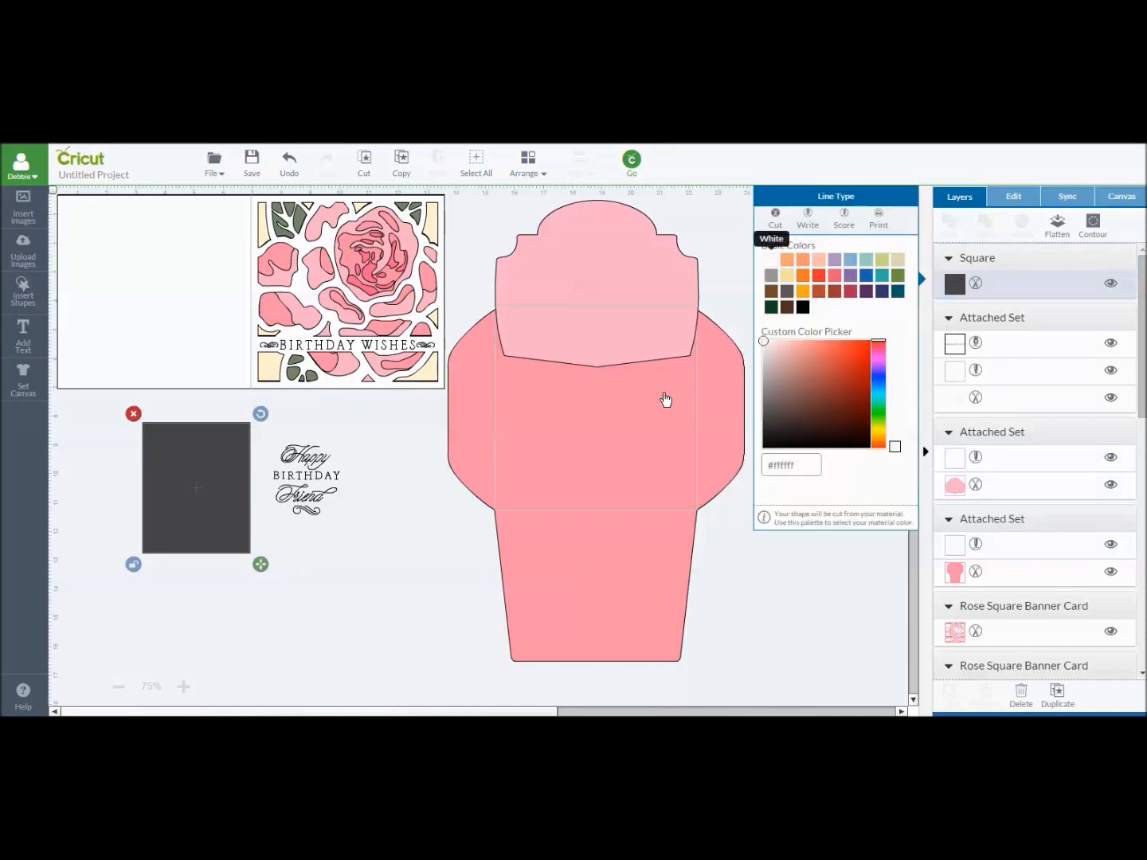
# Step: Bring the Happy Birthday Friend sentiment to the front, place it on the white rectangle, and shrink the rectangle to frame it closely
pyautogui.click(317, 478)
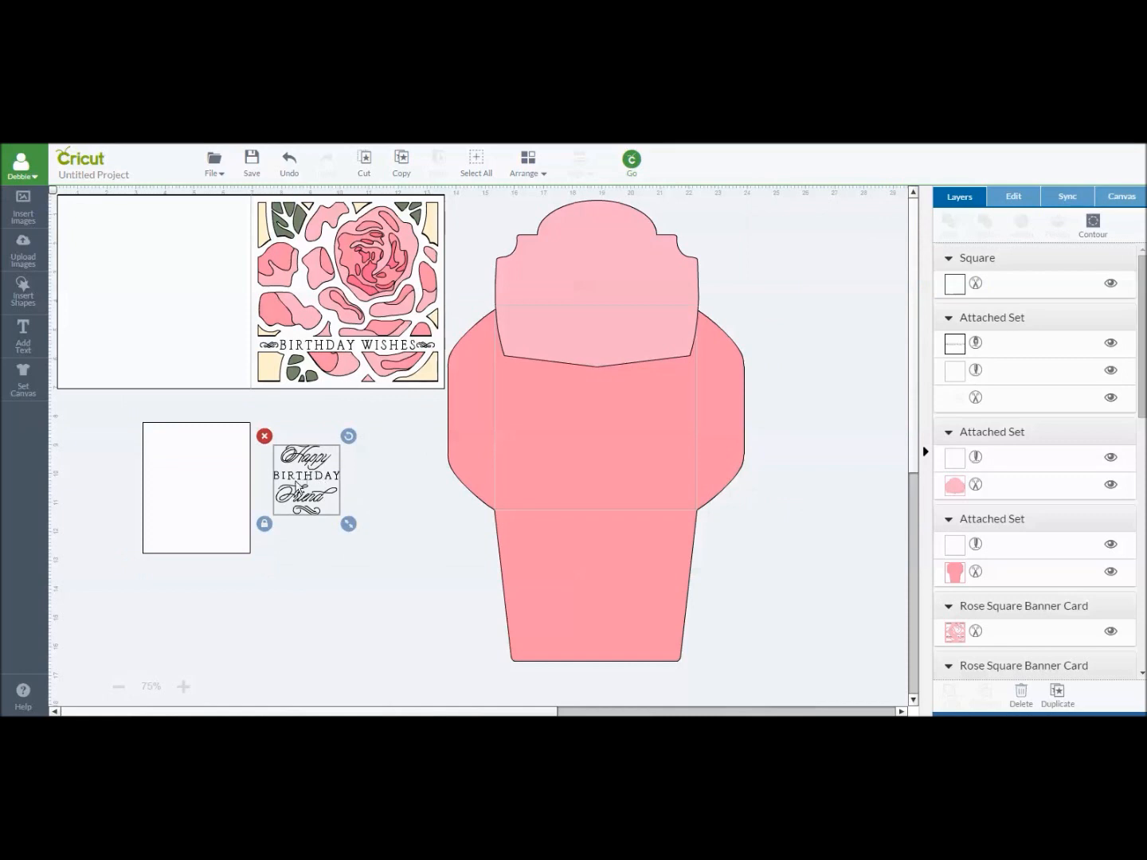
pyautogui.moveTo(297, 485); pyautogui.dragTo(248, 486)
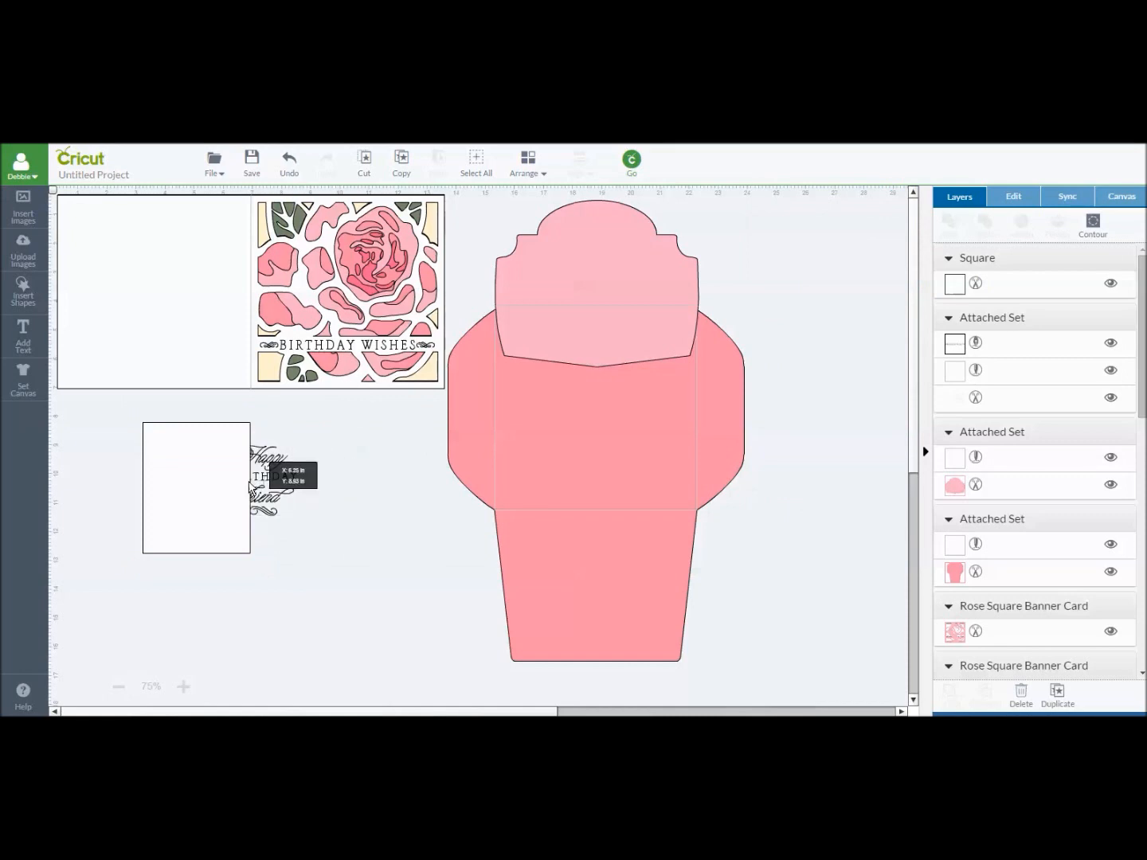
pyautogui.rightClick(249, 486)
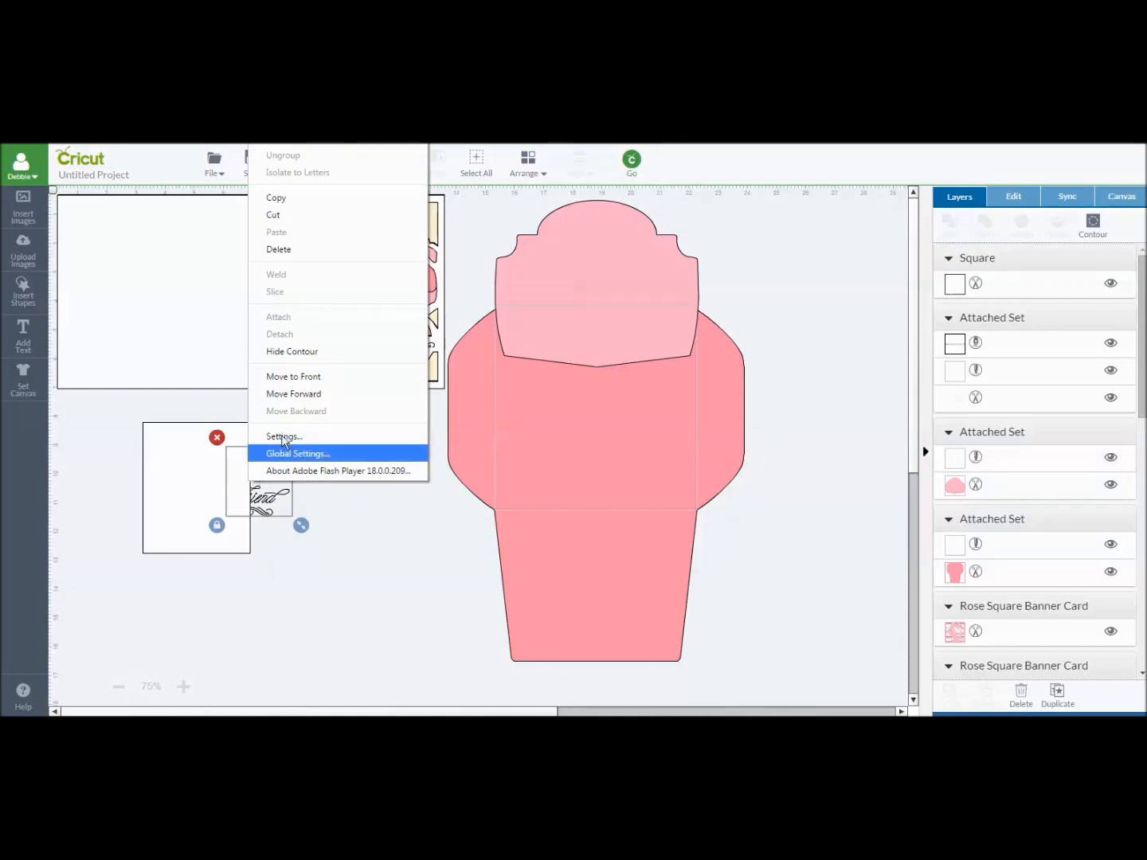
pyautogui.click(276, 379)
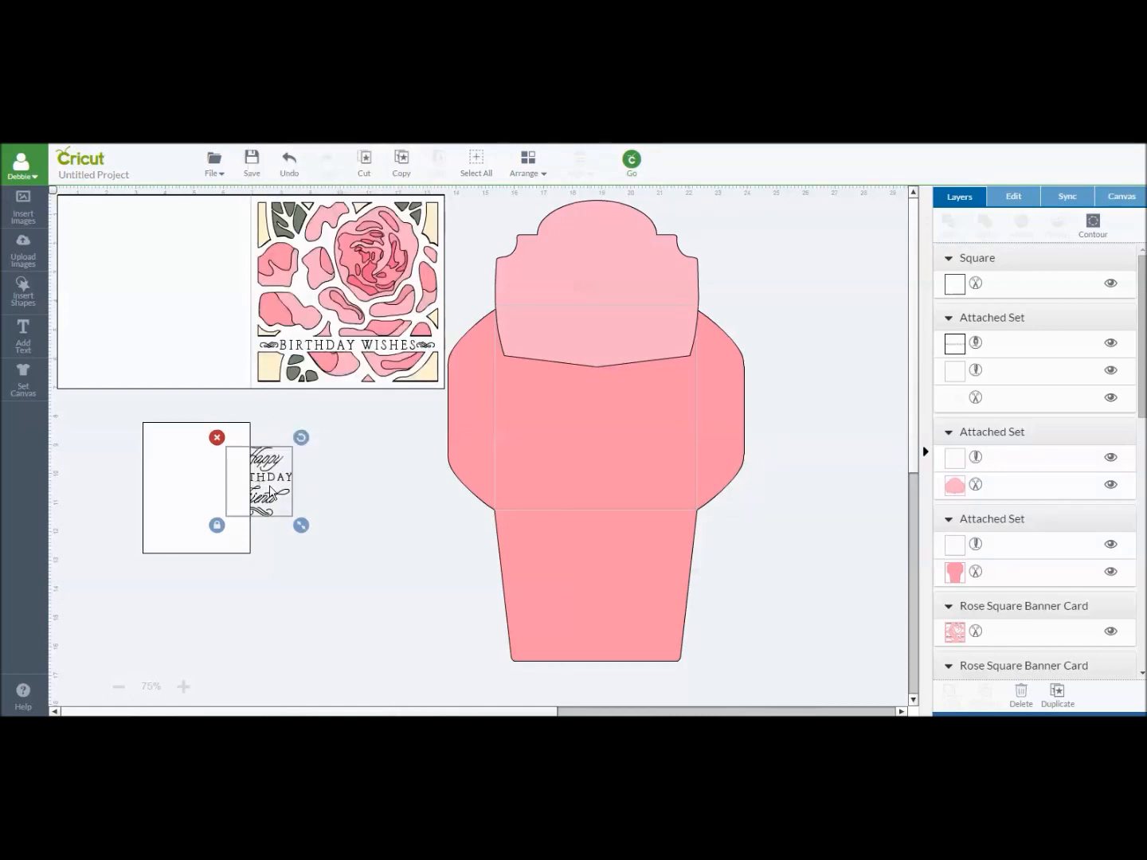
pyautogui.moveTo(271, 492); pyautogui.dragTo(204, 481)
pyautogui.click(246, 551)
pyautogui.moveTo(260, 563); pyautogui.dragTo(252, 530)
pyautogui.moveTo(215, 476); pyautogui.dragTo(215, 489)
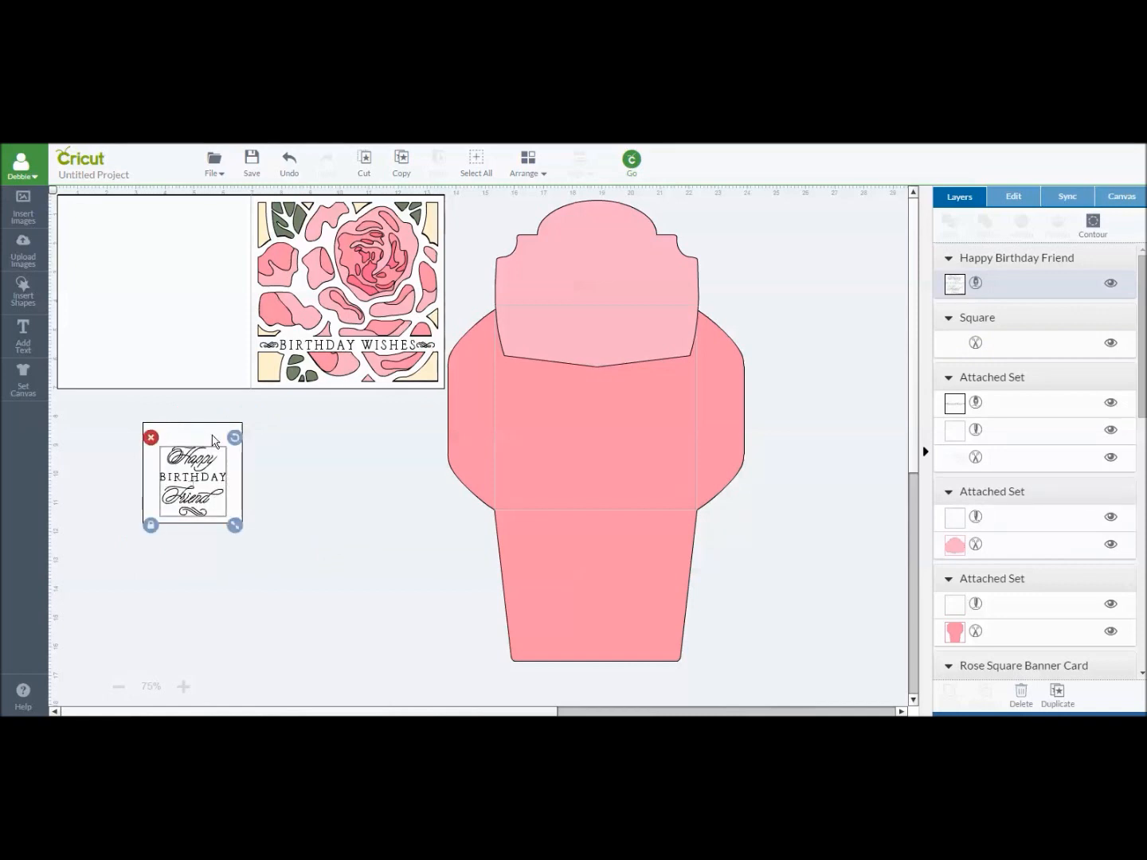
# Step: Stretch the Happy Birthday Friend sentiment slightly wider with its proportions unlocked and center it on the white square
pyautogui.click(291, 503)
pyautogui.click(213, 497)
pyautogui.moveTo(234, 526); pyautogui.dragTo(248, 528)
pyautogui.moveTo(207, 483); pyautogui.dragTo(203, 481)
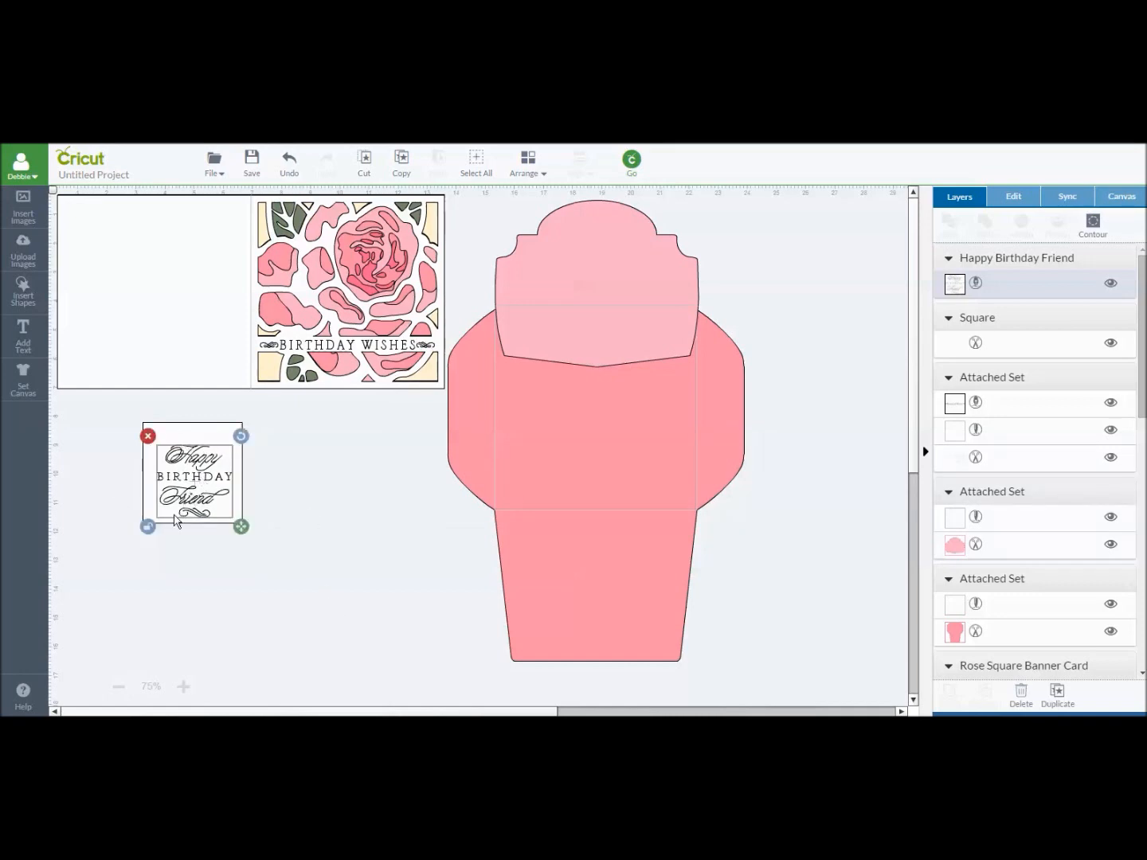
pyautogui.moveTo(197, 463); pyautogui.dragTo(197, 464)
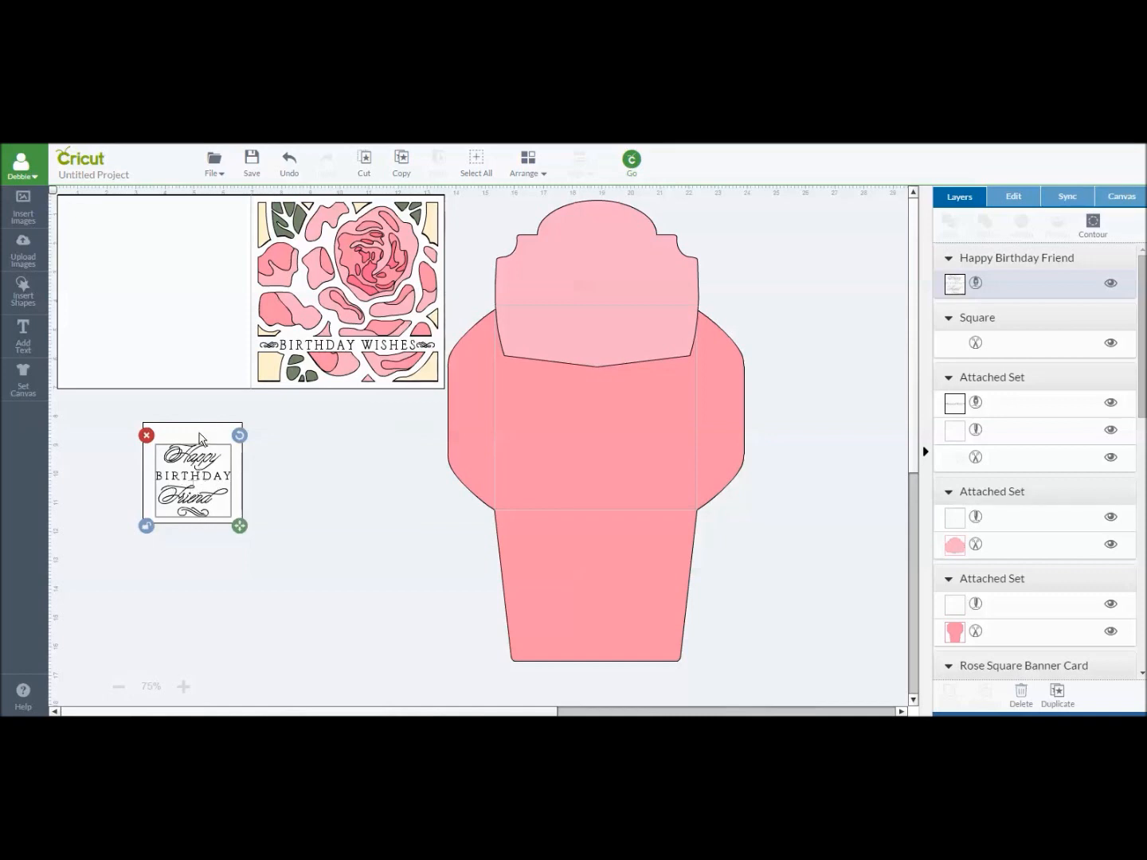
# Step: Attach the Happy Birthday Friend sentiment to its white square and shift the attached piece slightly away from the canvas edge
pyautogui.keyDown('shift'); pyautogui.click(199, 437); pyautogui.keyUp('shift')
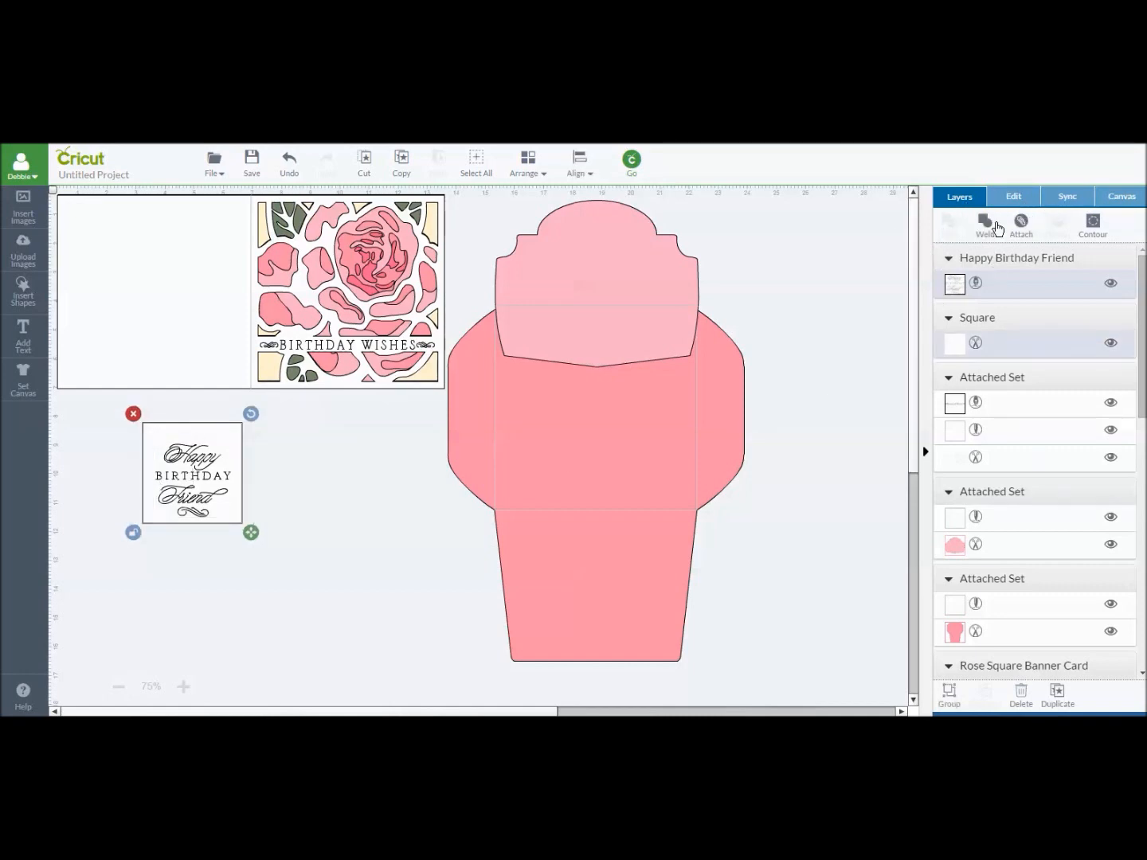
pyautogui.click(1023, 226)
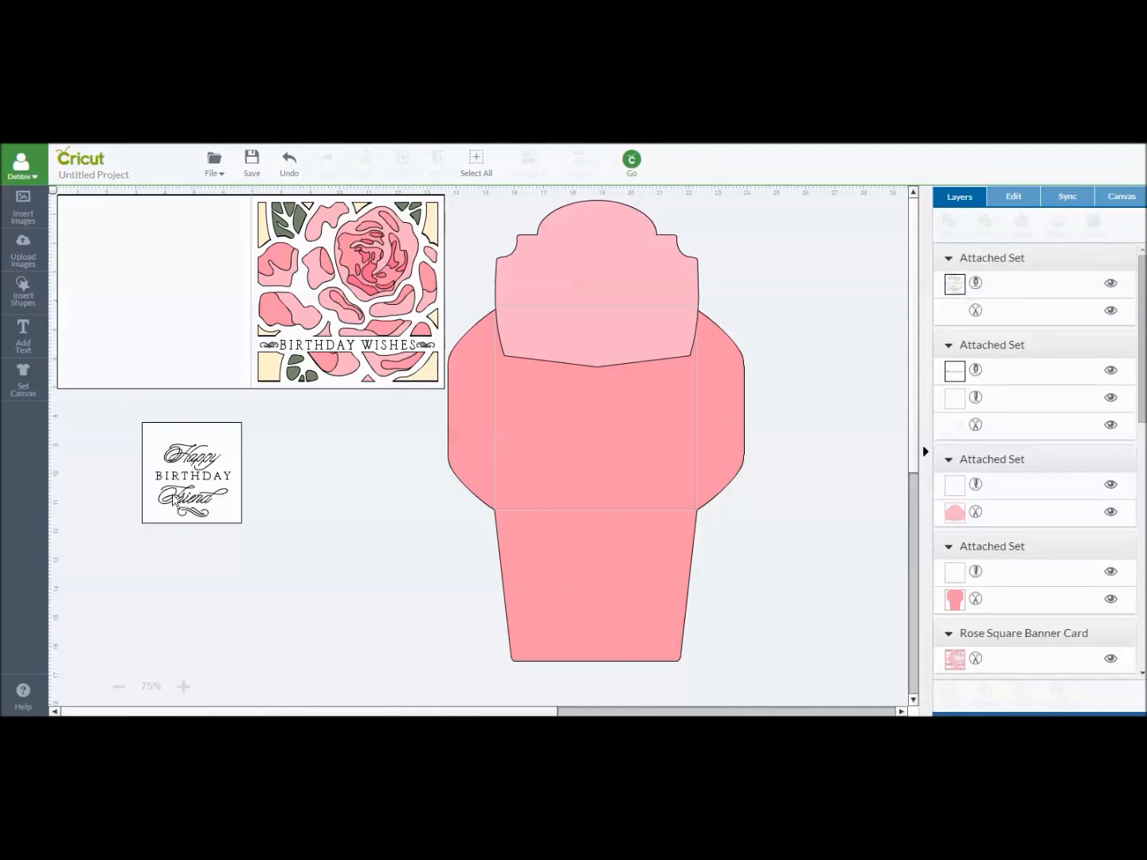
pyautogui.moveTo(202, 506)
pyautogui.mouseDown()
pyautogui.moveTo(293, 510)
pyautogui.moveTo(192, 510)
pyautogui.moveTo(199, 518)
pyautogui.mouseUp()
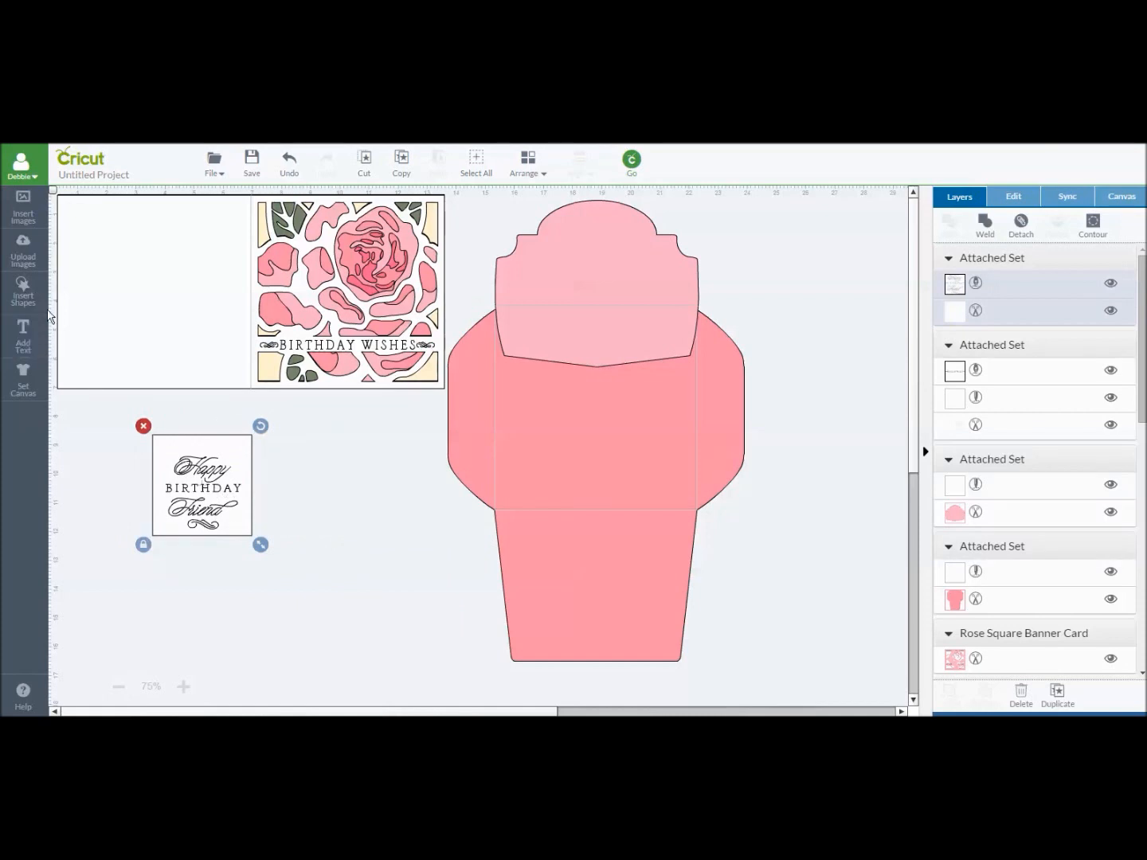
# Step: Insert another square, place it beside the attached sentiment piece, and size it slightly larger than that piece as a dark mat
pyautogui.click(24, 290)
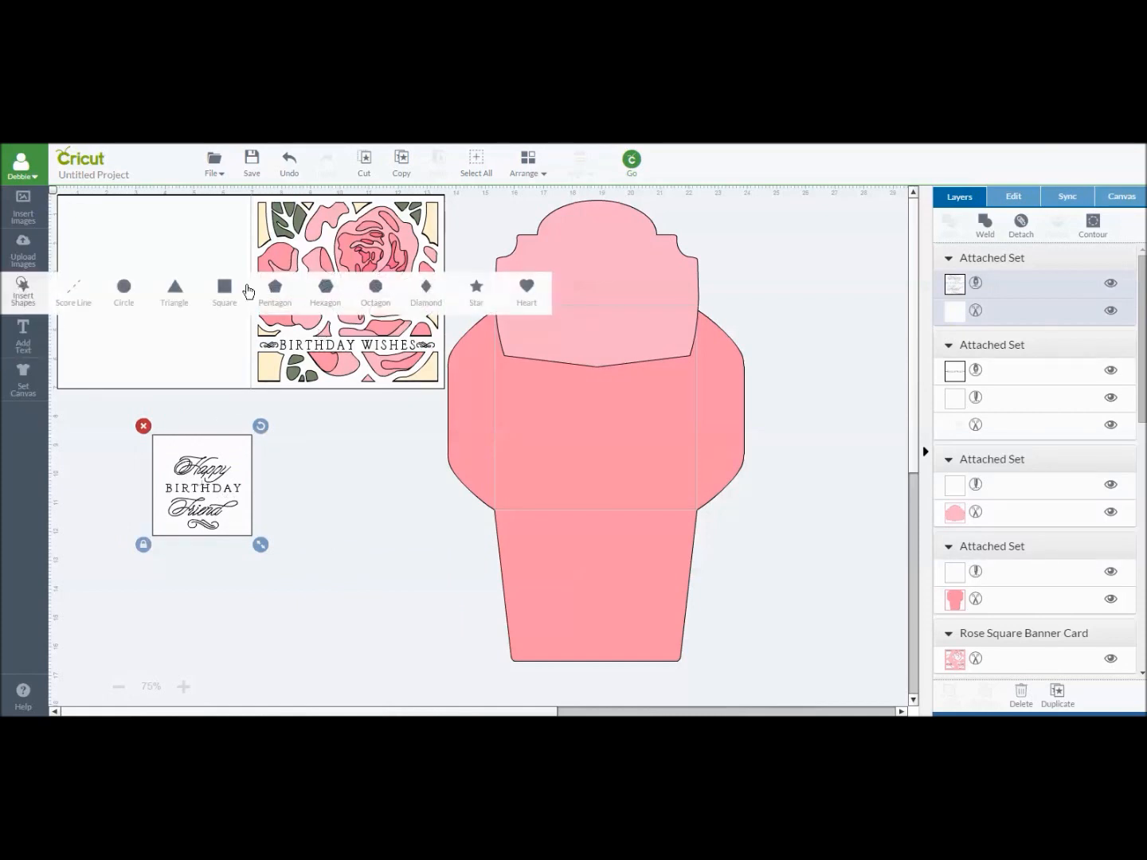
pyautogui.click(225, 288)
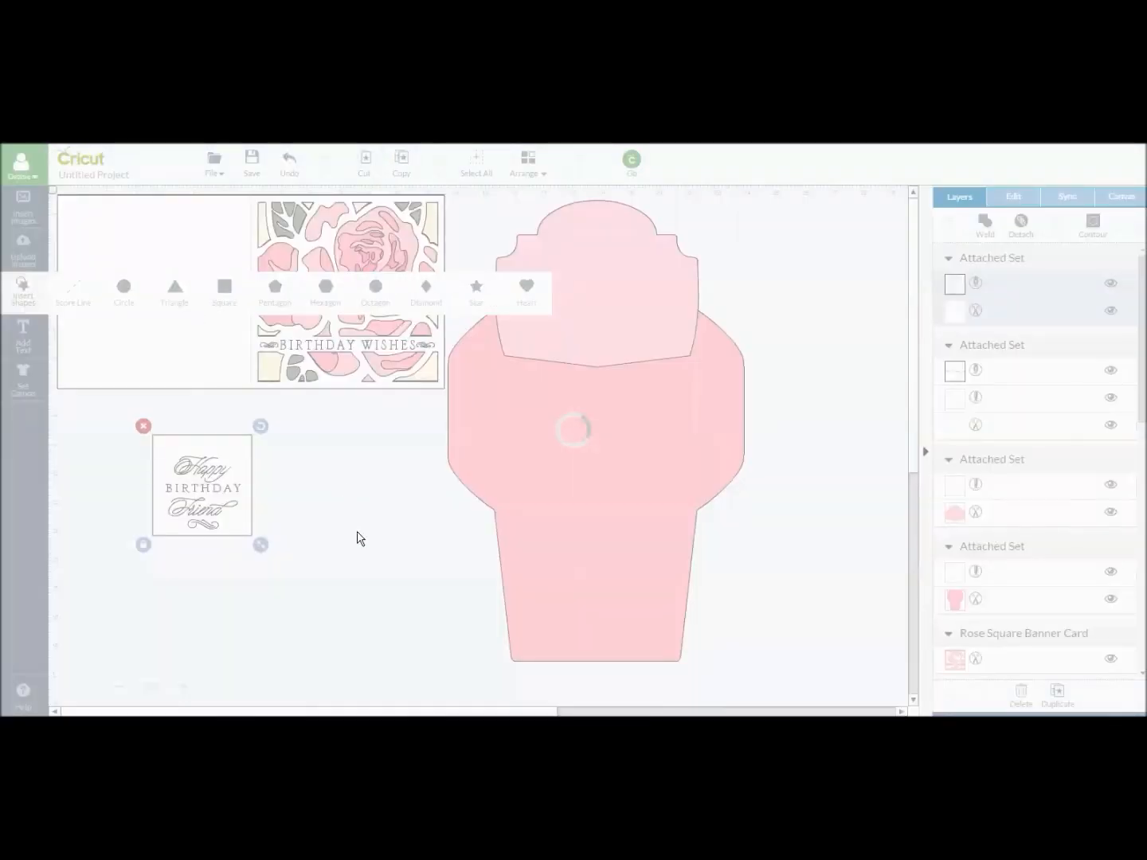
pyautogui.moveTo(270, 391); pyautogui.dragTo(415, 548)
pyautogui.moveTo(353, 502)
pyautogui.mouseDown()
pyautogui.moveTo(311, 499)
pyautogui.moveTo(348, 504)
pyautogui.moveTo(367, 553)
pyautogui.moveTo(352, 504)
pyautogui.moveTo(333, 501)
pyautogui.moveTo(347, 503)
pyautogui.mouseUp()
# Step: Bring the attached Happy Birthday Friend piece to the front and center it on the dark square to form an even border
pyautogui.click(233, 510)
pyautogui.rightClick(233, 510)
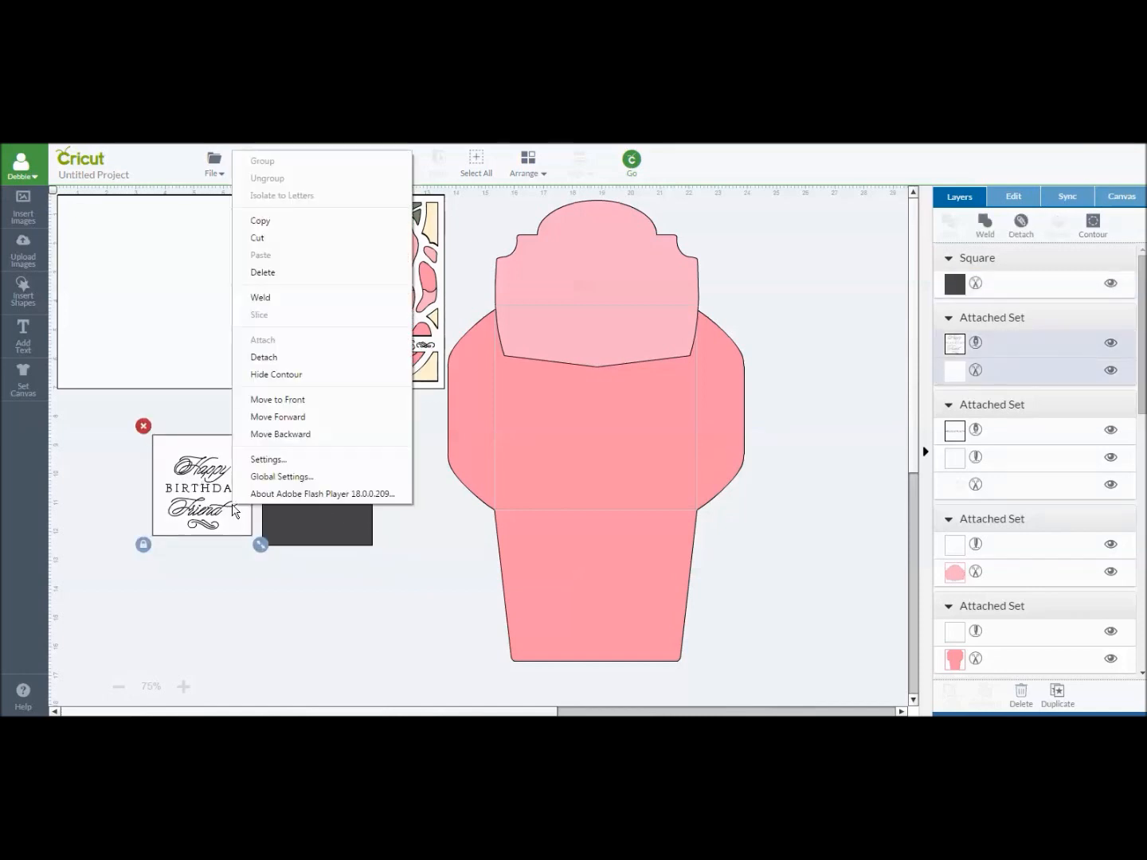
pyautogui.click(290, 397)
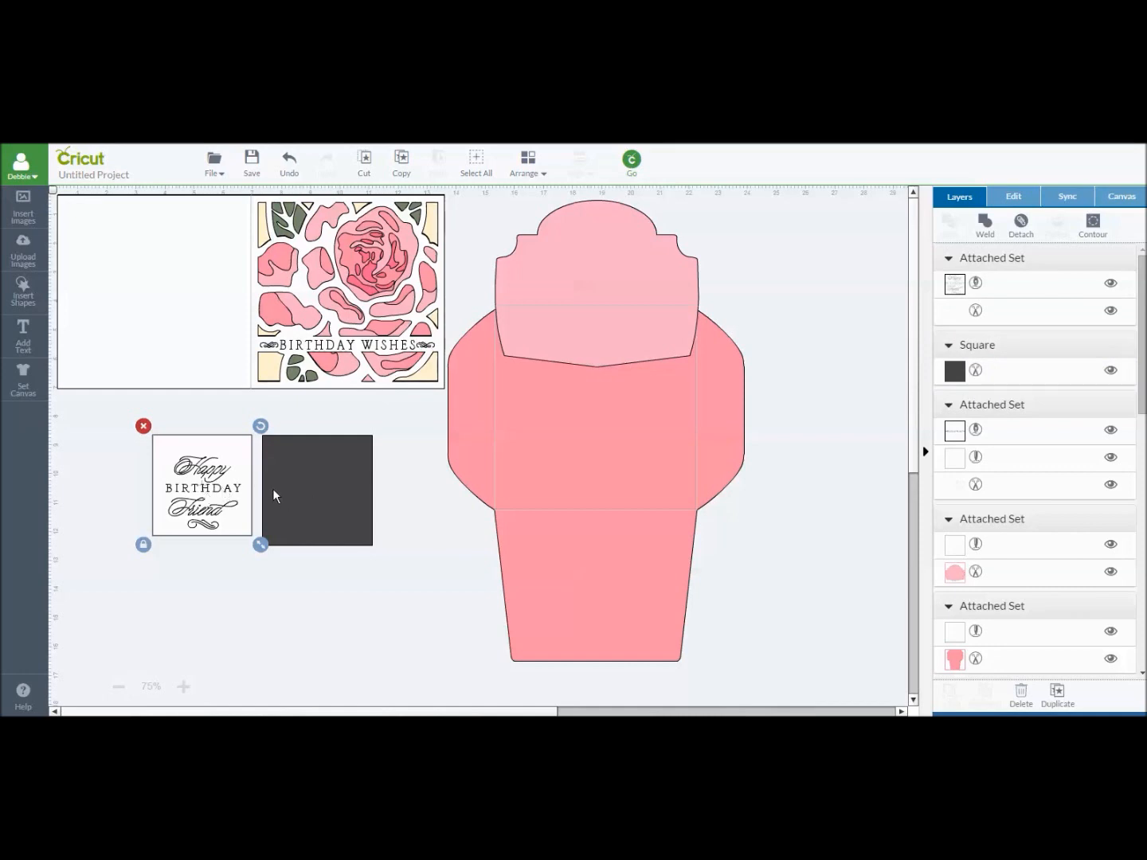
pyautogui.moveTo(224, 469); pyautogui.dragTo(326, 477)
pyautogui.click(249, 609)
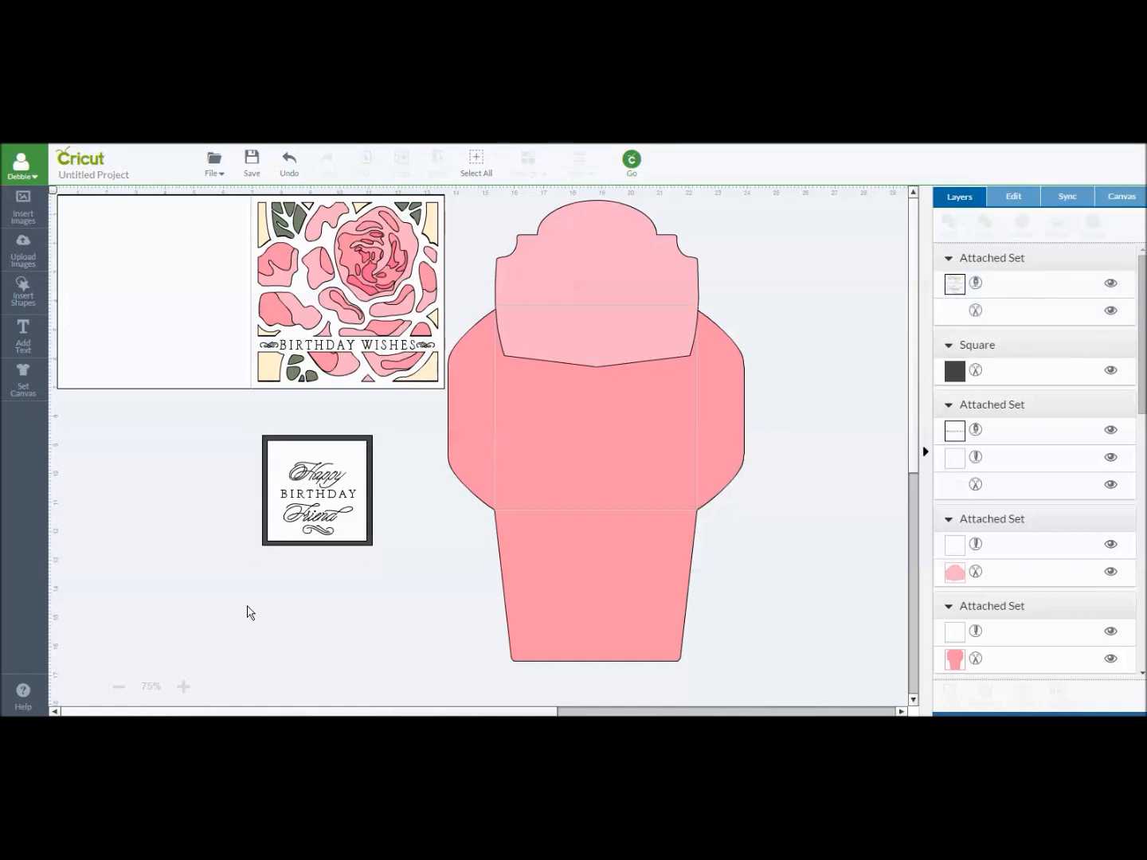